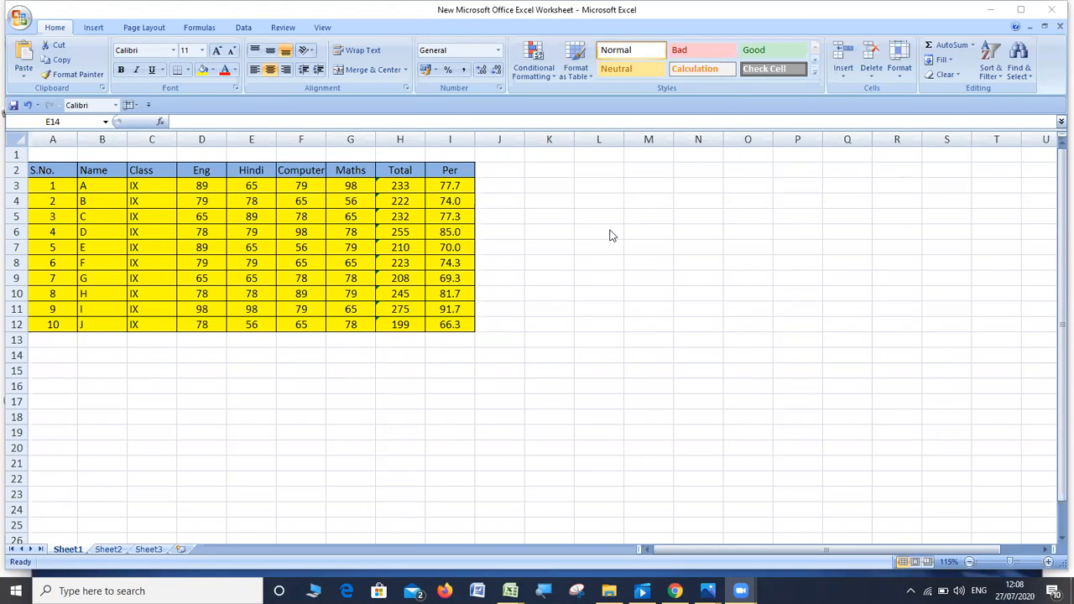
pyautogui.click(589, 299)
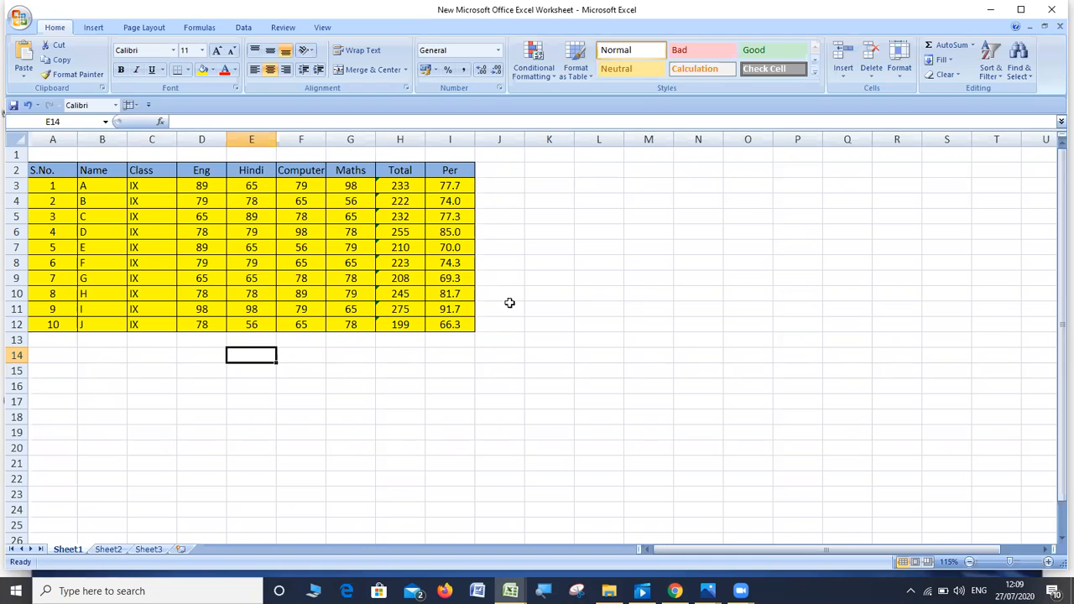
pyautogui.click(548, 298)
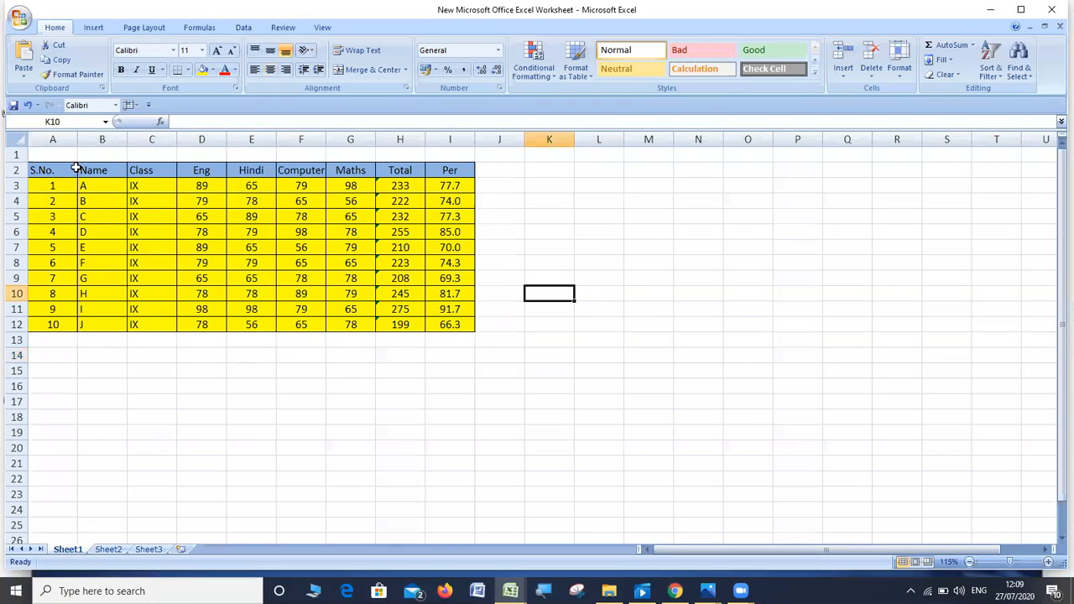
# Insert a new column before the Eng column and give it the header Place in row 2.
pyautogui.click(202, 139)
pyautogui.rightClick(206, 136)
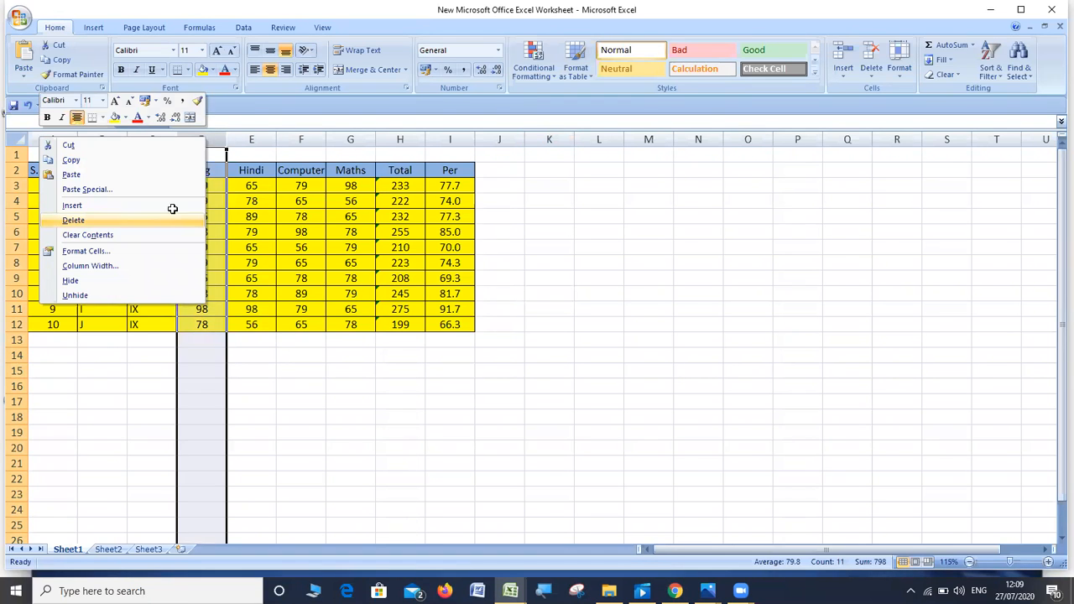
pyautogui.click(173, 207)
pyautogui.click(196, 173)
pyautogui.write('P')
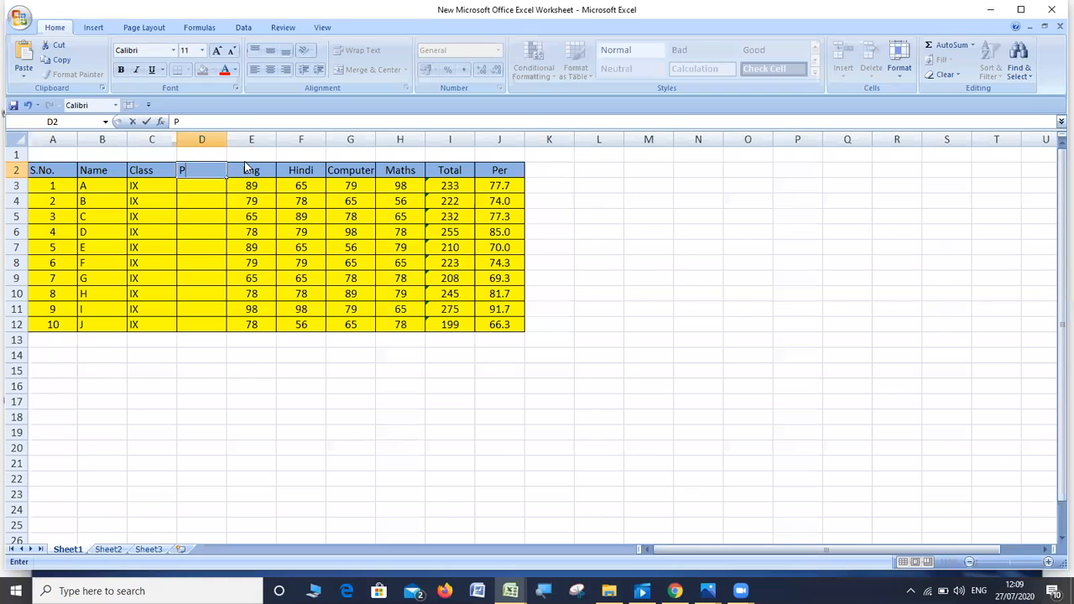
pyautogui.write('lace')
pyautogui.press('Return')
# Enter the places Karnal, Ghd, Karnal and Panipat for serial numbers 1 to 4 in the Place column.
pyautogui.write('Karnal')
pyautogui.press('Return')
pyautogui.write('Ghd')
pyautogui.press('Return')
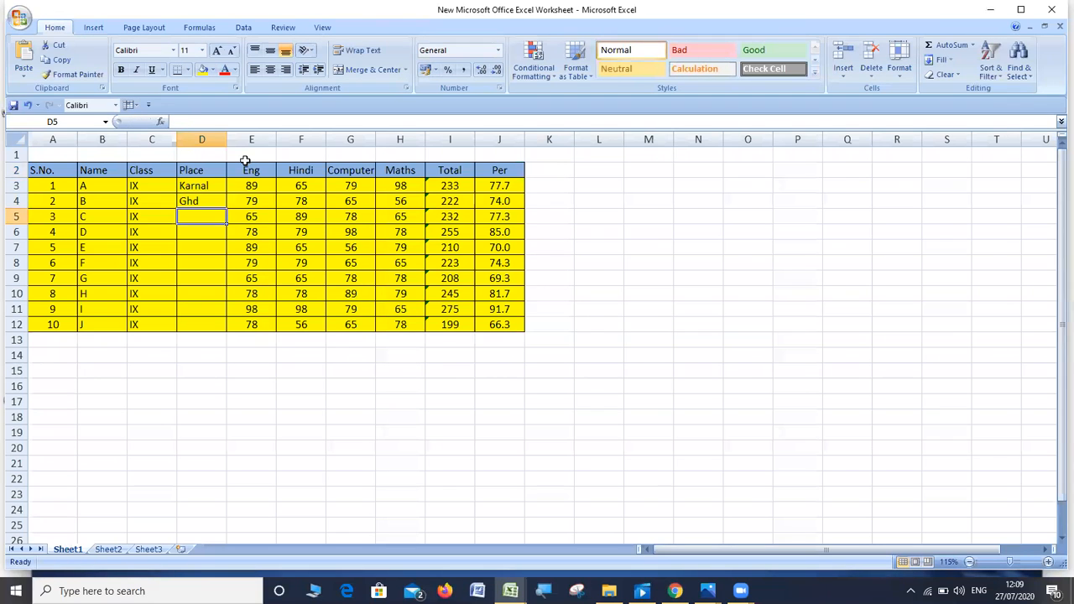
pyautogui.write('K')
pyautogui.press('Return')
pyautogui.write('Panipat')
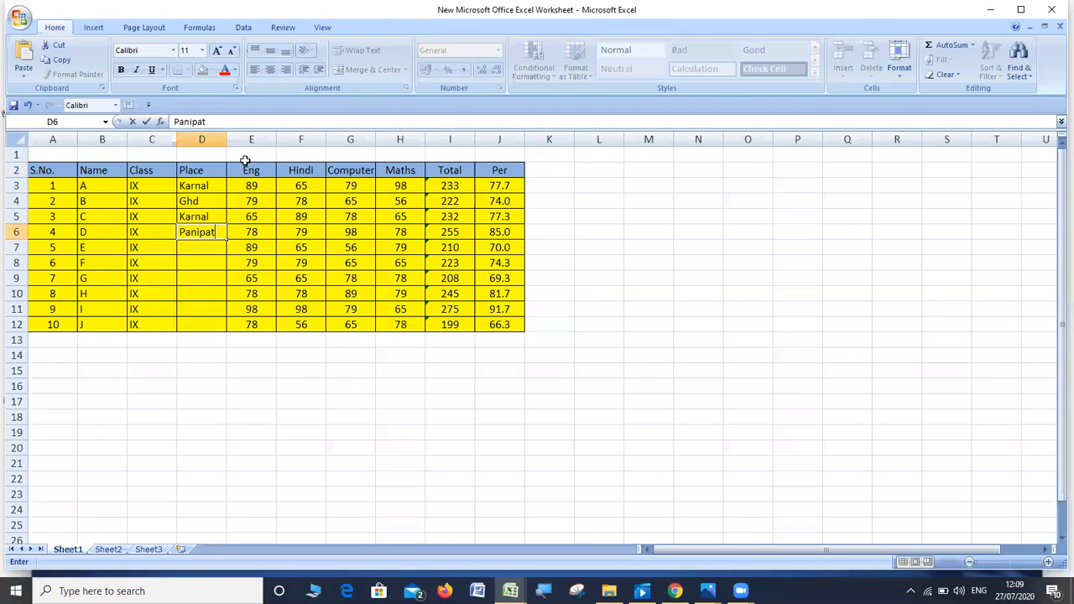
pyautogui.press('Return')
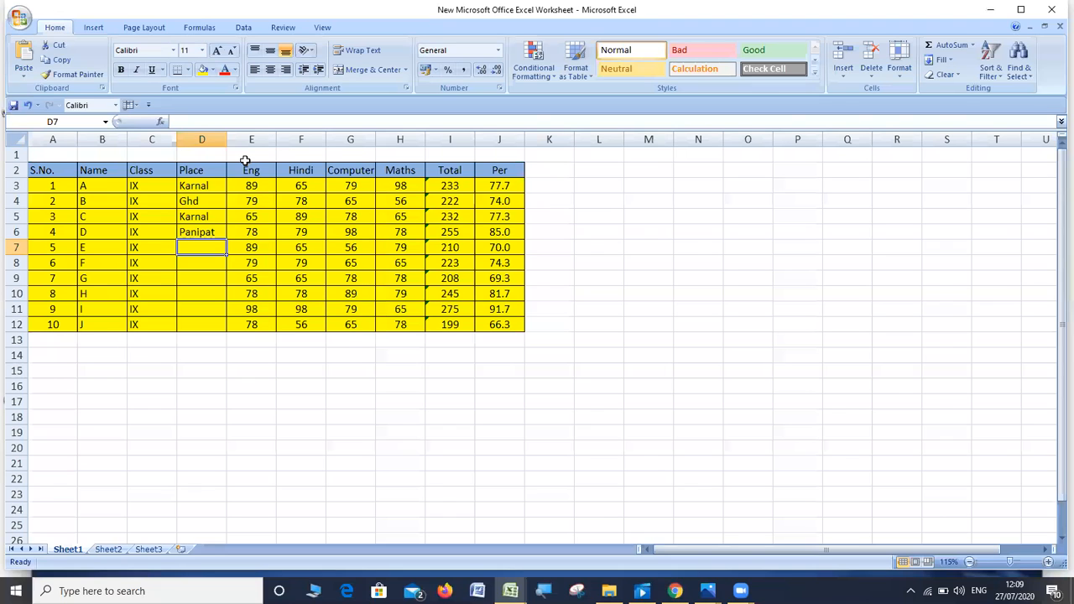
# Enter Kohand as the place for serial numbers 5 and 6.
pyautogui.write('Kohand')
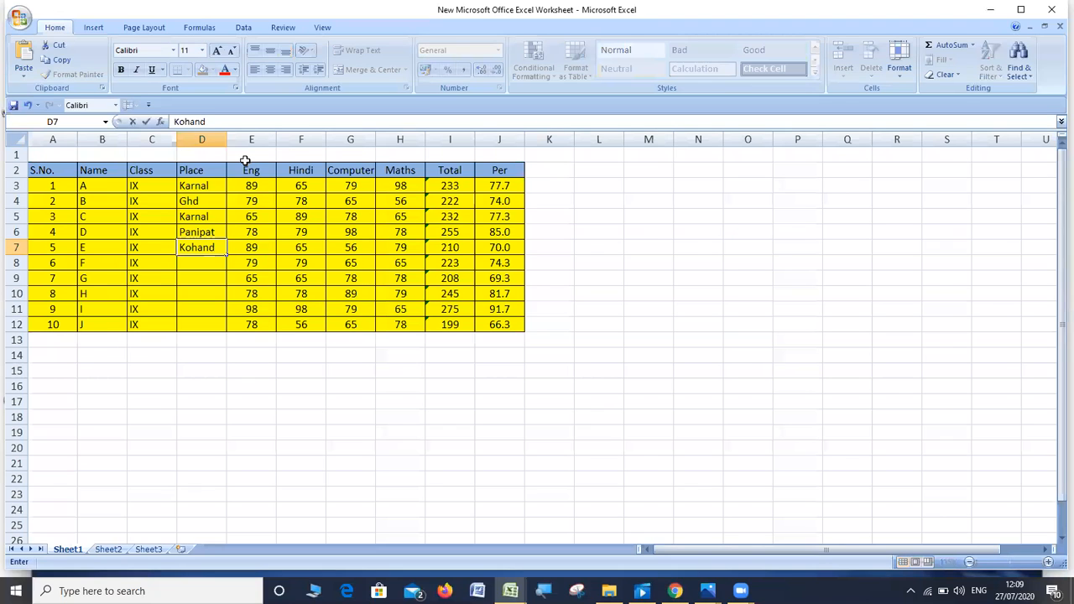
pyautogui.press('Return')
pyautogui.write('K')
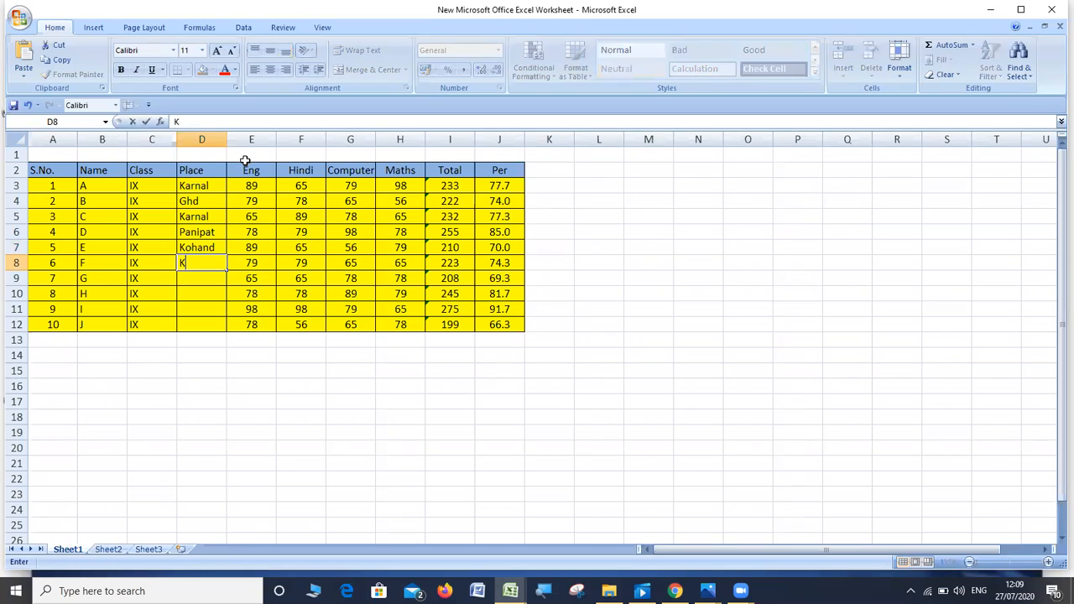
pyautogui.write('o')
pyautogui.press('Return')
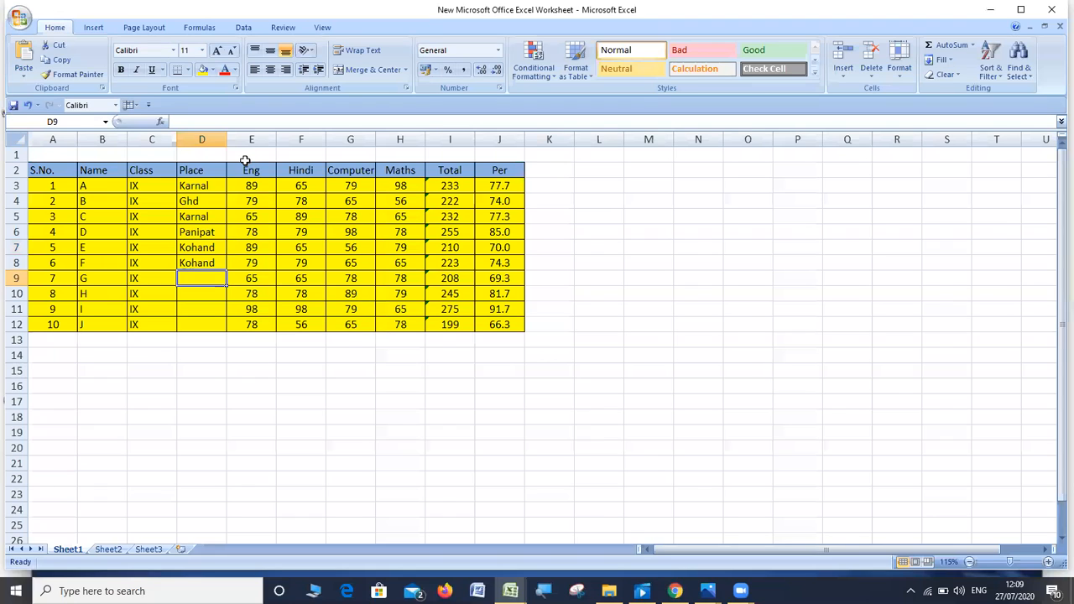
# Enter Barsat as the place for serial numbers 7 and 8, and Ghd for serial numbers 9 and 10.
pyautogui.write('Bar')
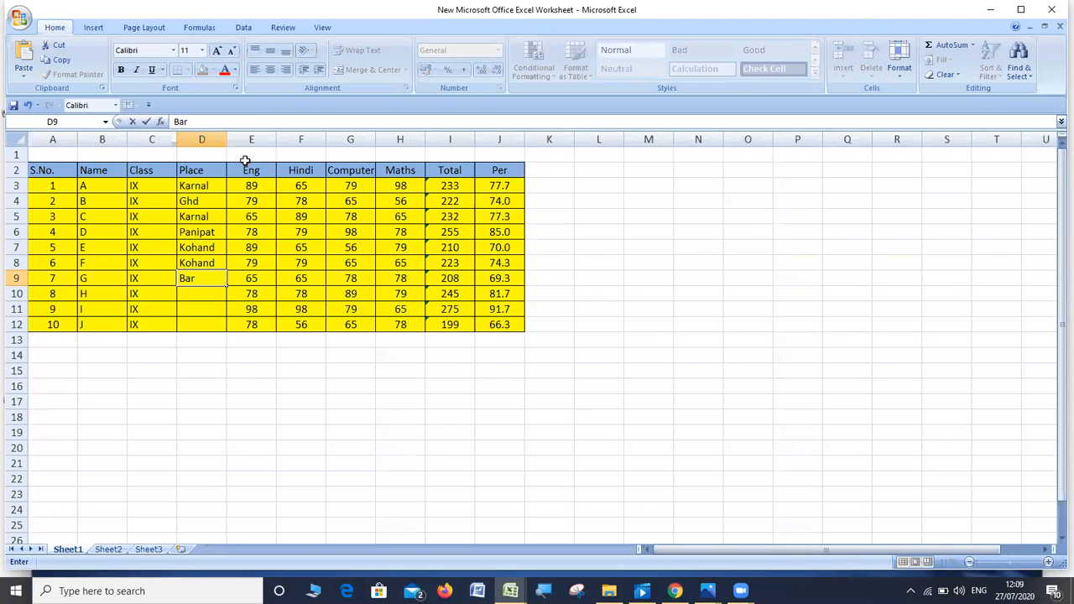
pyautogui.write('sat')
pyautogui.press('Return')
pyautogui.write('B')
pyautogui.press('Return')
pyautogui.write('G')
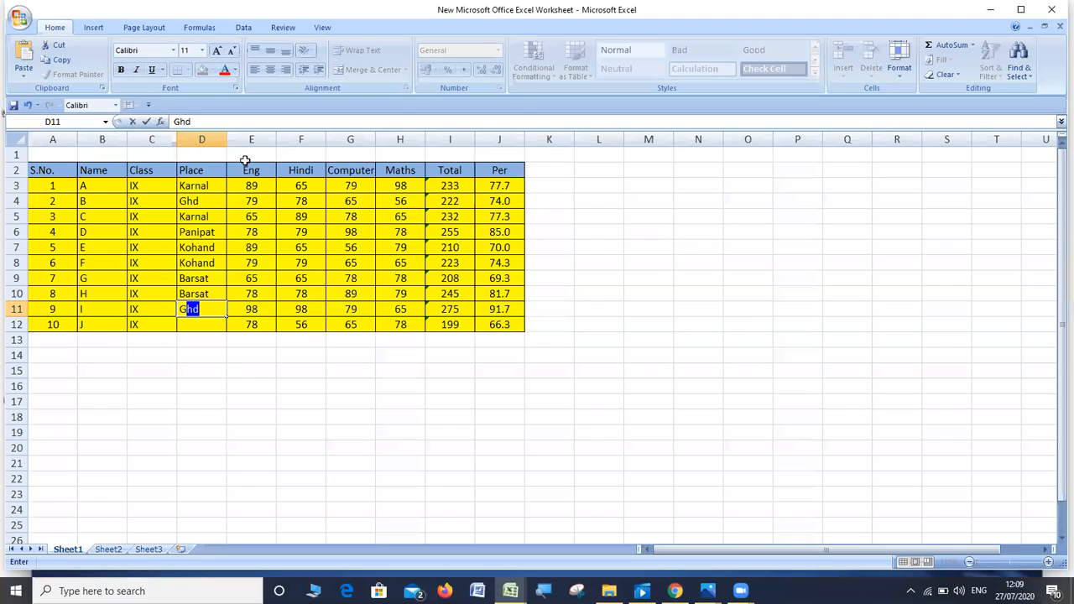
pyautogui.press('Return')
pyautogui.write('Ghd')
pyautogui.press('Return')
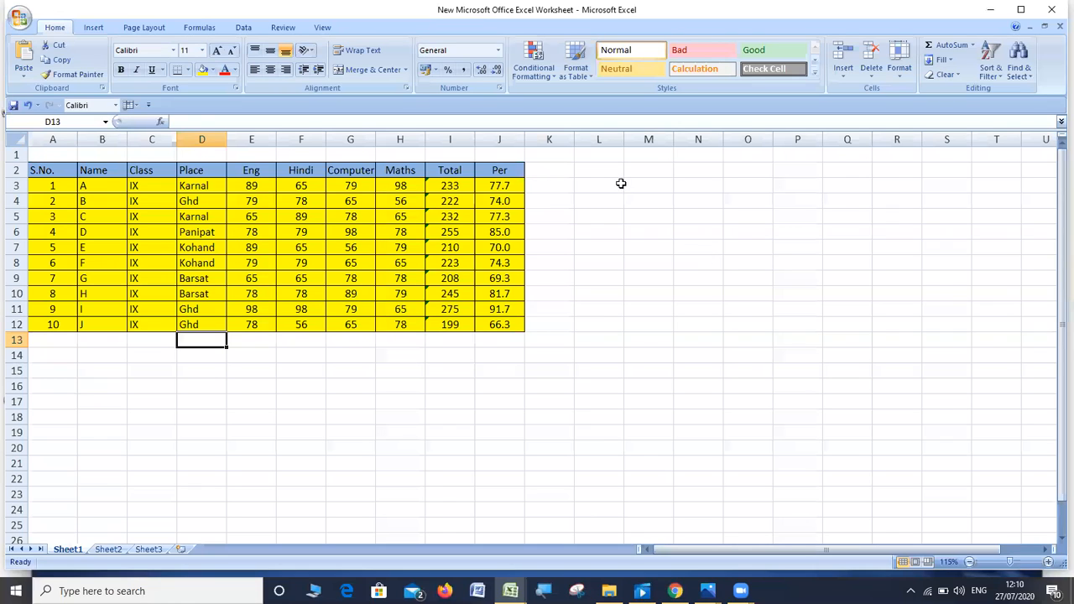
pyautogui.click(564, 244)
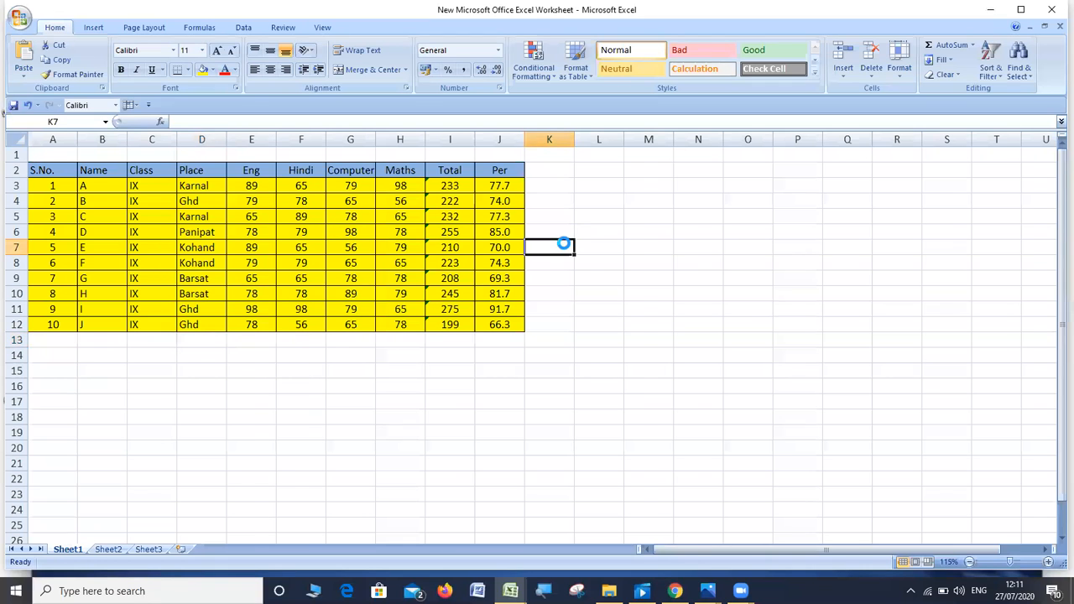
pyautogui.scroll(2, 564, 244)
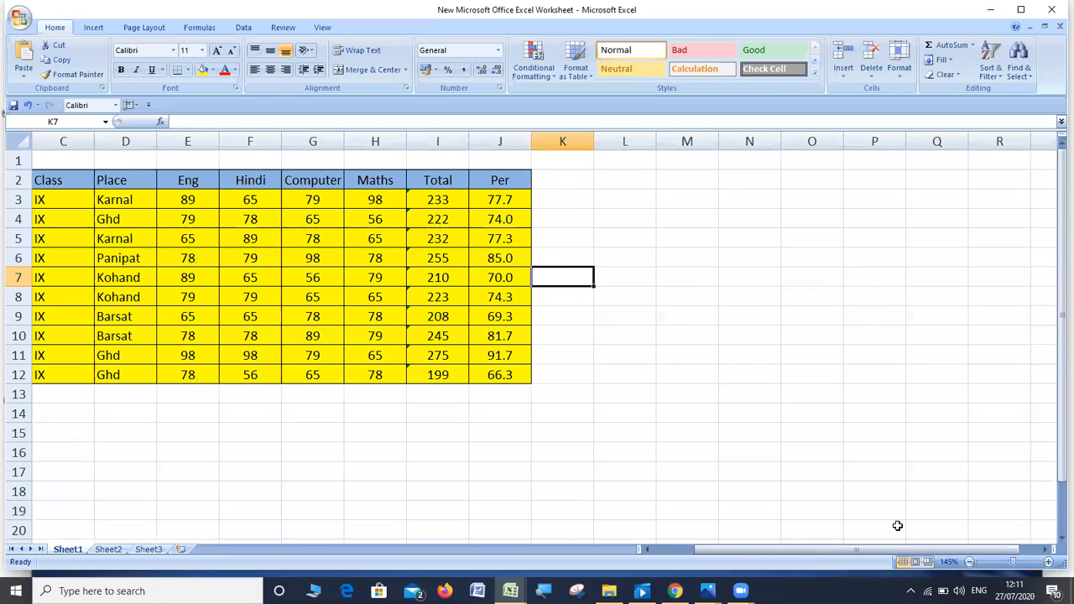
pyautogui.moveTo(698, 550); pyautogui.dragTo(645, 550)
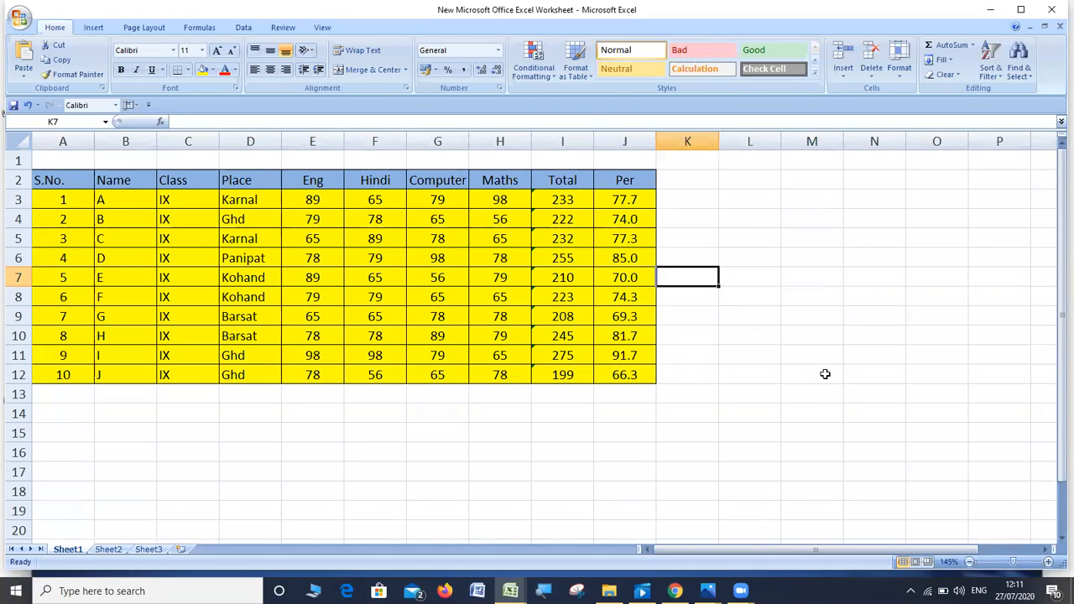
pyautogui.click(252, 143)
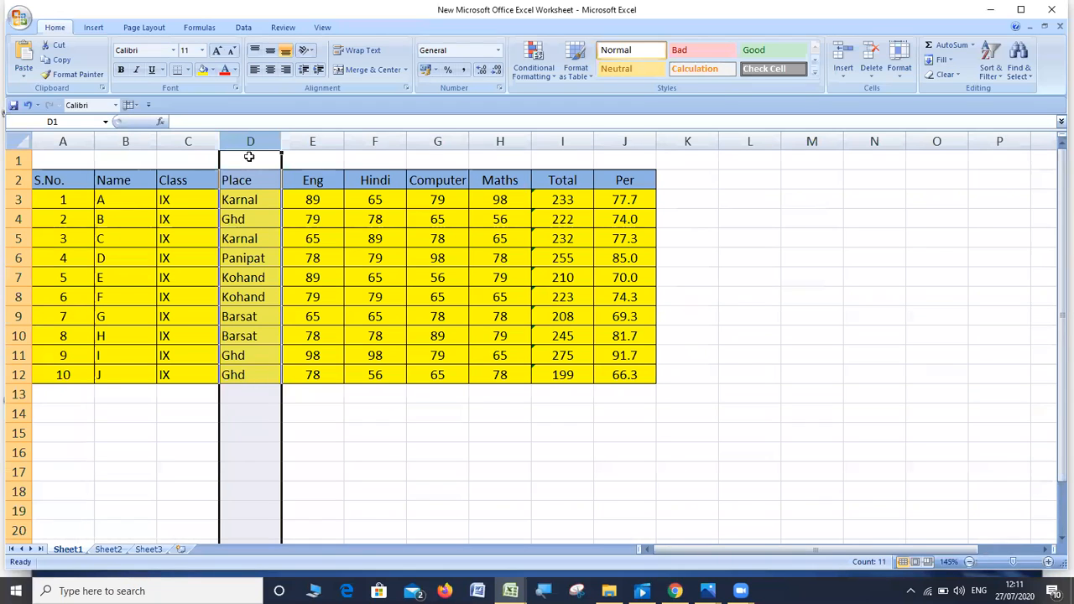
pyautogui.click(994, 74)
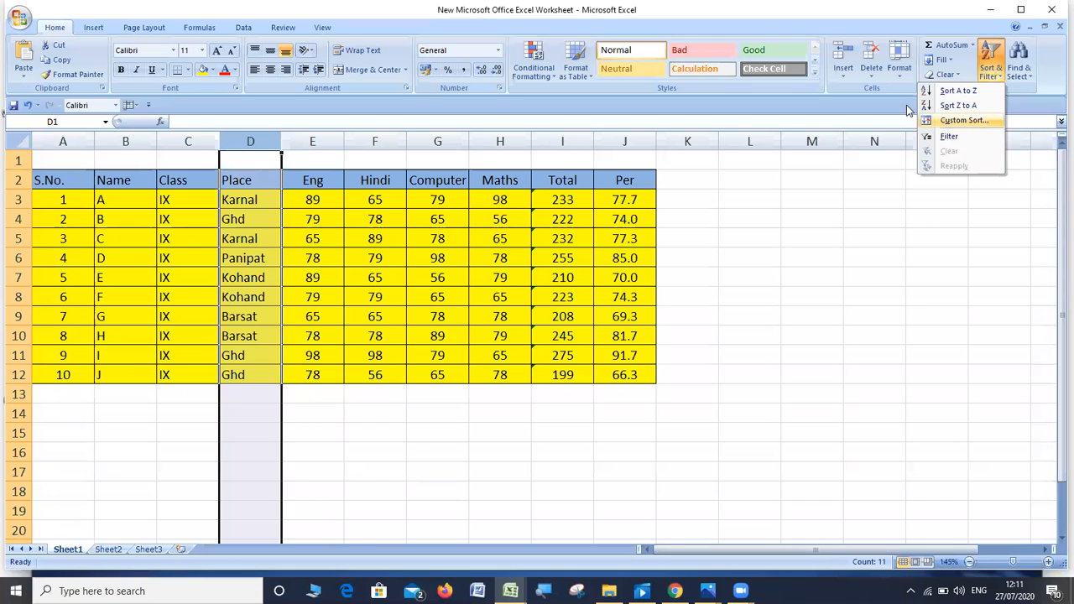
pyautogui.click(826, 54)
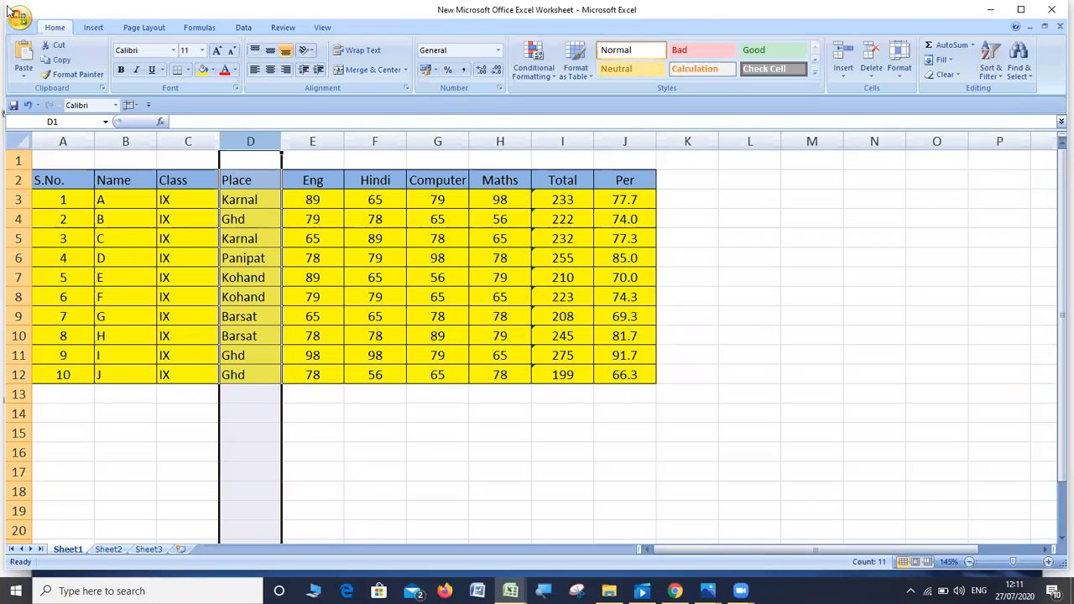
pyautogui.click(381, 290)
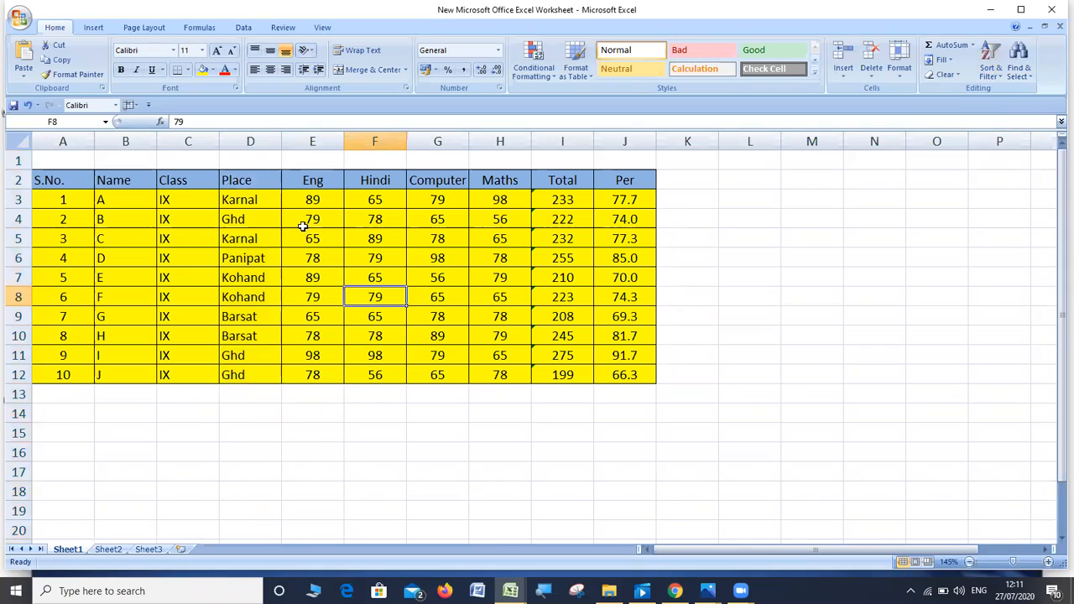
# Turn on filtering for the Place column only.
pyautogui.click(240, 140)
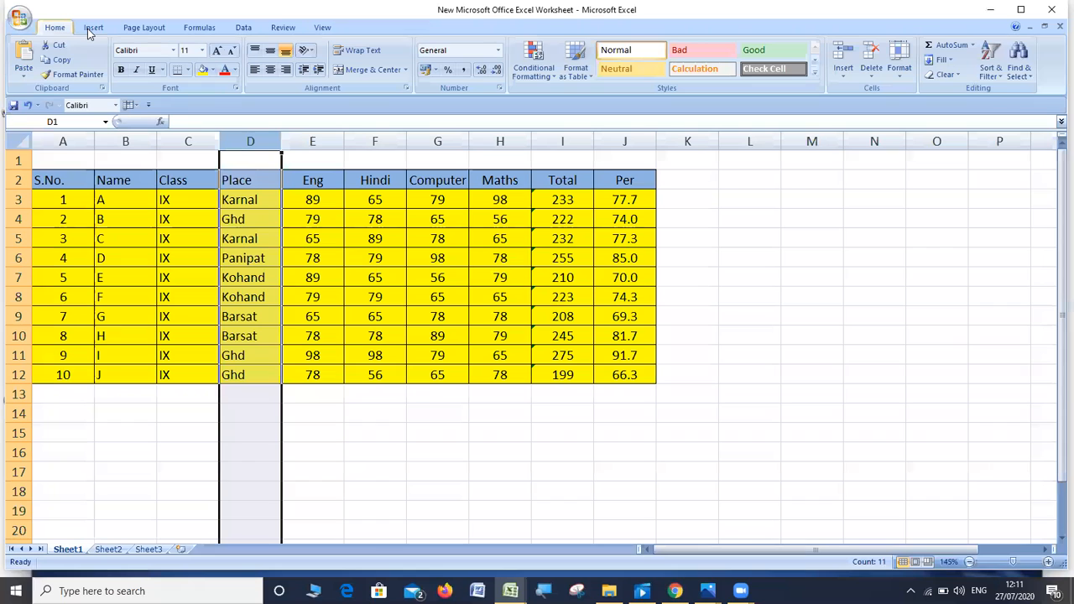
pyautogui.click(995, 77)
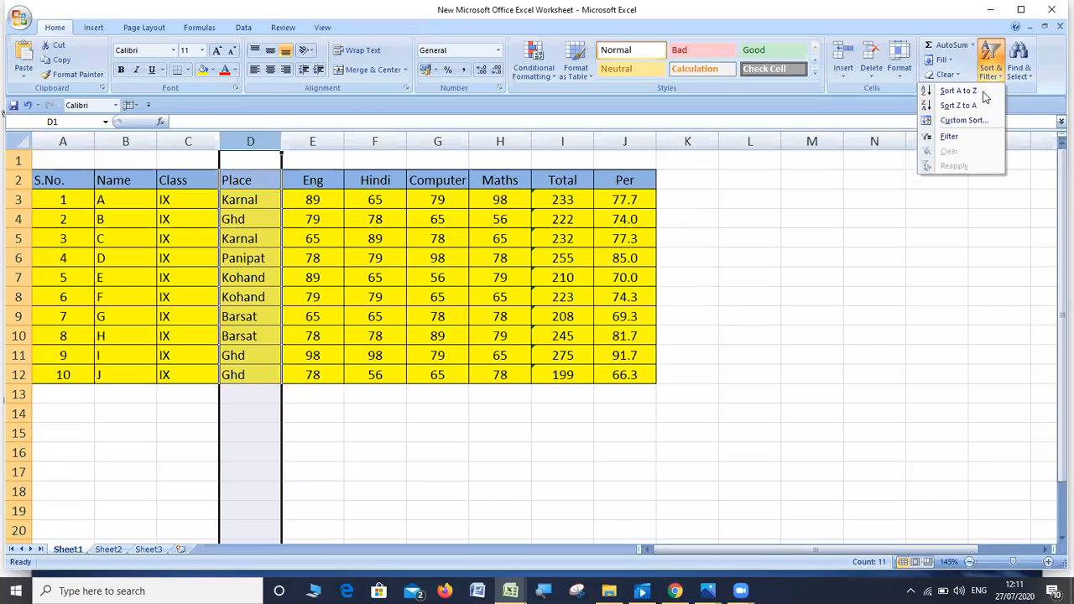
pyautogui.click(953, 137)
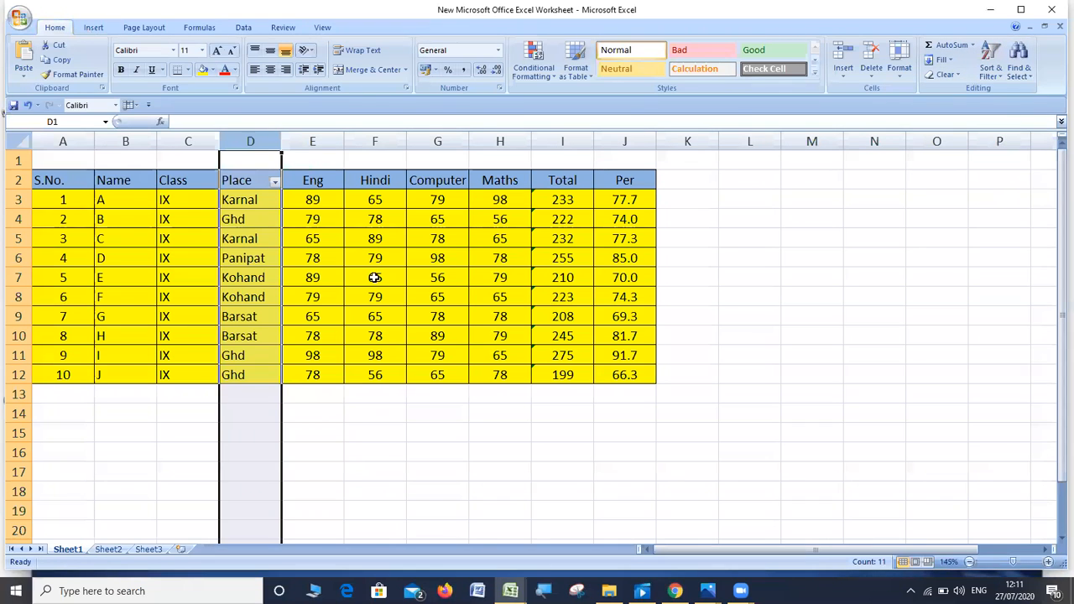
pyautogui.click(353, 432)
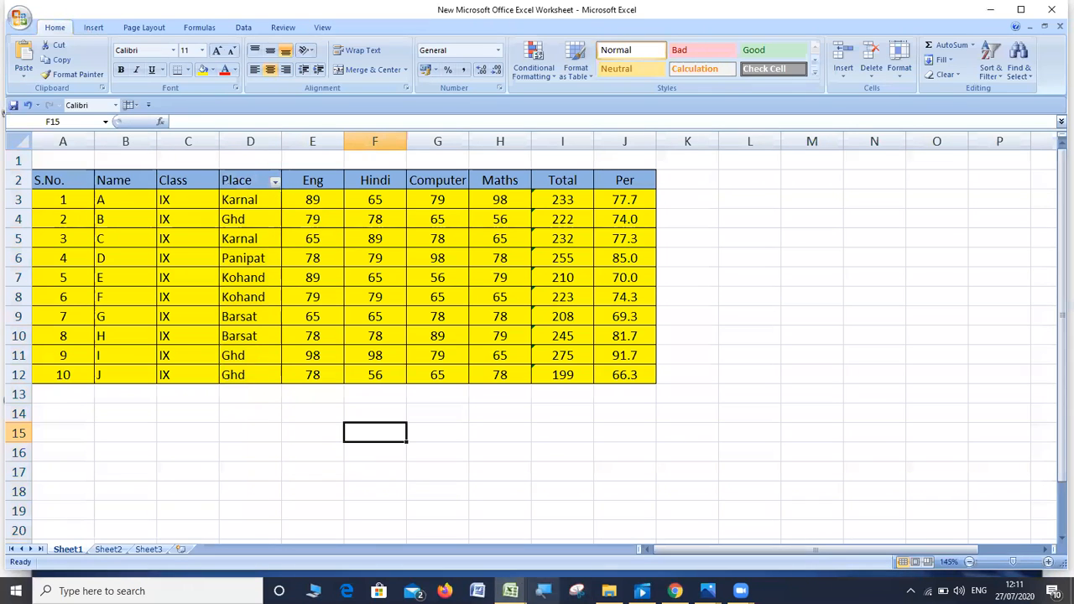
# Switch to Magnifier and enlarge the screen to 200%.
pyautogui.click(544, 591)
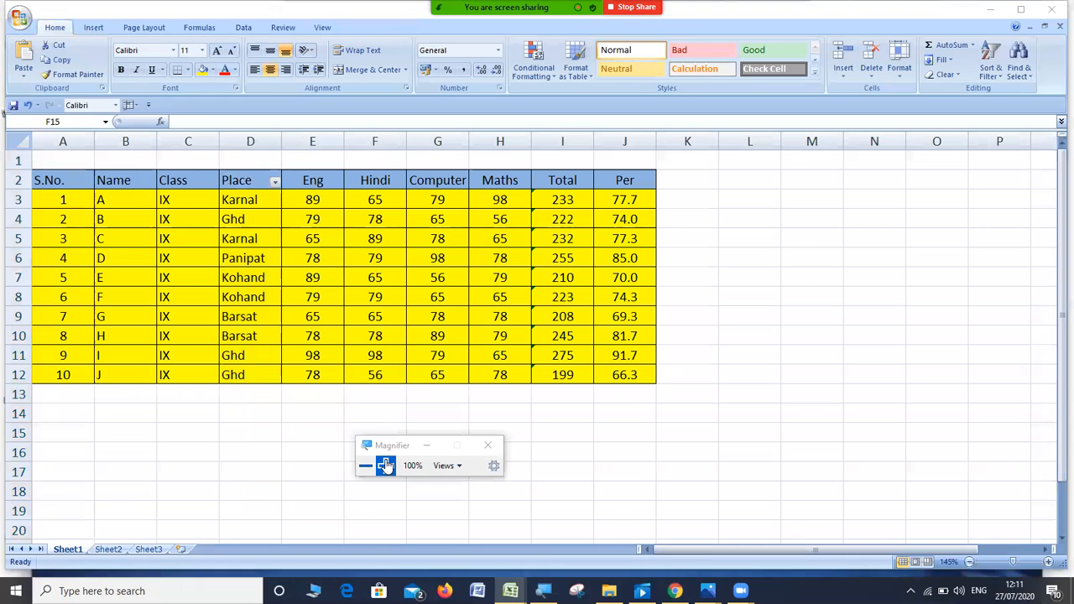
pyautogui.click(384, 467)
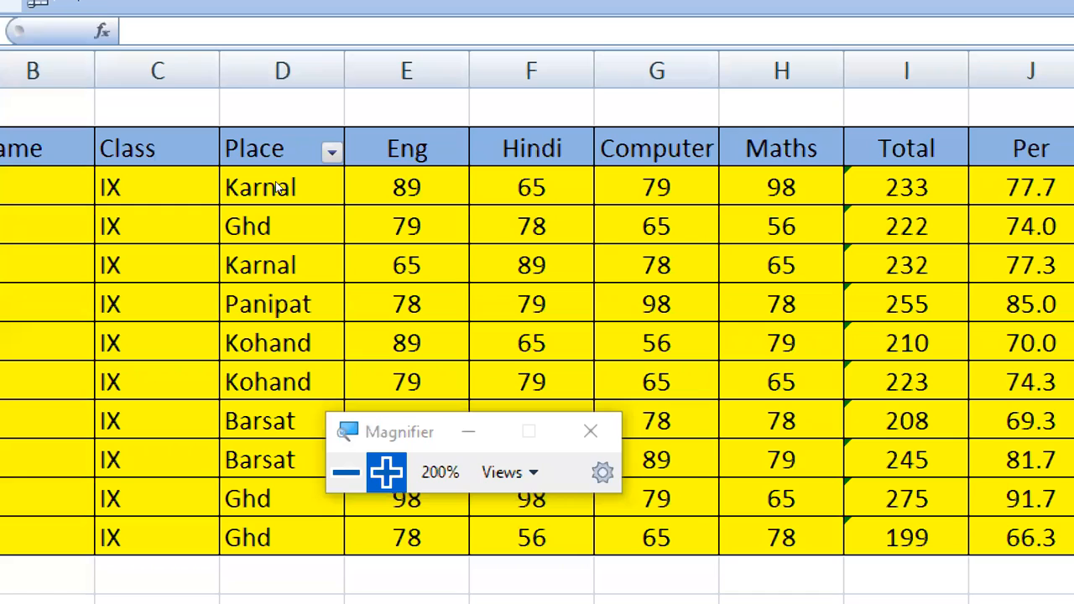
# Filter the Place column to show only the Ghd rows, and close Magnifier after resetting it to 100%.
pyautogui.click(332, 153)
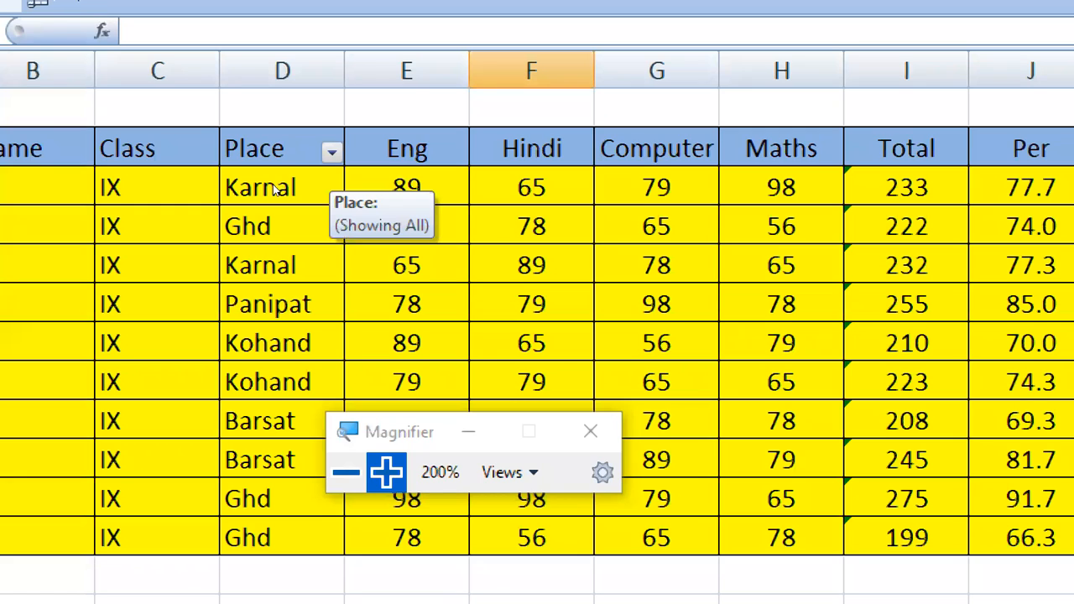
pyautogui.click(332, 152)
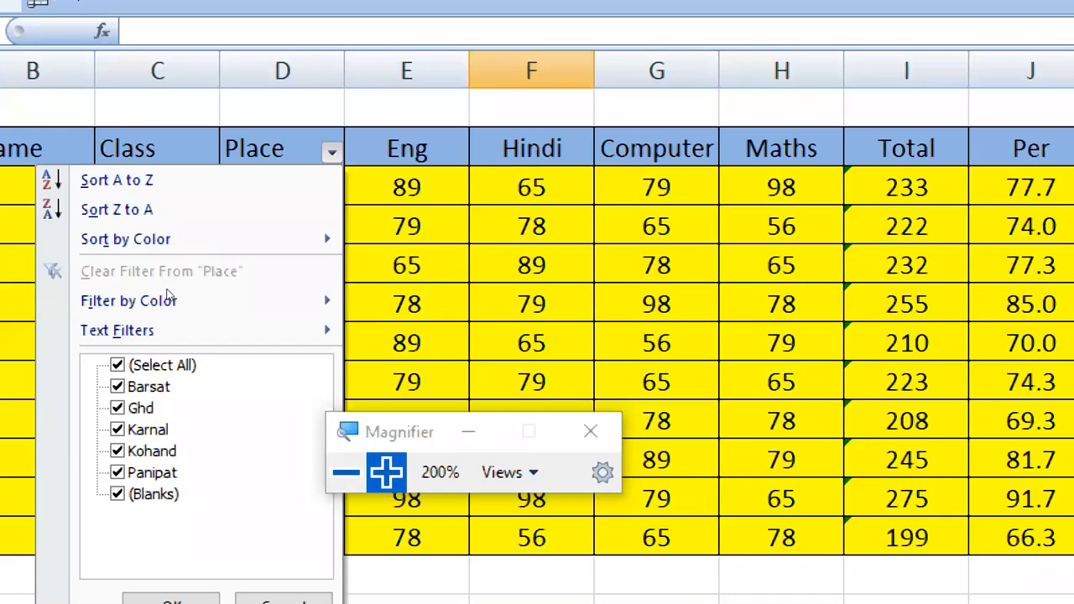
pyautogui.click(120, 365)
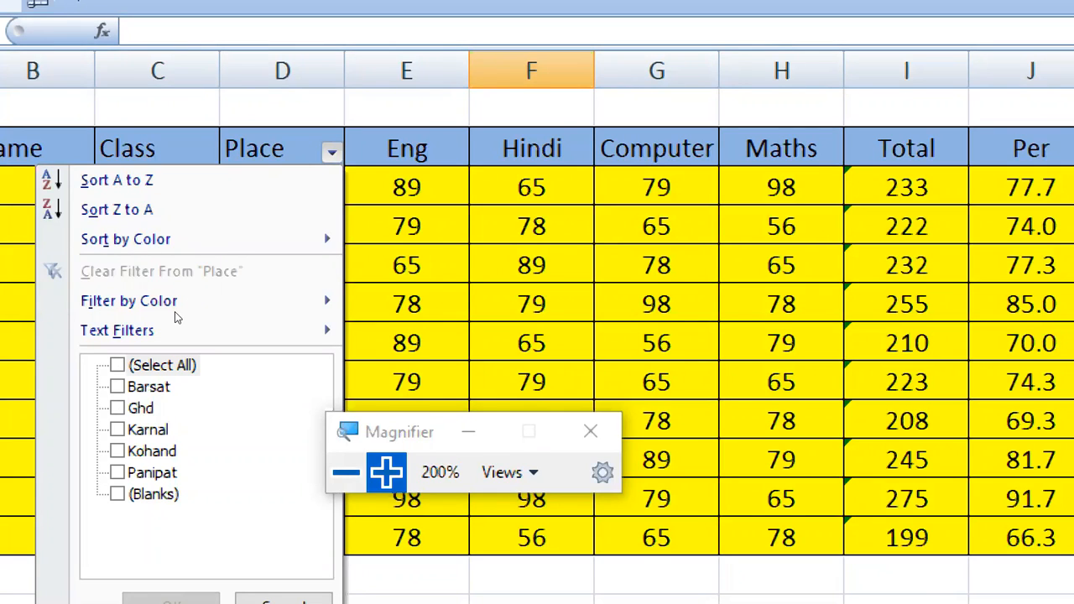
pyautogui.click(118, 408)
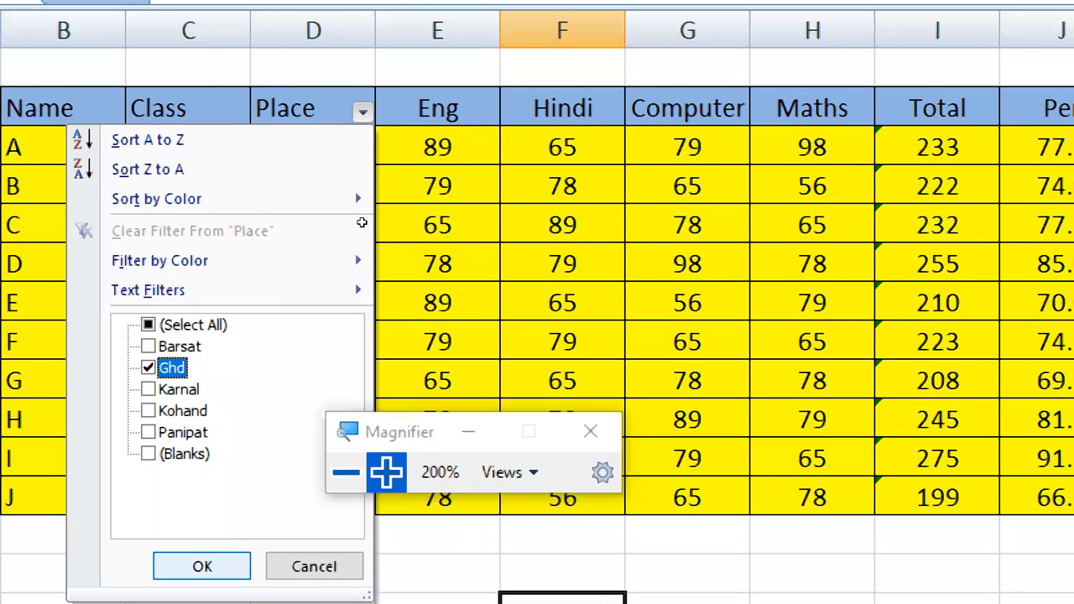
pyautogui.click(202, 567)
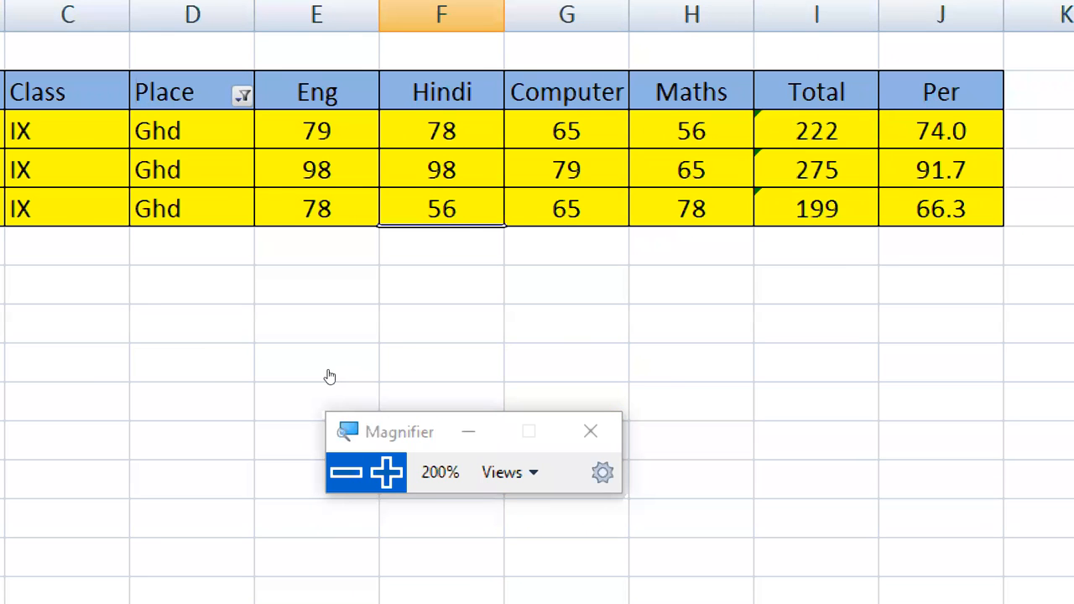
pyautogui.press('super+minus')
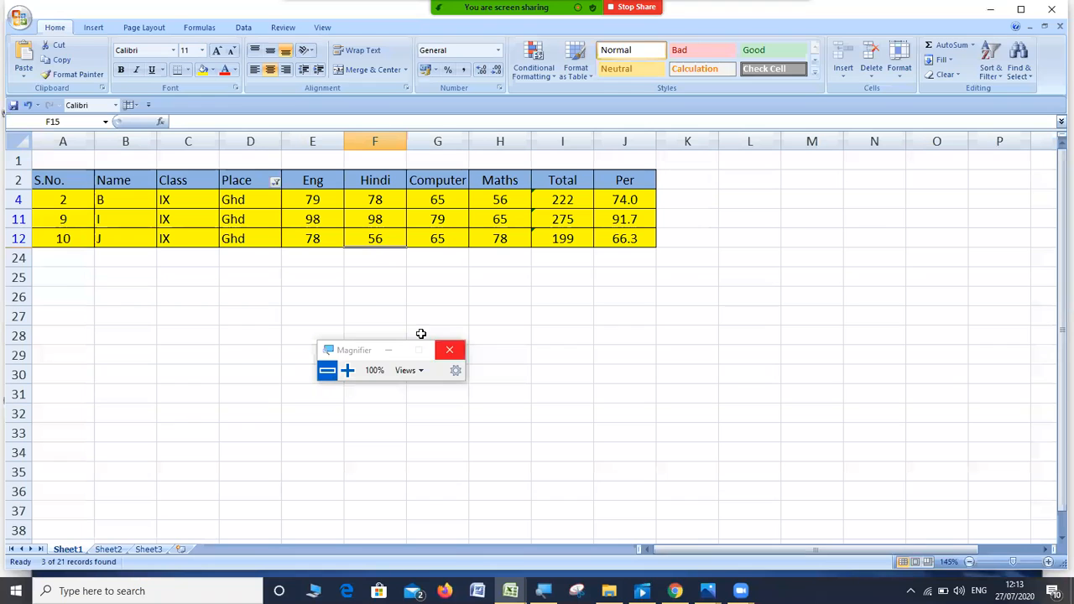
pyautogui.click(447, 351)
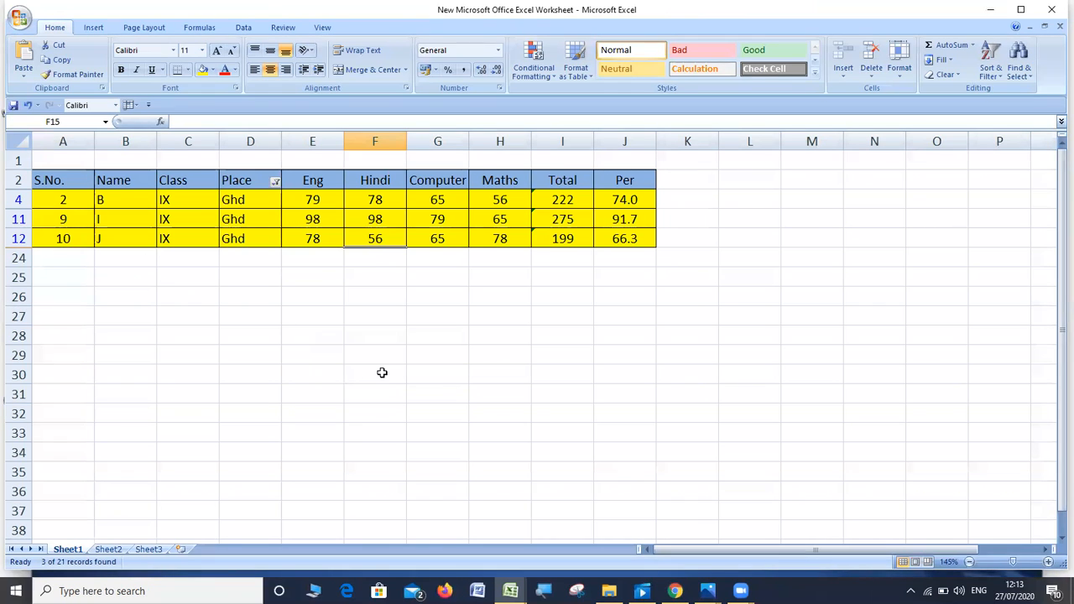
# Change the Place filter to show only the Barsat rows.
pyautogui.click(275, 183)
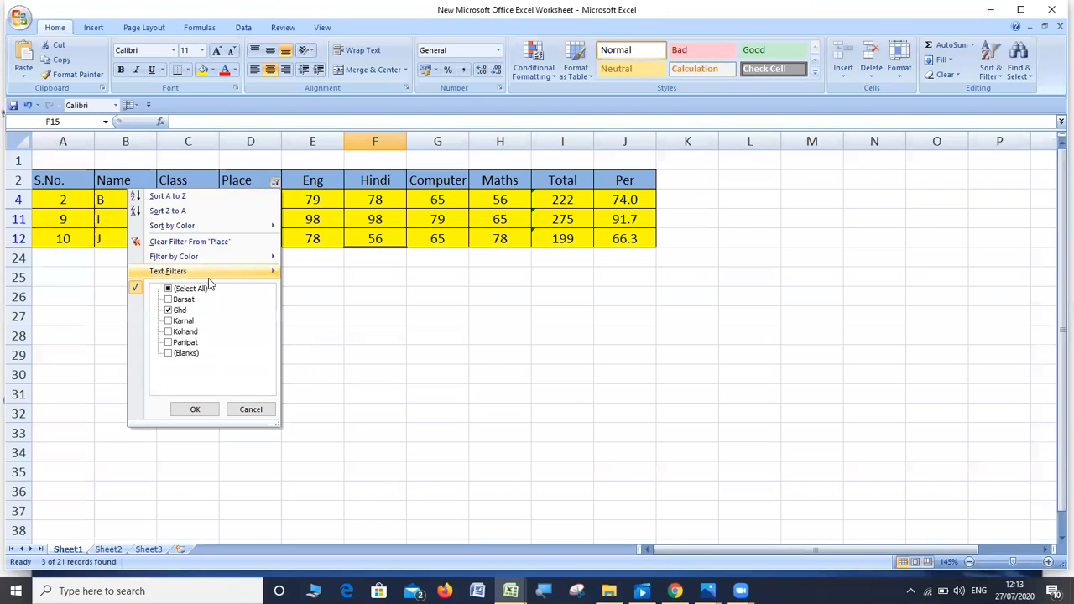
pyautogui.click(191, 288)
pyautogui.click(197, 291)
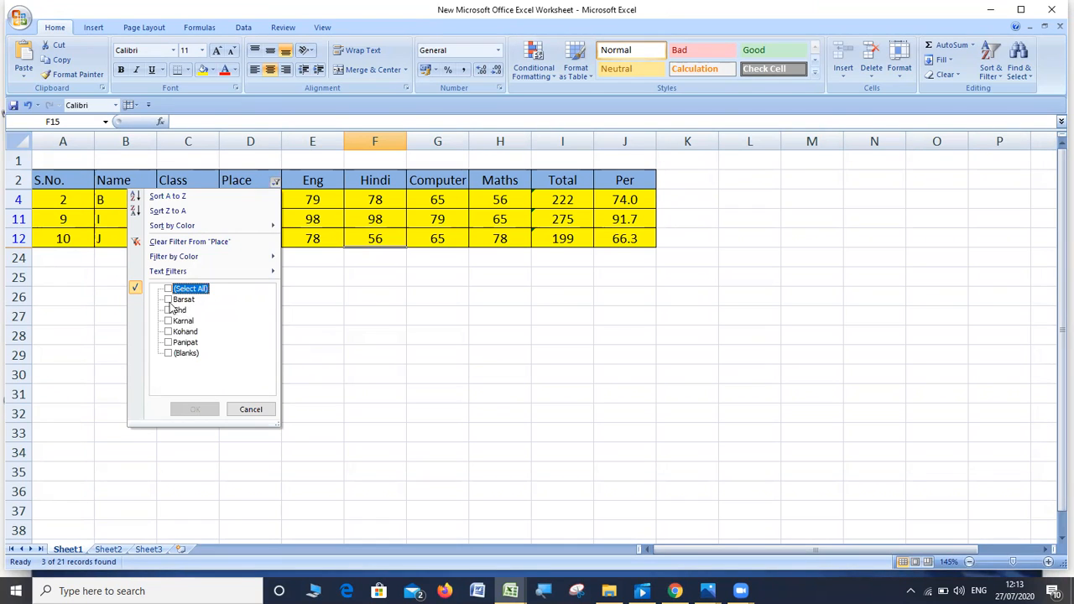
pyautogui.press('Down')
pyautogui.press('space')
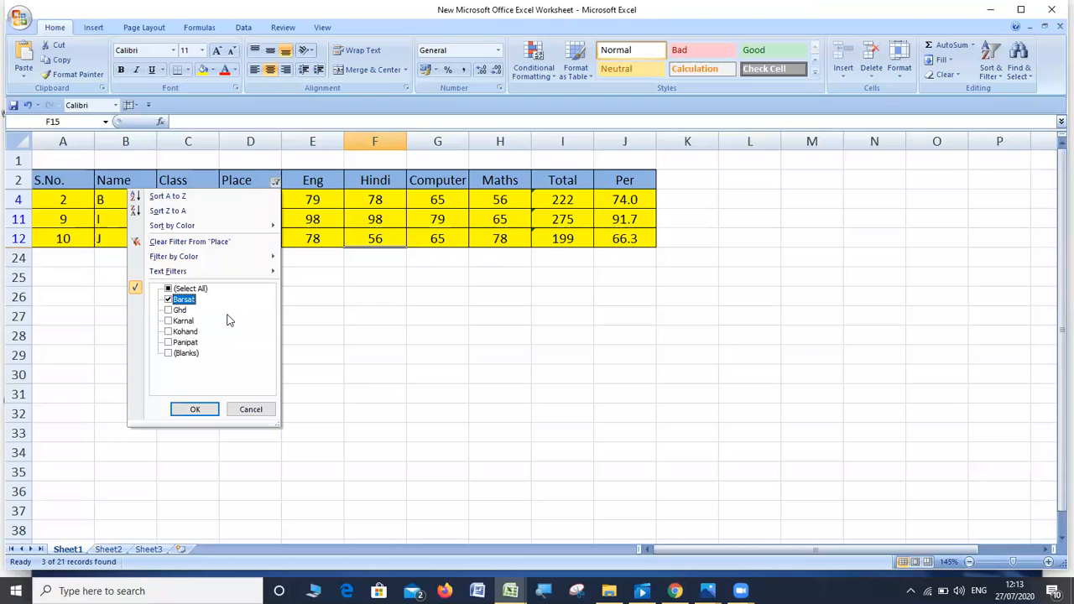
pyautogui.click(193, 409)
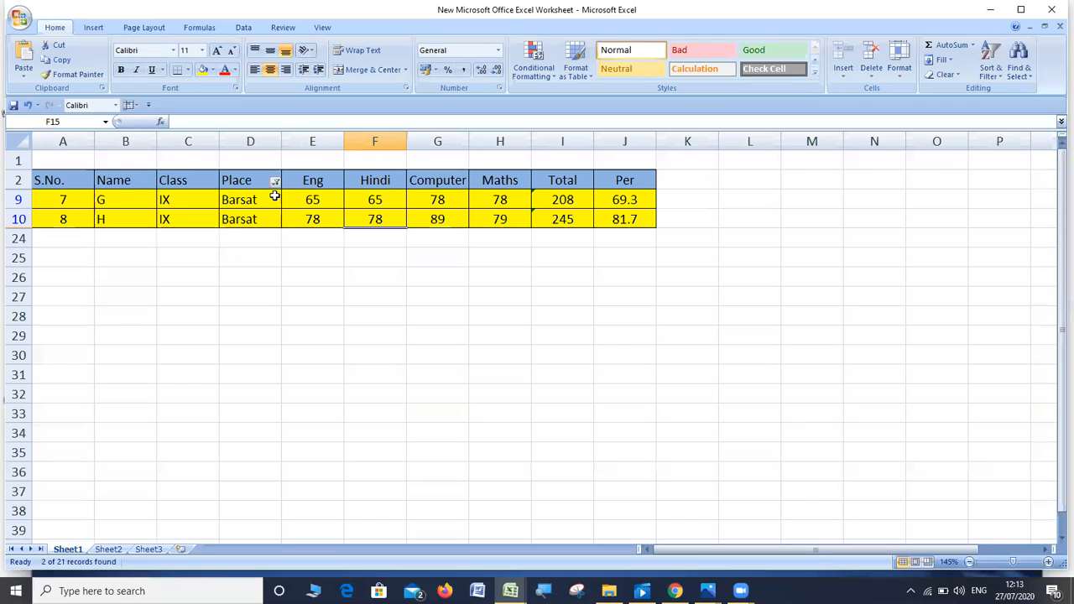
# Add Karnal and Panipat to the places shown by the Place filter alongside Barsat.
pyautogui.click(275, 183)
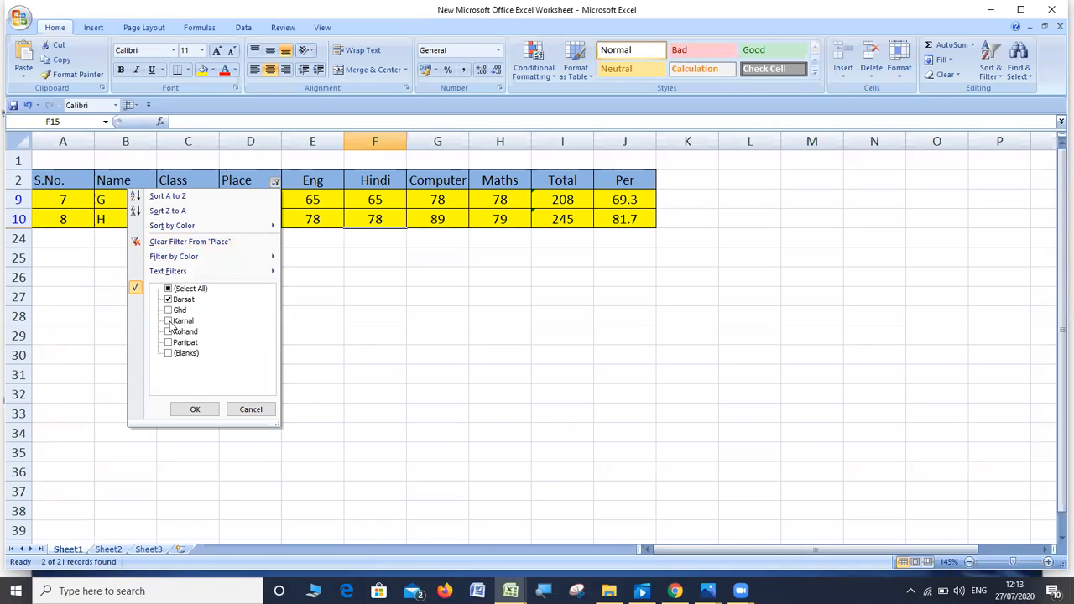
pyautogui.click(169, 321)
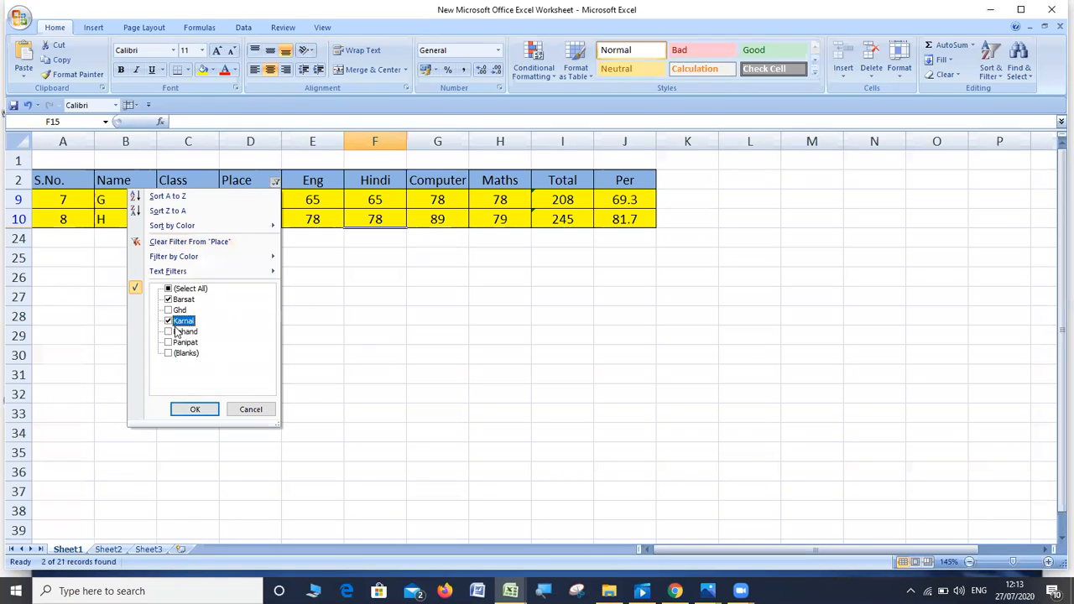
pyautogui.click(177, 342)
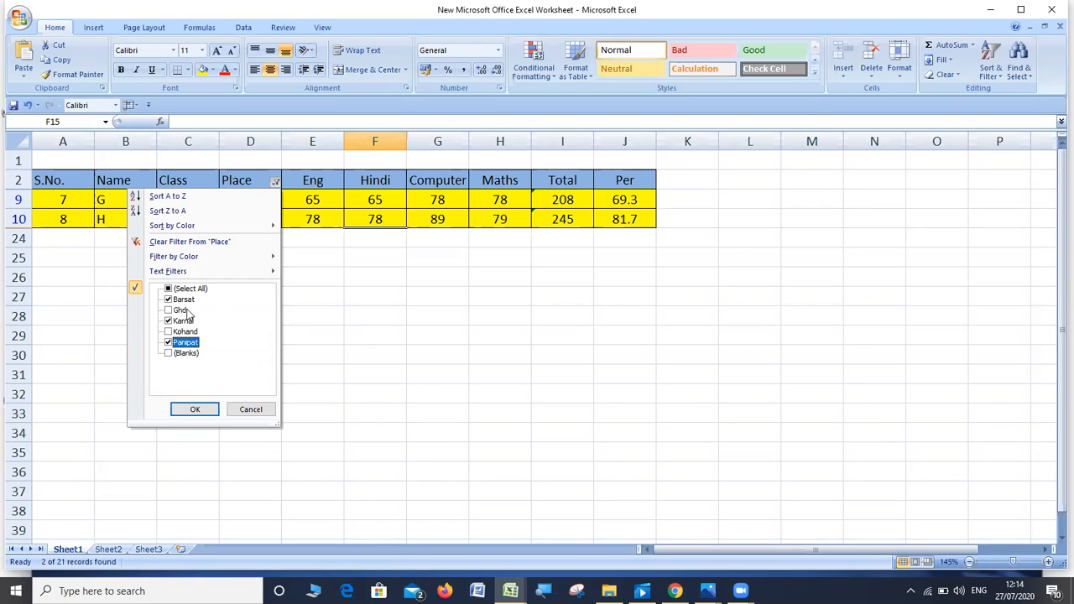
pyautogui.click(194, 409)
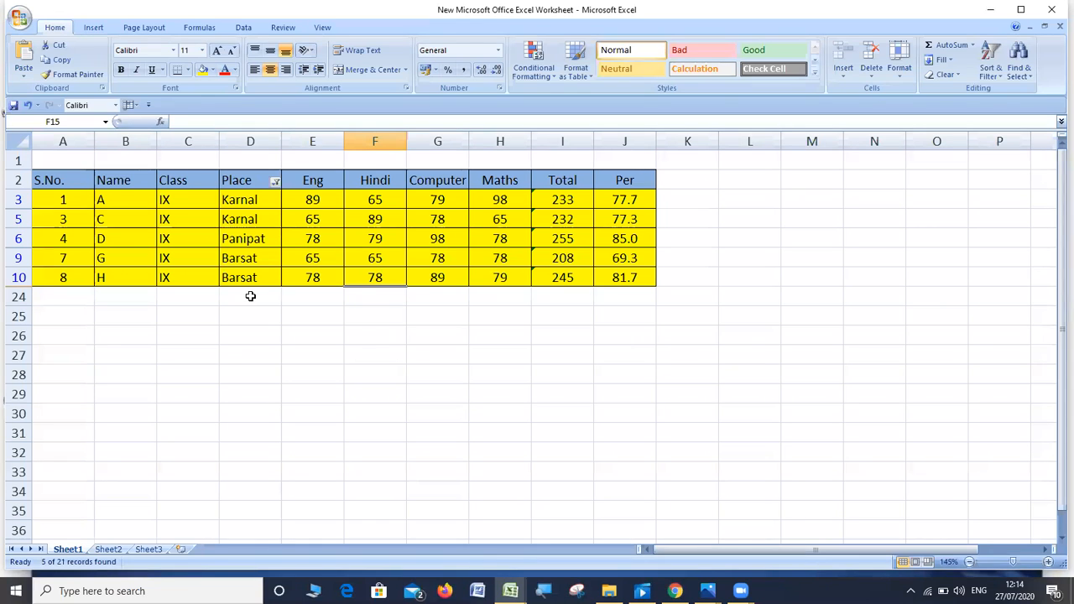
# Select all places in the Place filter to bring back every student row.
pyautogui.click(276, 182)
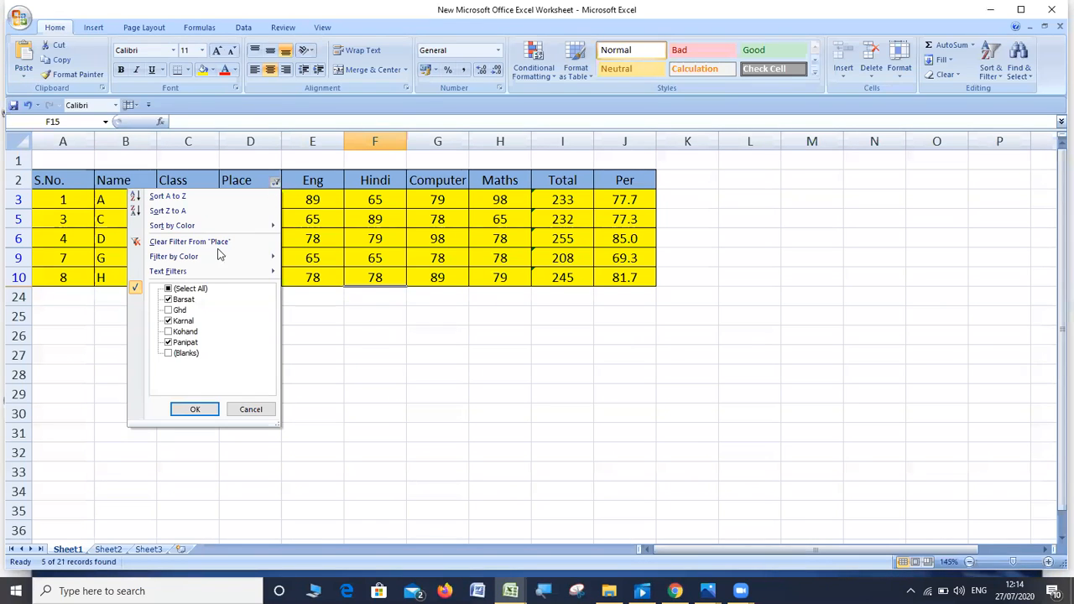
pyautogui.click(190, 290)
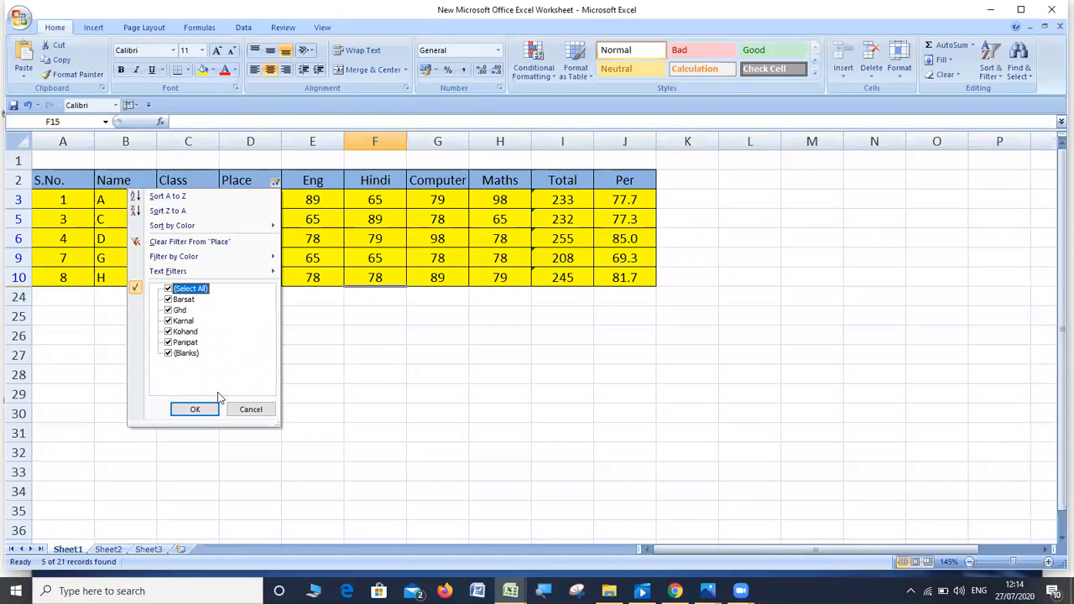
pyautogui.click(194, 409)
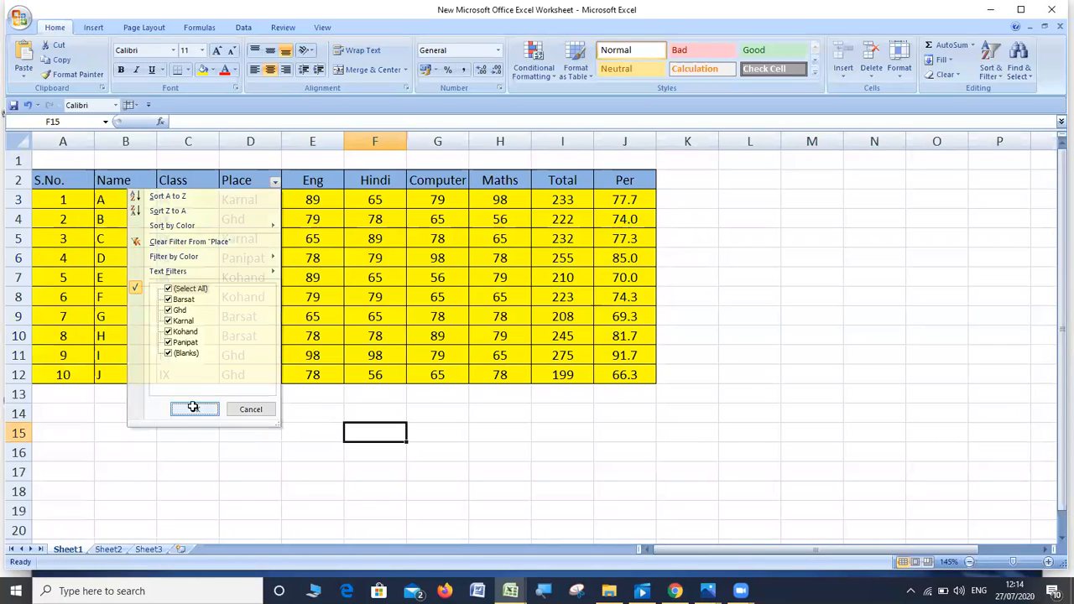
pyautogui.click(697, 279)
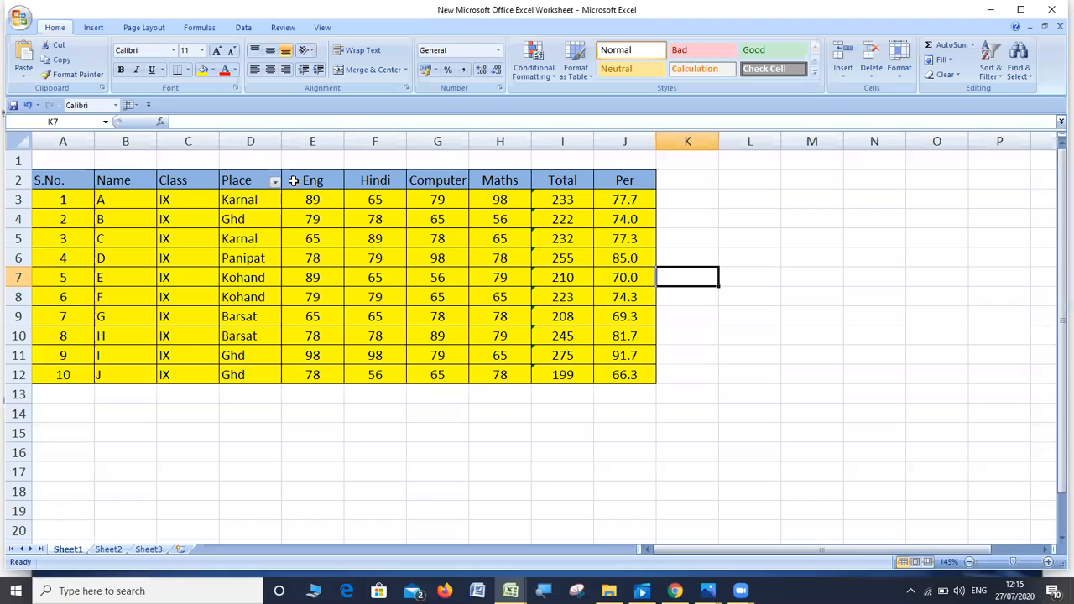
# Turn off filtering for the Place column.
pyautogui.click(271, 142)
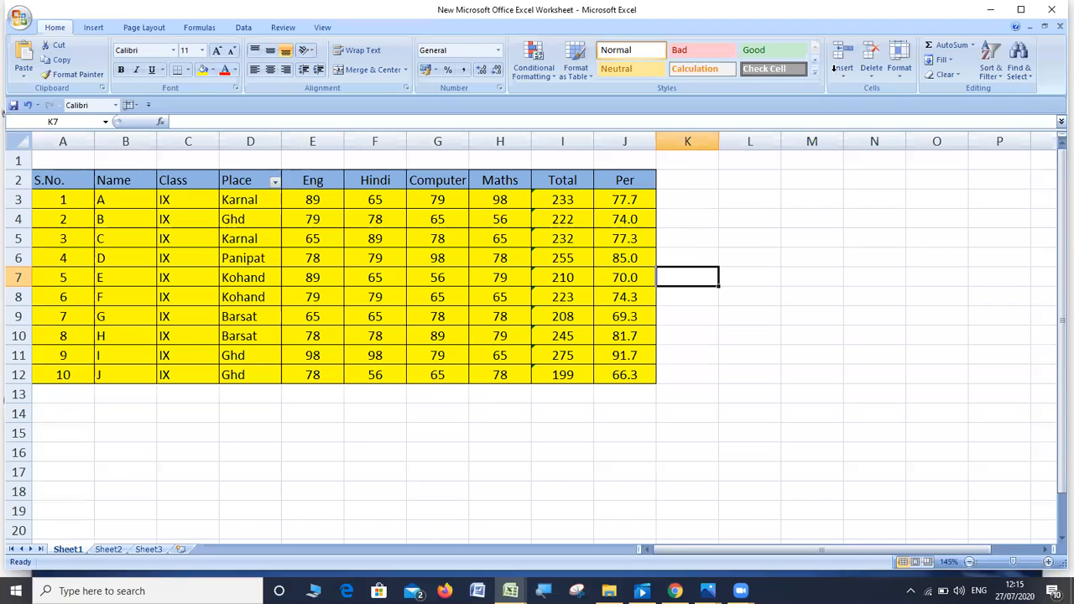
pyautogui.click(990, 73)
pyautogui.click(949, 135)
pyautogui.click(774, 222)
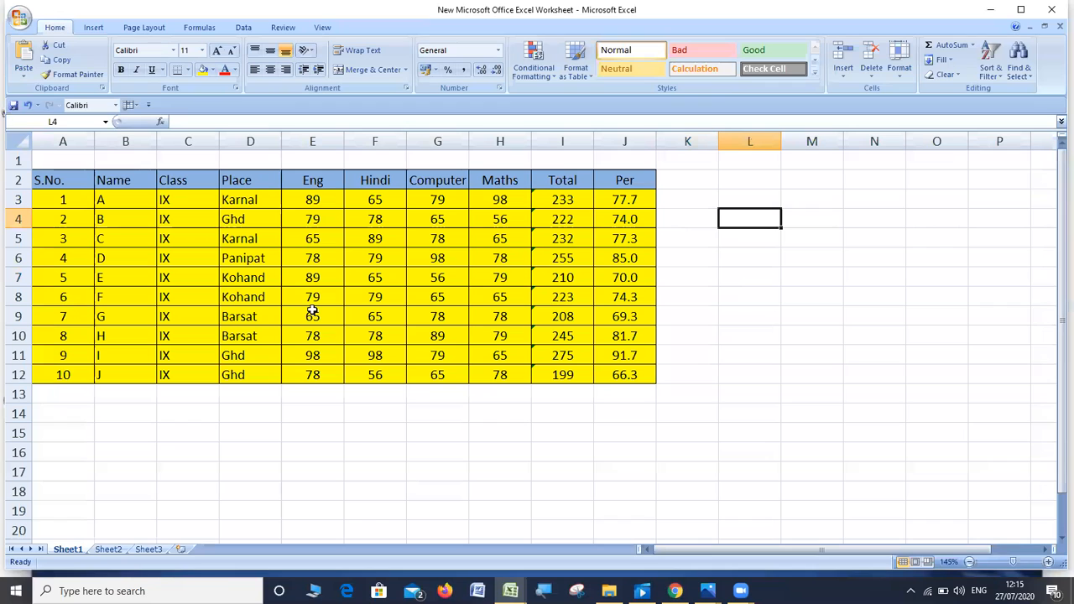
# Select the whole Place column and turn filtering on again for it.
pyautogui.click(237, 179)
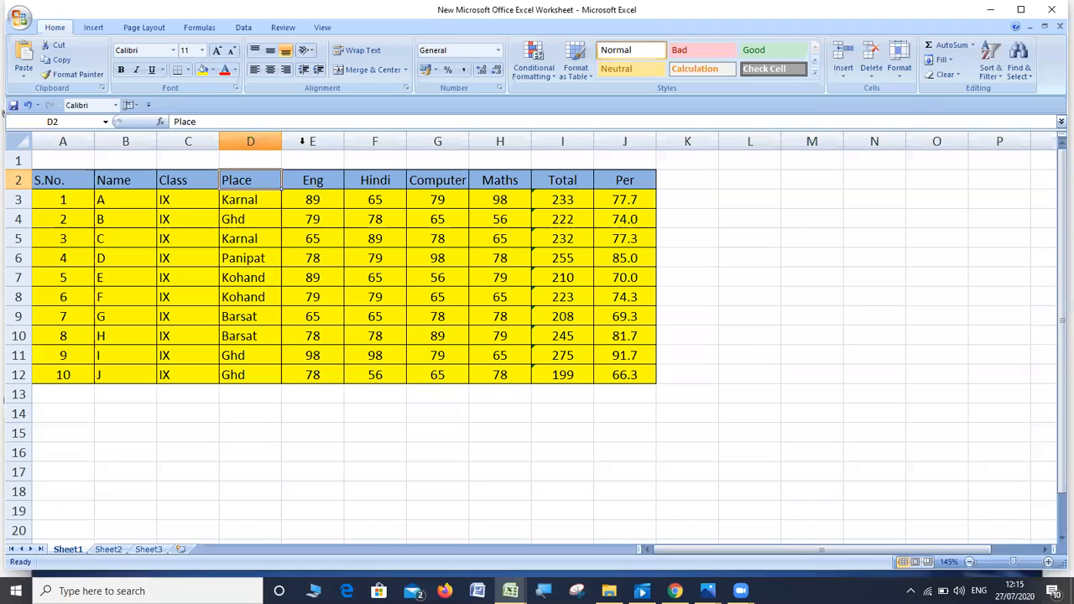
pyautogui.click(257, 141)
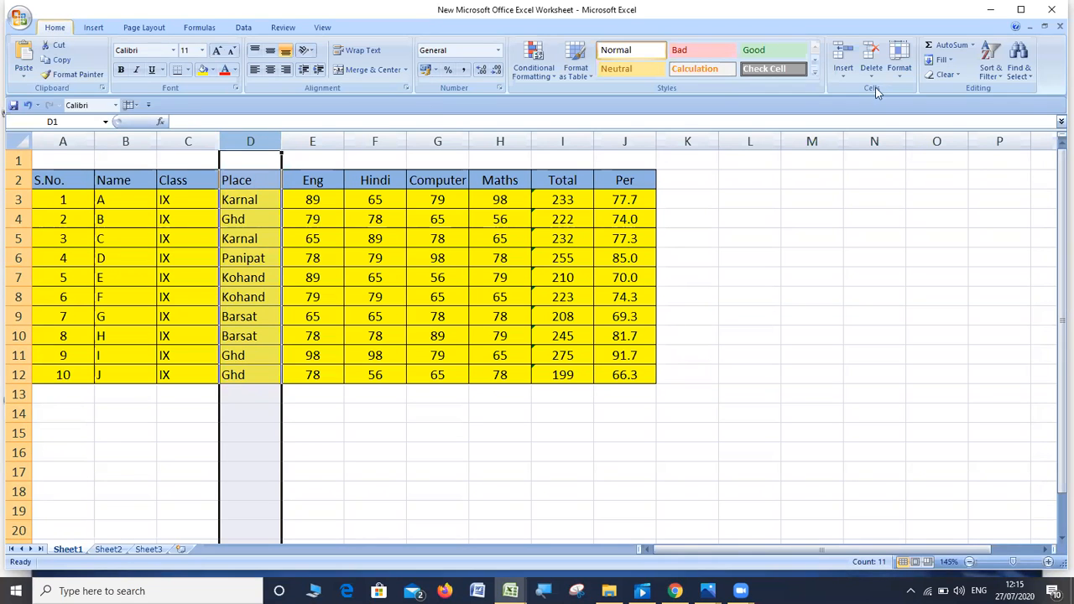
pyautogui.click(992, 73)
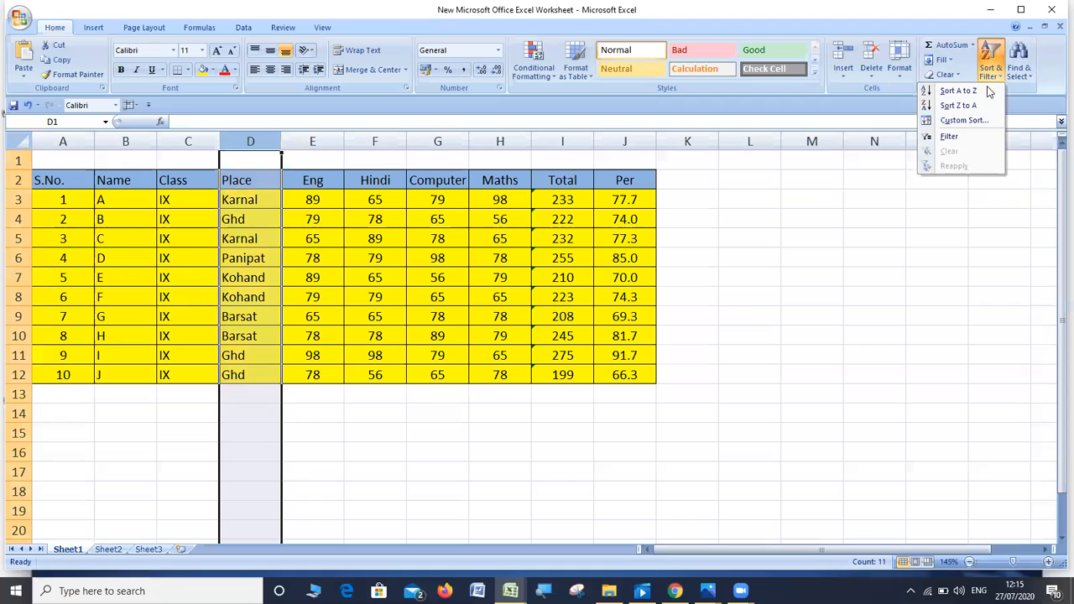
pyautogui.click(967, 136)
pyautogui.click(949, 136)
pyautogui.click(775, 236)
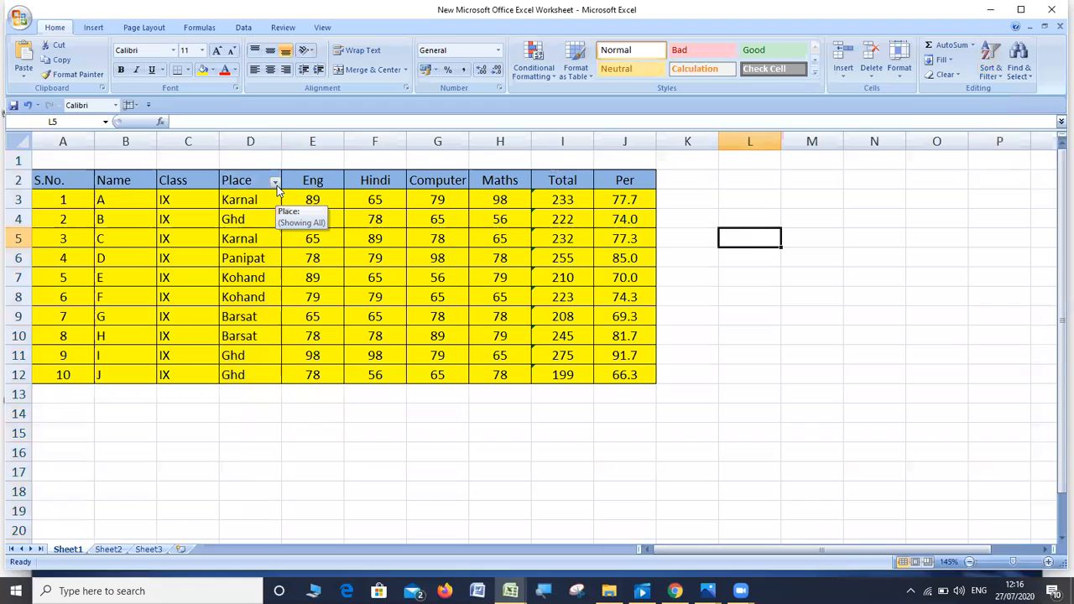
# Filter the Place column to show only the Ghd and Kohand rows.
pyautogui.click(275, 182)
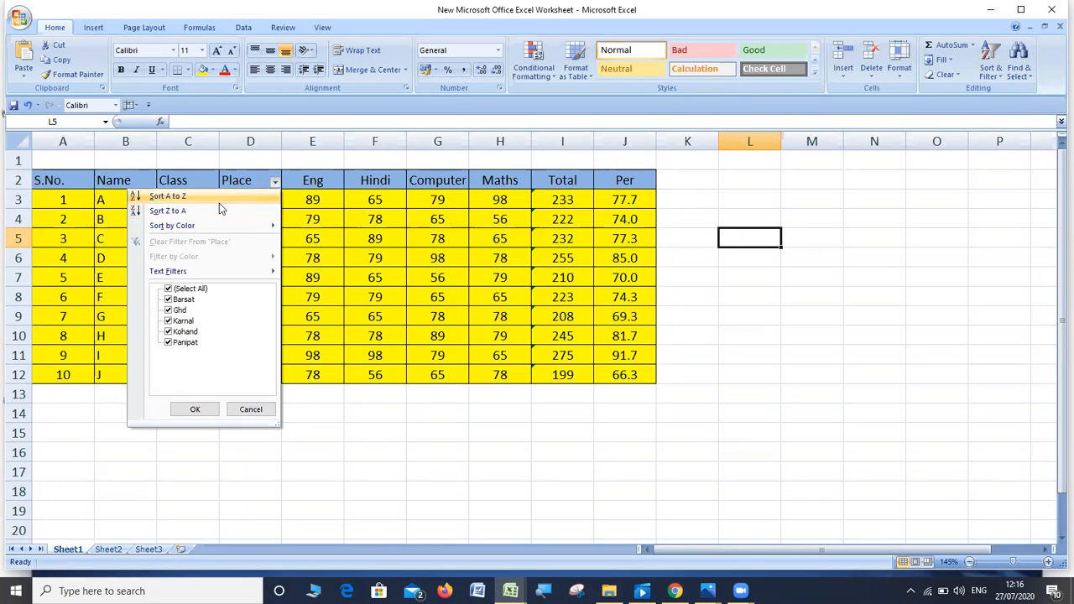
pyautogui.moveTo(196, 230)
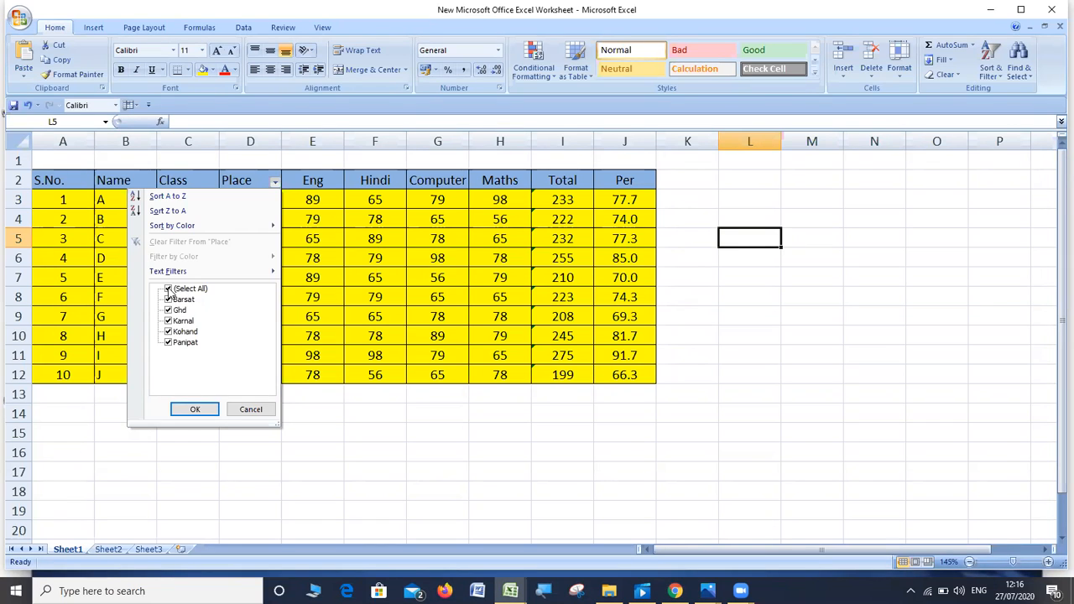
pyautogui.click(169, 289)
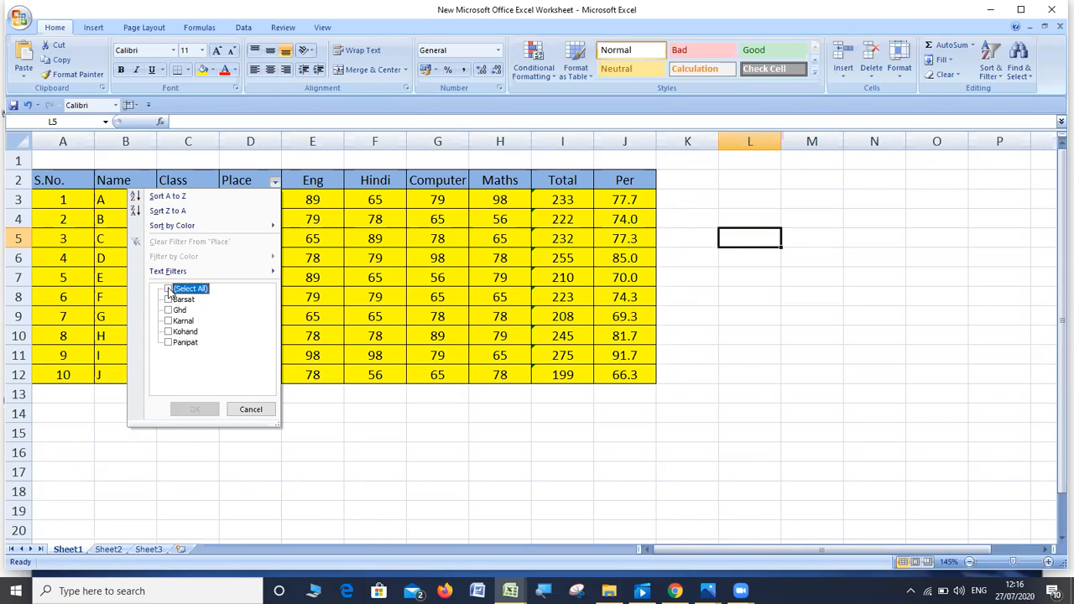
pyautogui.click(169, 333)
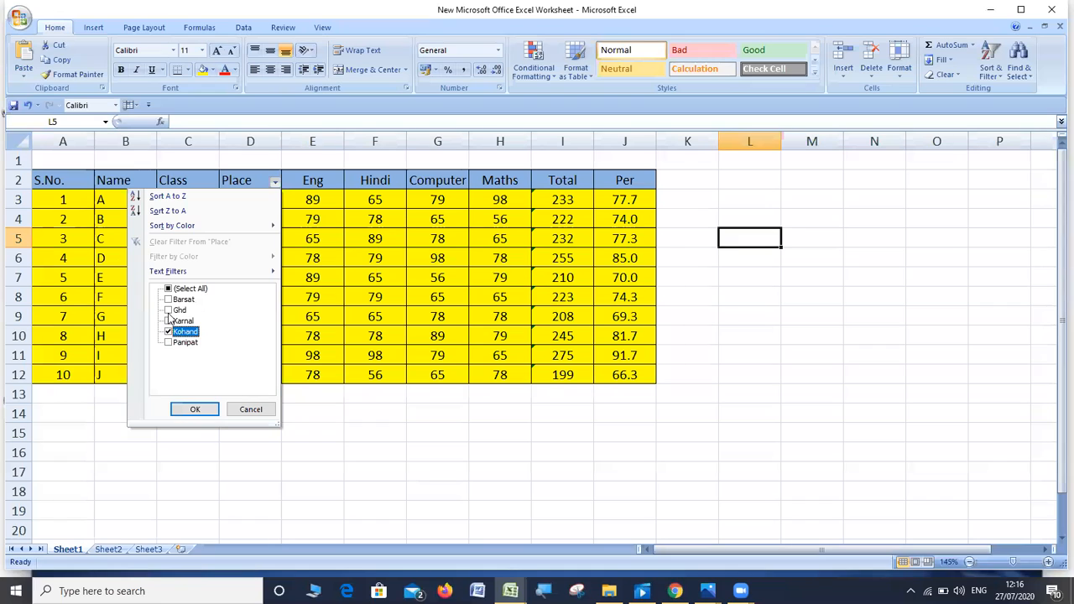
pyautogui.click(169, 310)
pyautogui.click(195, 410)
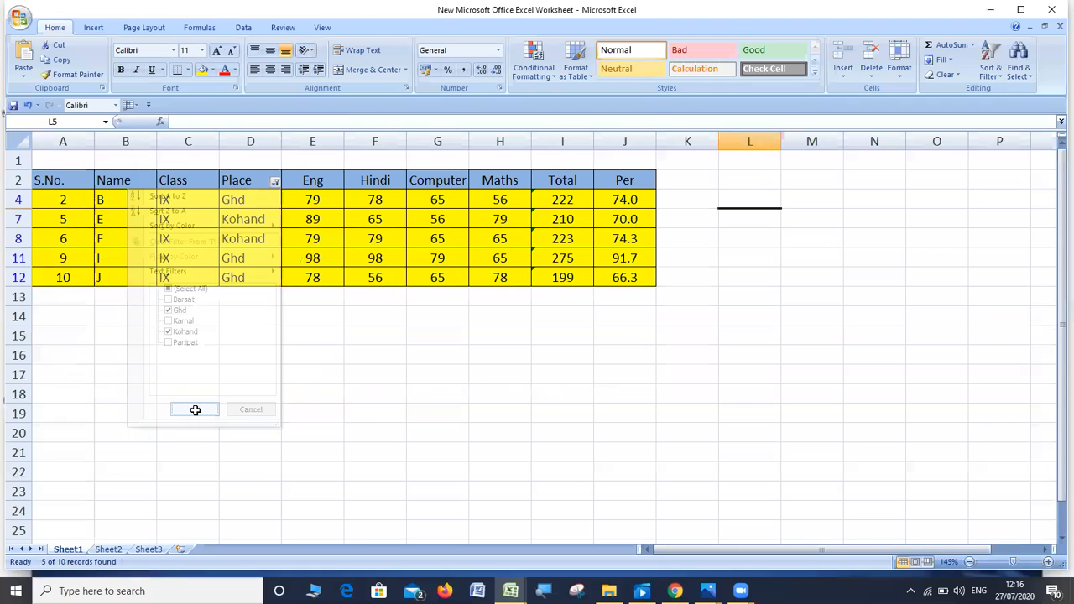
# Examine the Place values and serial numbers of the filtered rows.
pyautogui.click(258, 204)
pyautogui.click(262, 217)
pyautogui.click(259, 233)
pyautogui.click(246, 254)
pyautogui.click(246, 278)
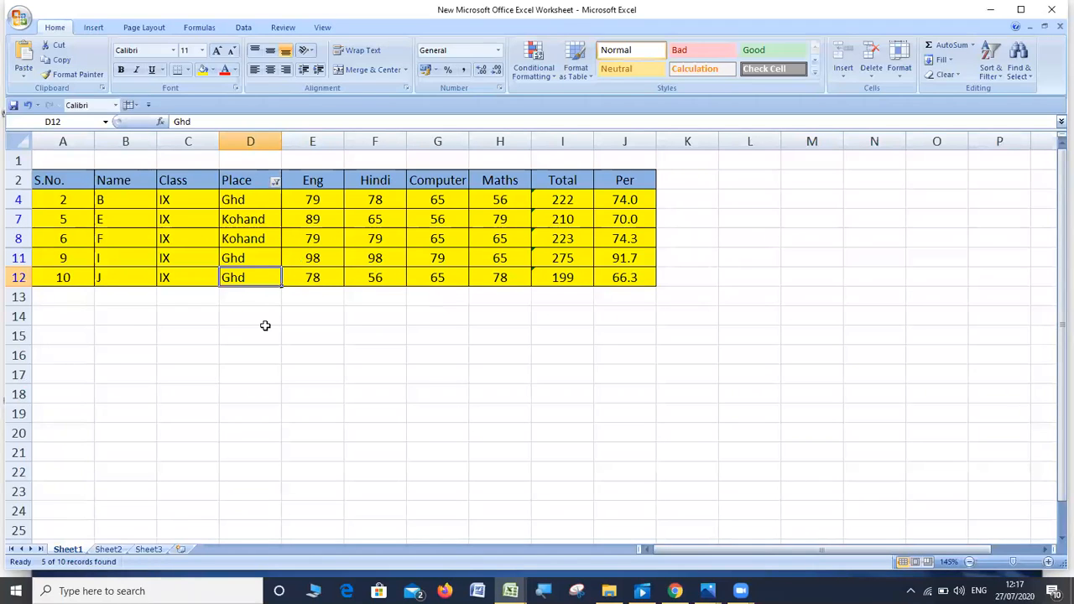
pyautogui.moveTo(66, 199); pyautogui.dragTo(67, 260)
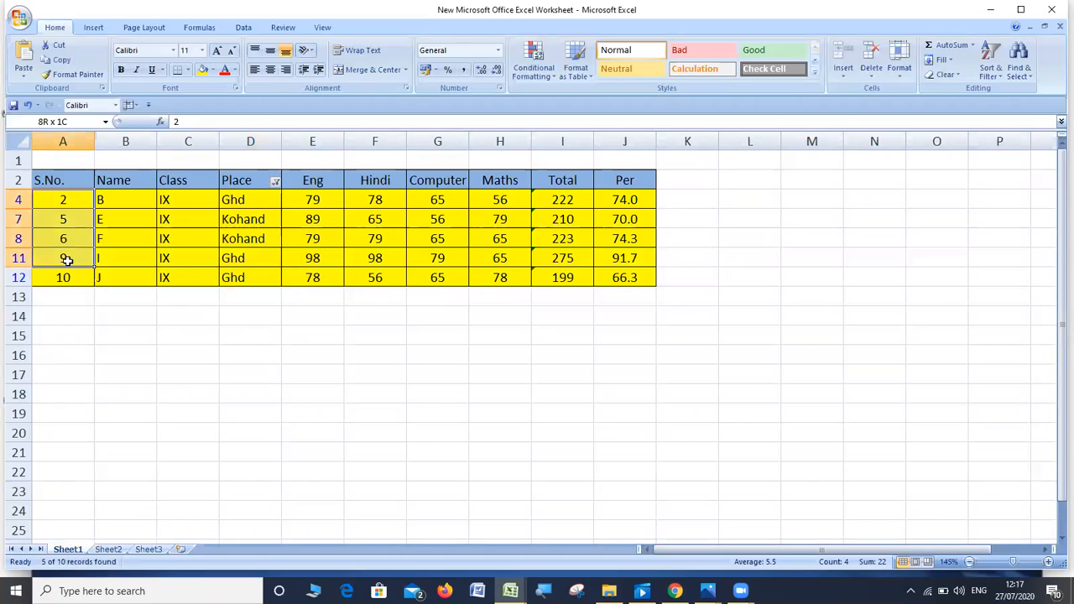
pyautogui.click(67, 201)
pyautogui.click(72, 219)
pyautogui.click(73, 239)
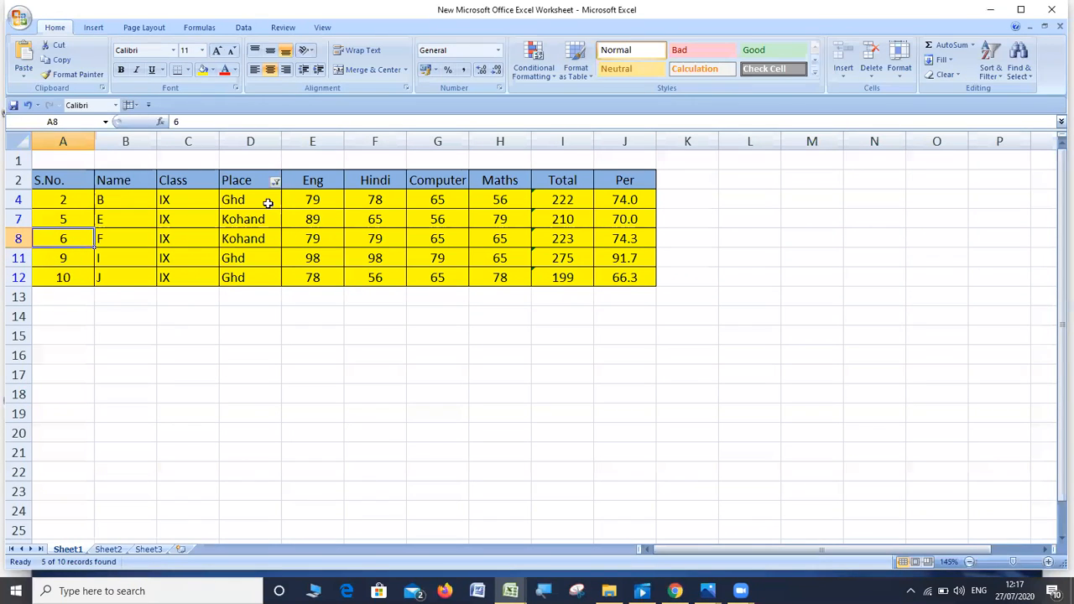
pyautogui.hotkey('ctrl', 'Down')
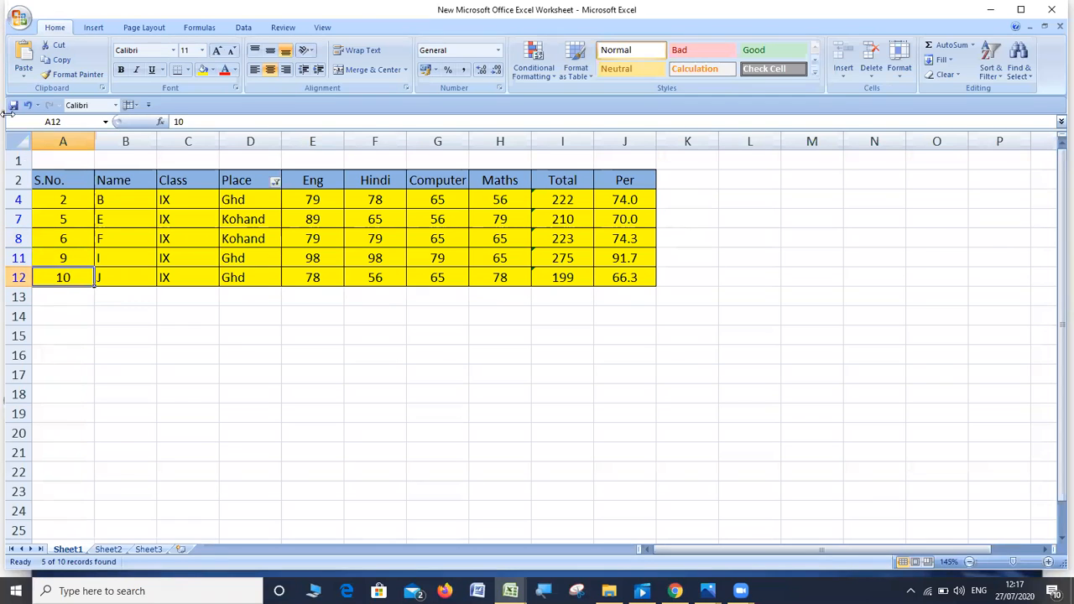
# Sort the filtered student rows by Column D, the Place column, from A to Z using a custom sort.
pyautogui.moveTo(19, 200); pyautogui.dragTo(25, 280)
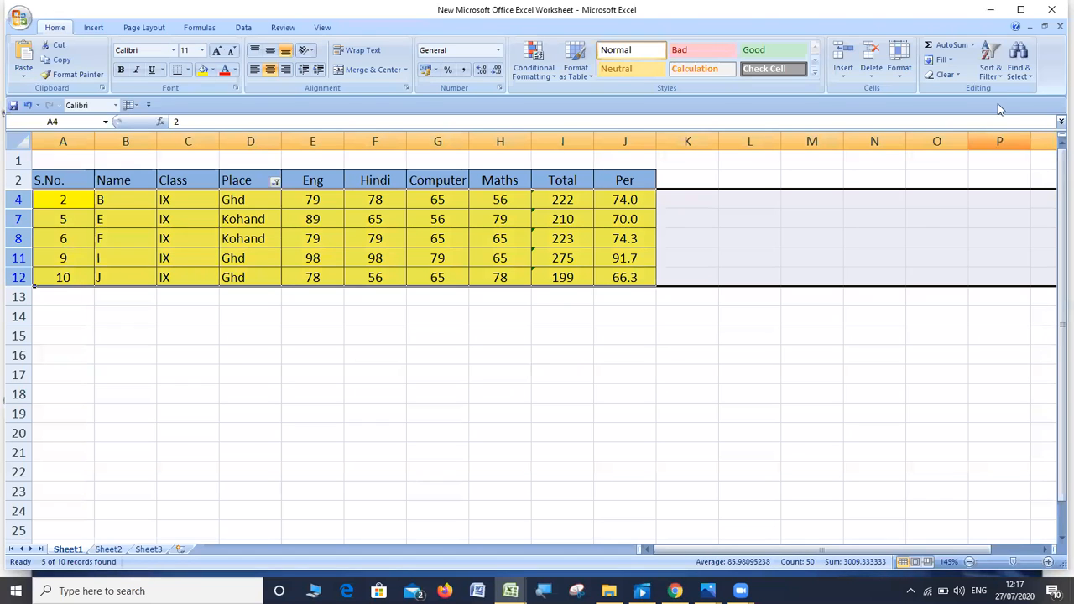
pyautogui.click(994, 71)
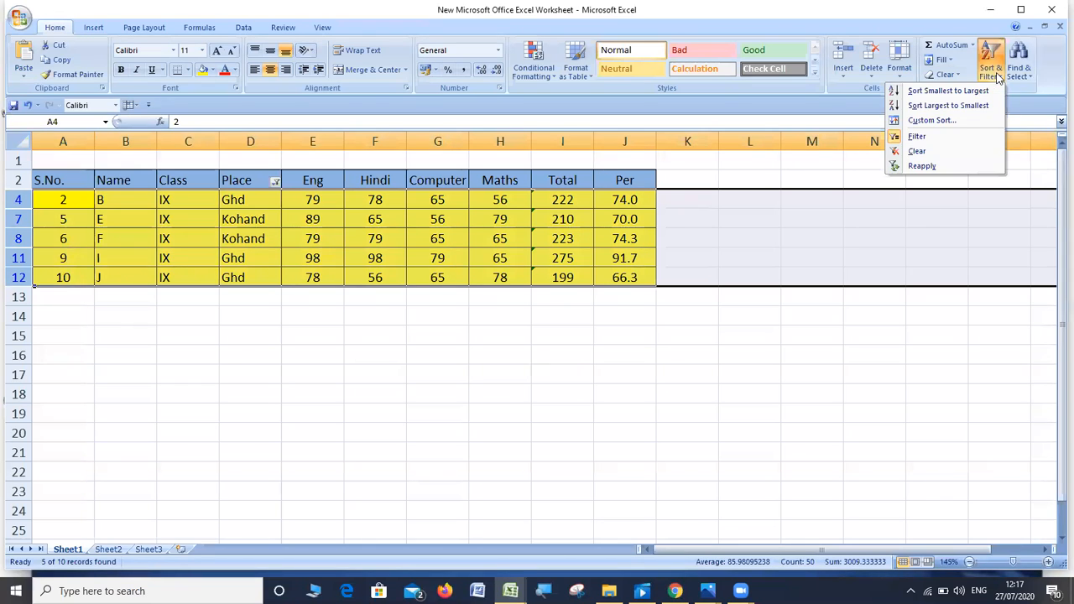
pyautogui.click(937, 118)
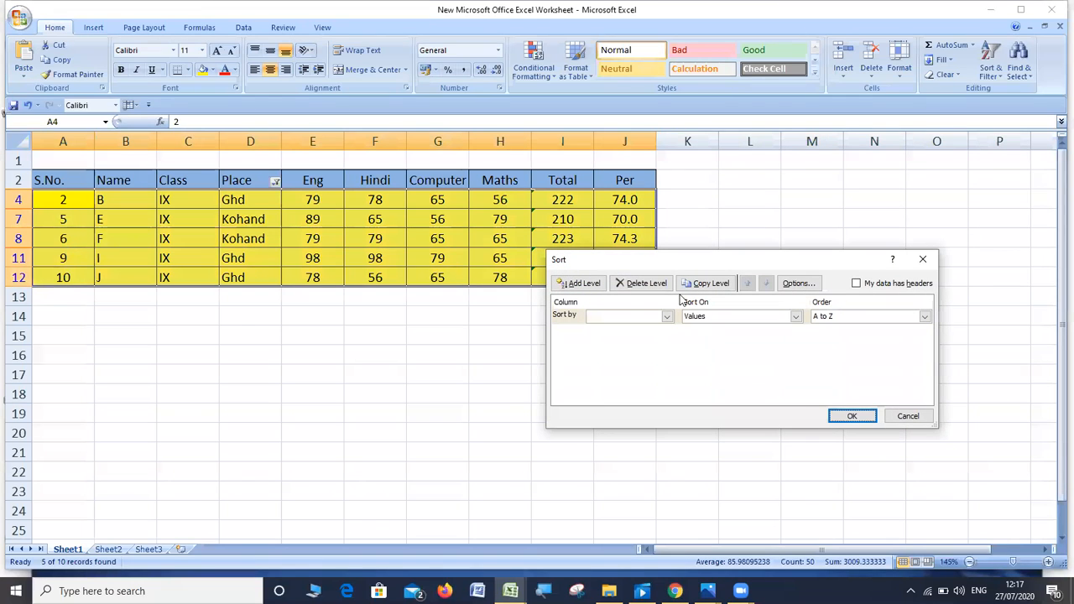
pyautogui.click(666, 317)
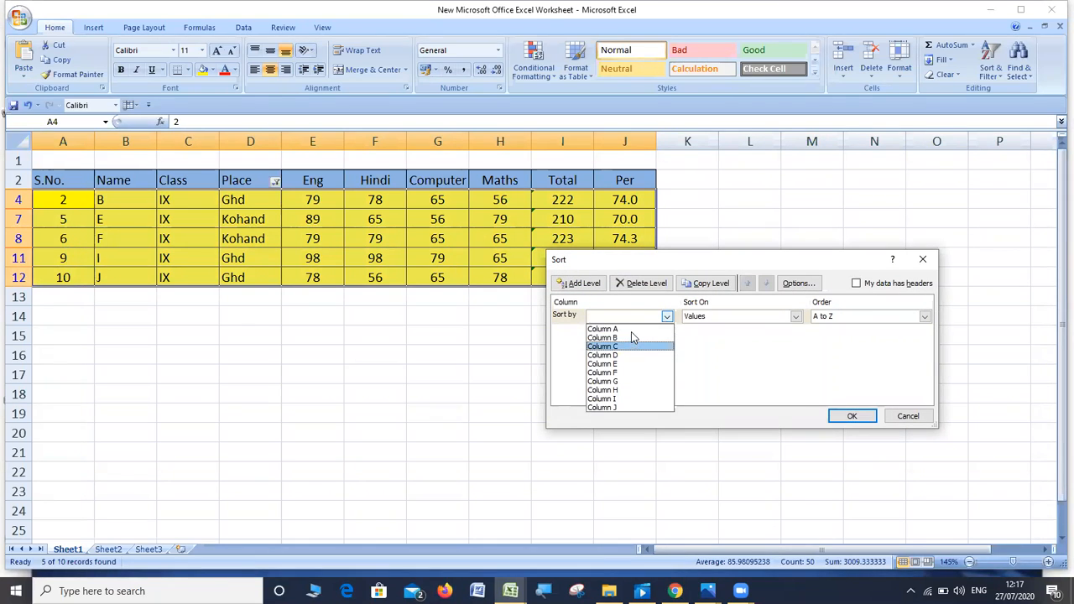
pyautogui.click(631, 330)
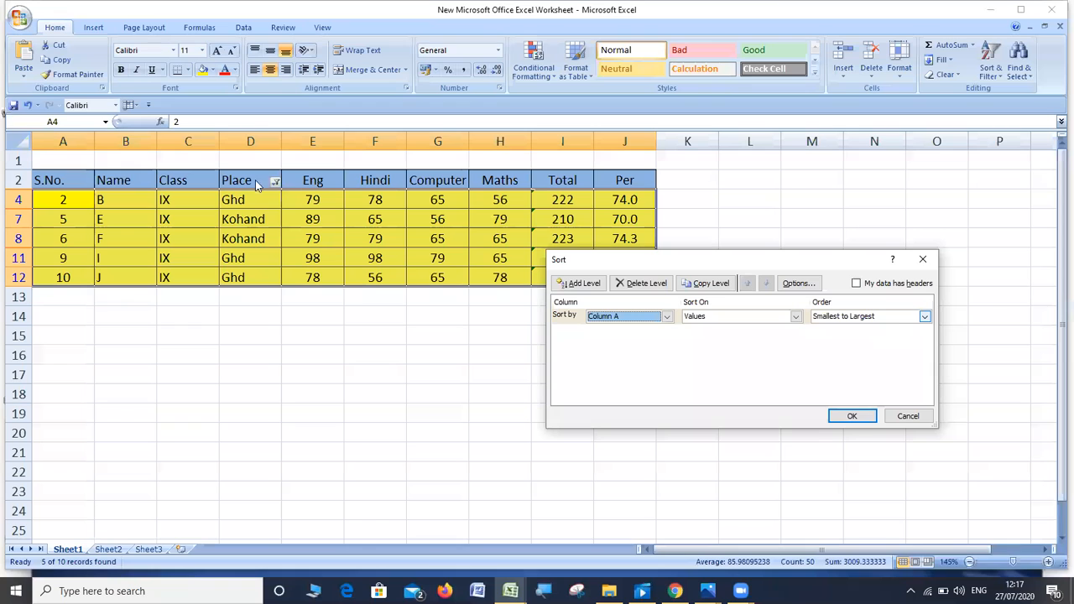
pyautogui.click(666, 317)
pyautogui.click(624, 355)
pyautogui.click(852, 417)
# Go through the Place column cells to check how the sorted rows are grouped by place.
pyautogui.click(250, 202)
pyautogui.click(249, 219)
pyautogui.click(250, 238)
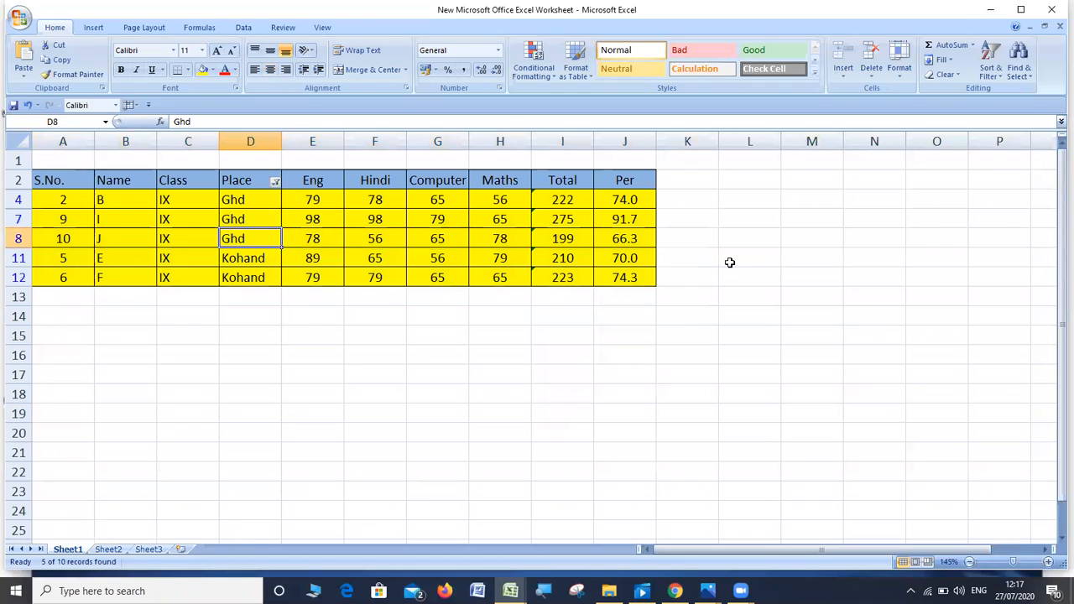
pyautogui.press('Up')
pyautogui.press('Up')
pyautogui.press('Down')
pyautogui.press('Down')
pyautogui.press('Up')
pyautogui.press('Up')
pyautogui.press('Down')
pyautogui.press('Down')
pyautogui.press('Down')
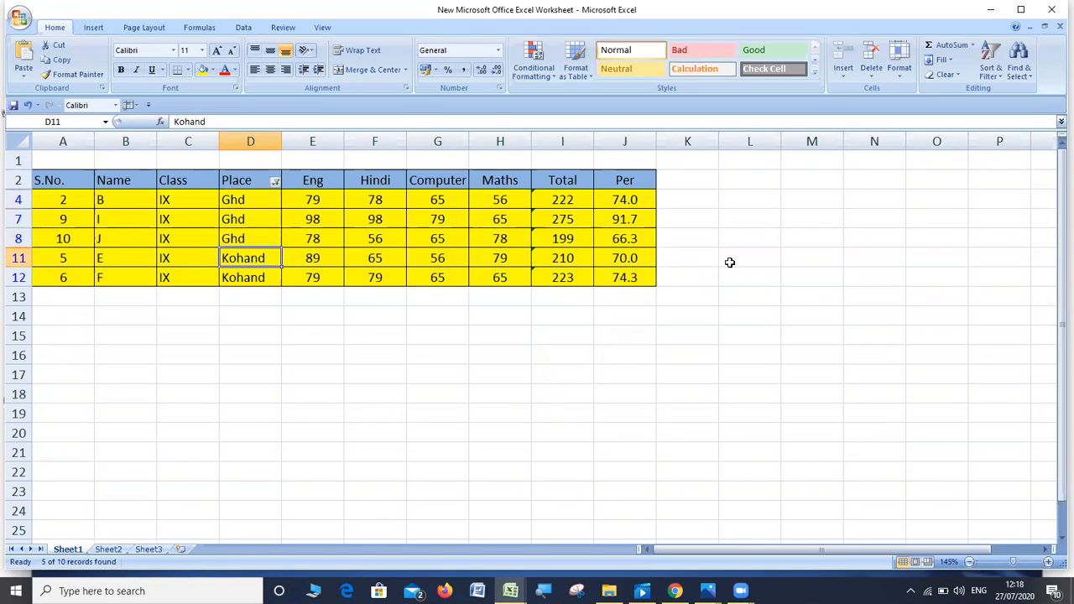
pyautogui.press('Down')
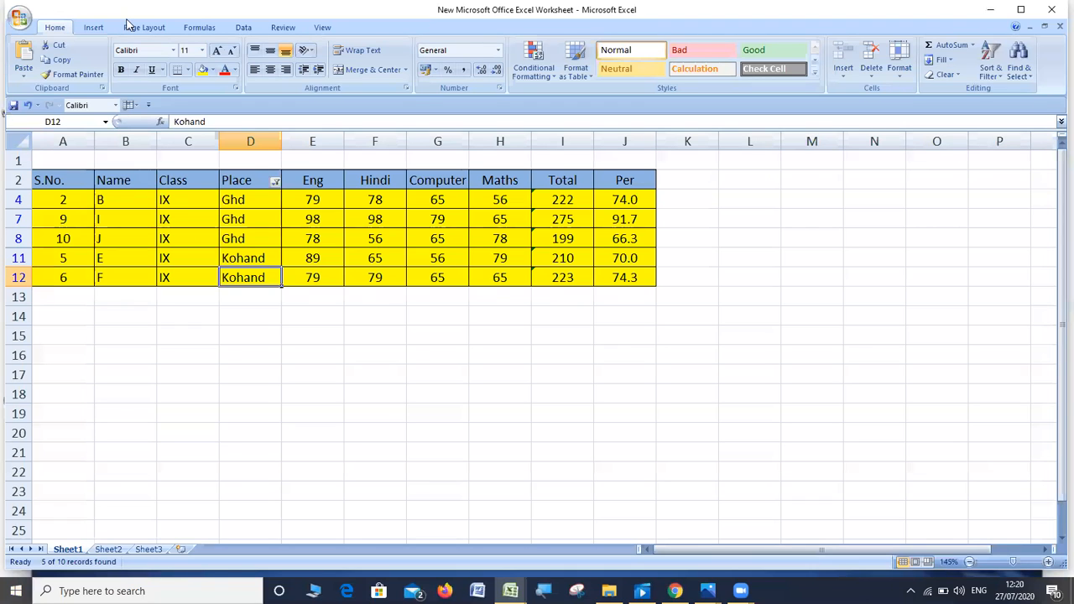
pyautogui.click(457, 318)
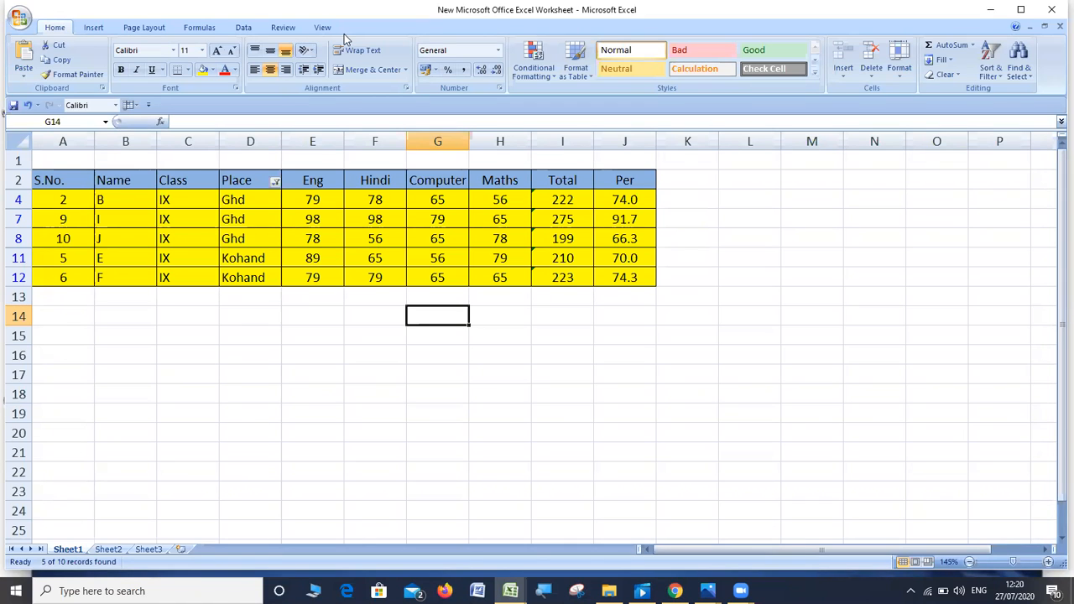
pyautogui.click(562, 66)
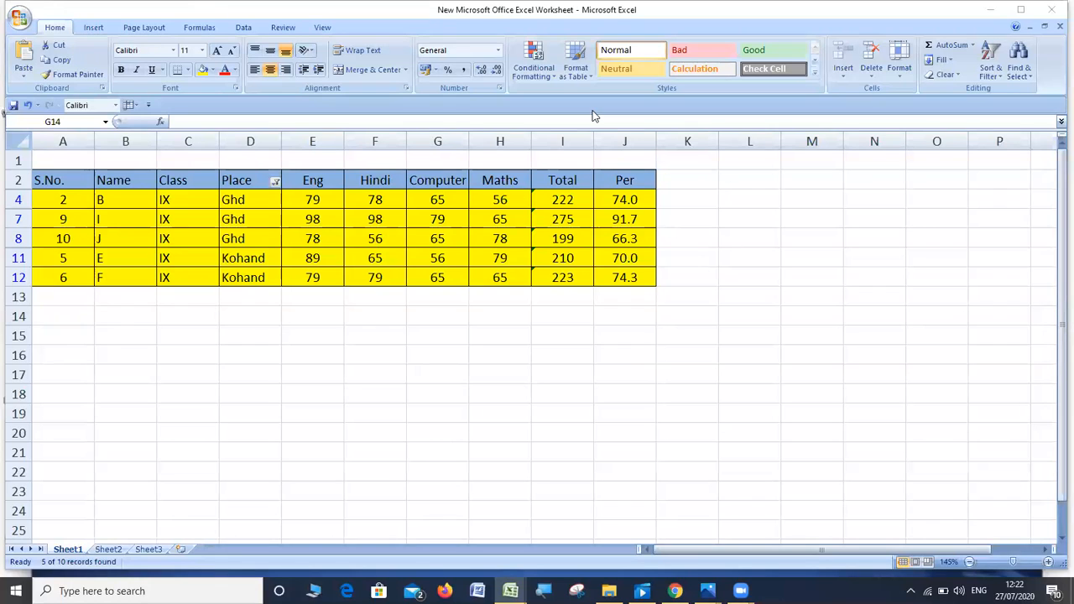
pyautogui.click(52, 29)
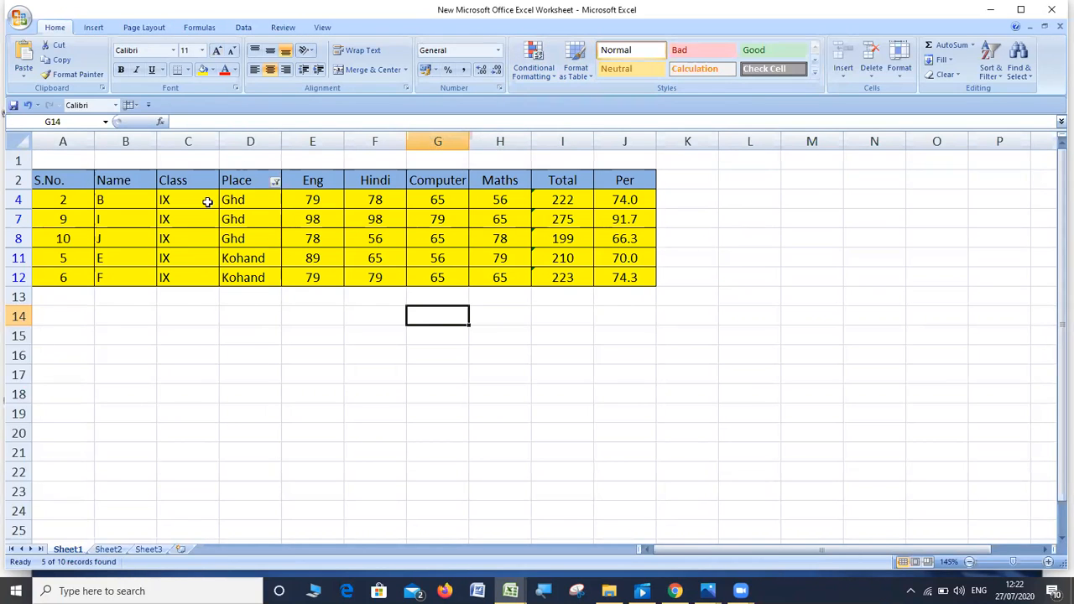
pyautogui.moveTo(214, 201); pyautogui.dragTo(384, 257)
pyautogui.click(770, 290)
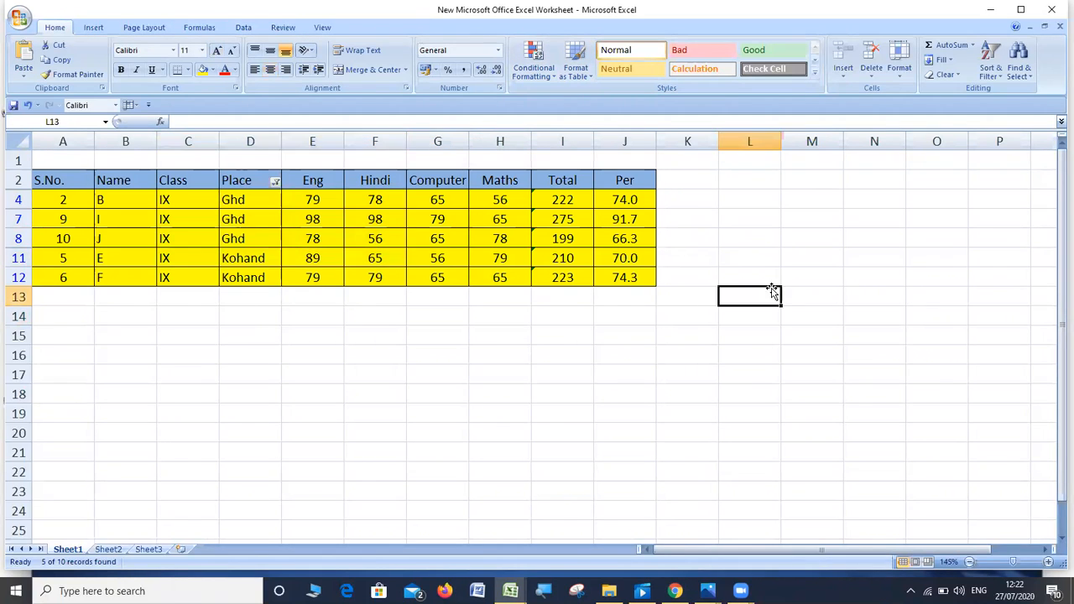
pyautogui.click(751, 238)
pyautogui.click(748, 219)
pyautogui.click(747, 200)
pyautogui.click(746, 179)
pyautogui.click(745, 203)
pyautogui.click(746, 221)
pyautogui.click(745, 258)
pyautogui.click(746, 276)
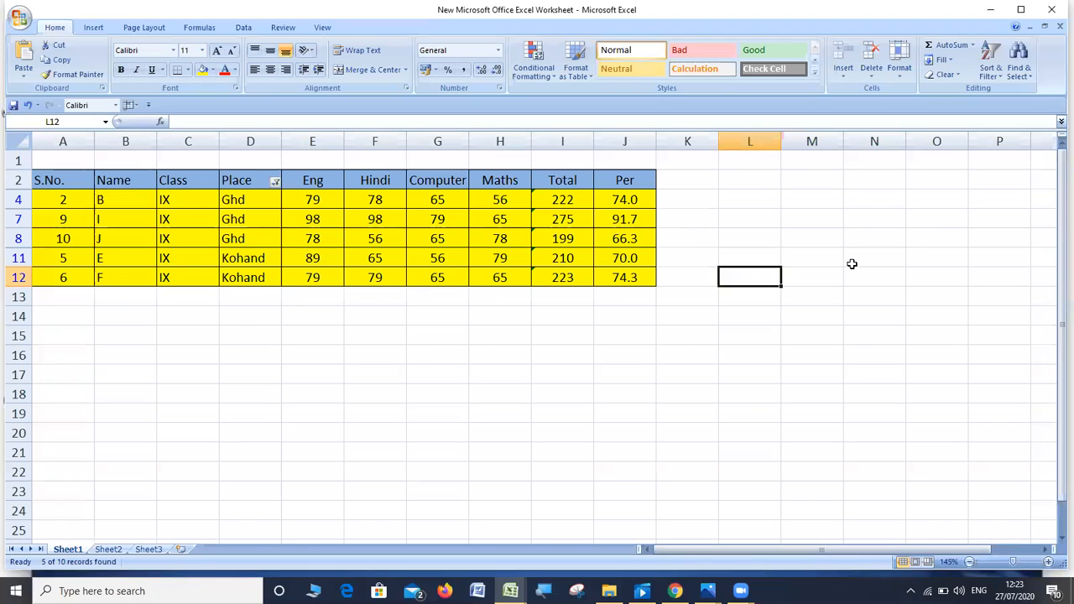
# Remove the fill colour from the header row and all visible rows of the filtered marks table.
pyautogui.click(311, 402)
pyautogui.moveTo(68, 181); pyautogui.dragTo(628, 277)
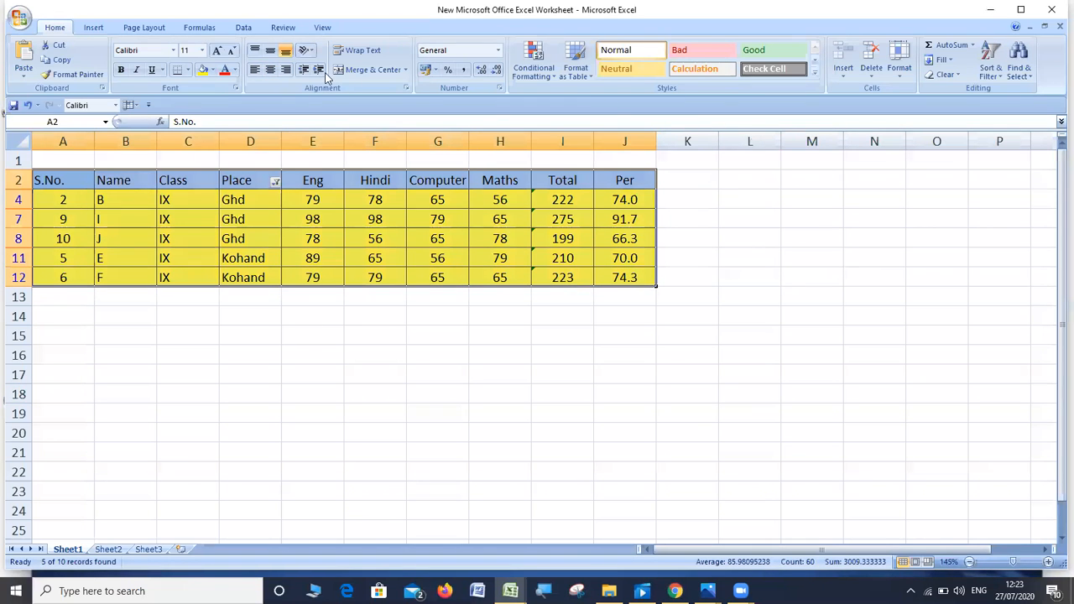
pyautogui.click(212, 71)
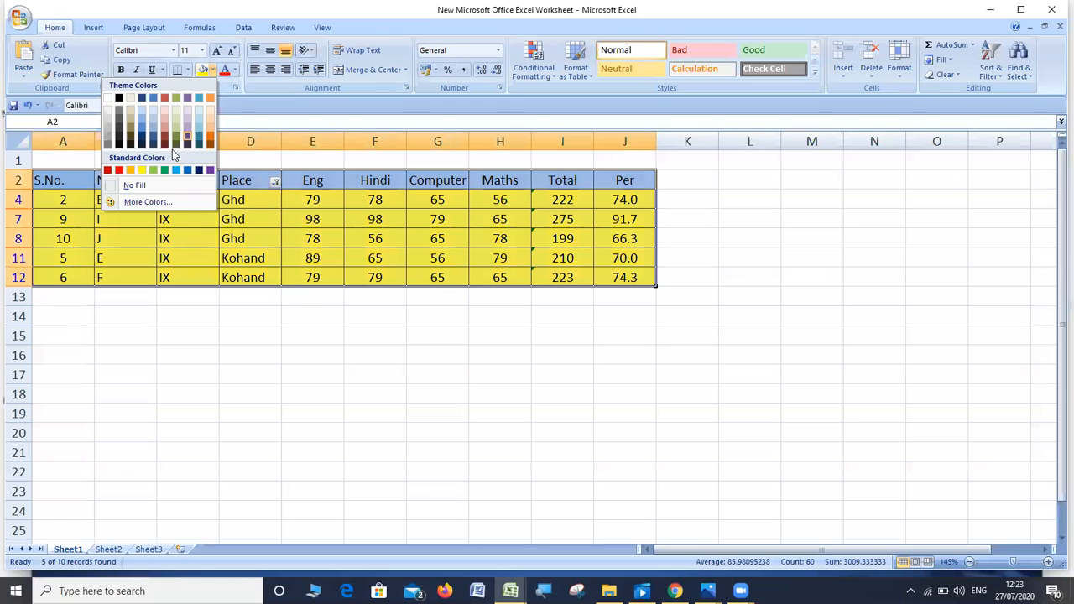
pyautogui.click(134, 188)
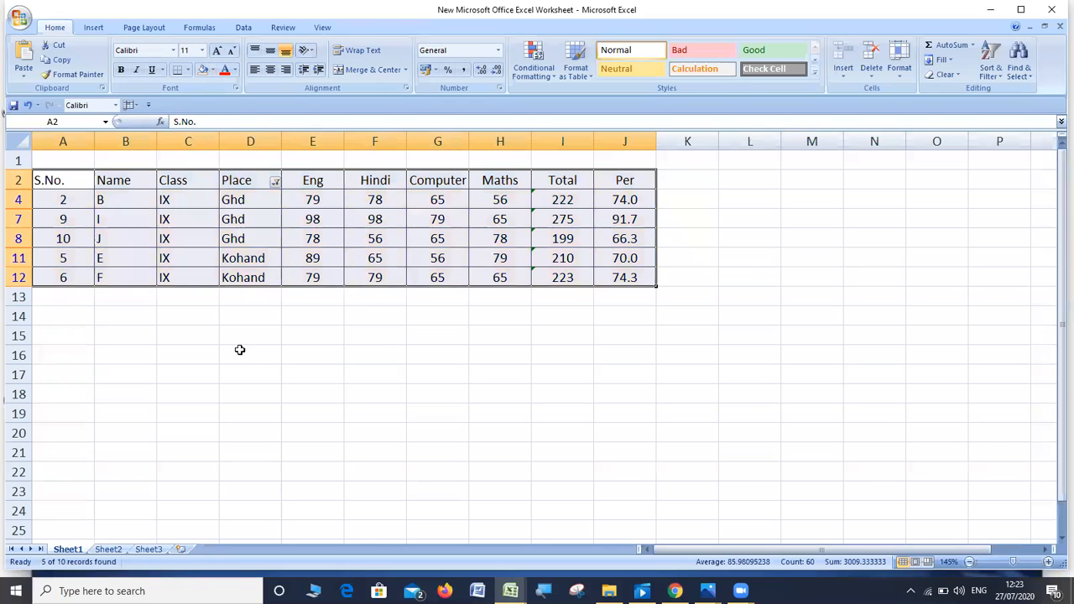
pyautogui.click(375, 374)
# Show all places again in the Place column's filter and turn the filter off.
pyautogui.click(250, 141)
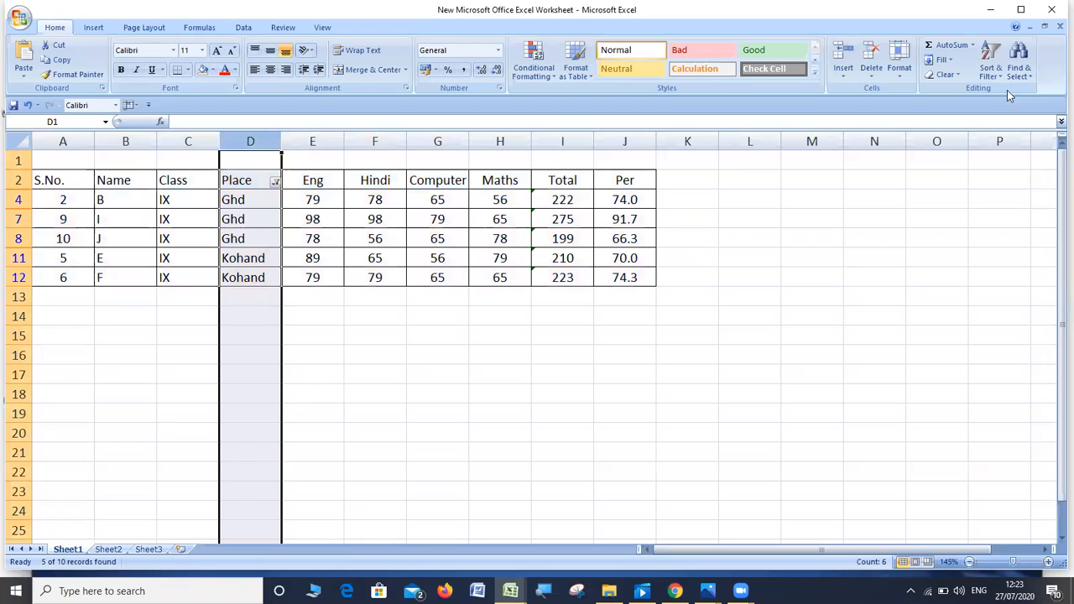
pyautogui.click(275, 181)
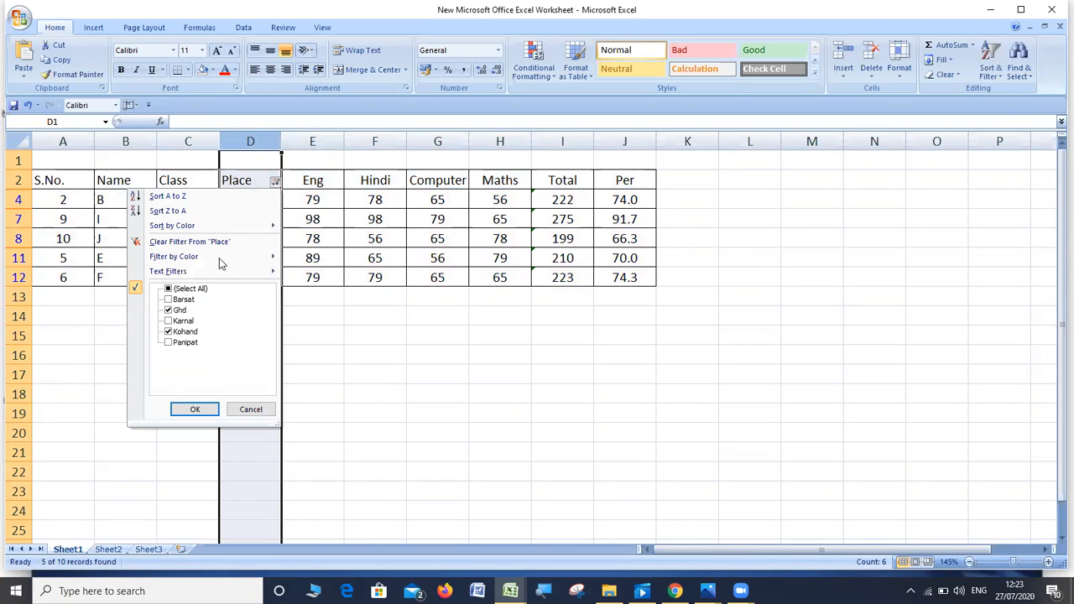
pyautogui.click(198, 291)
pyautogui.click(195, 409)
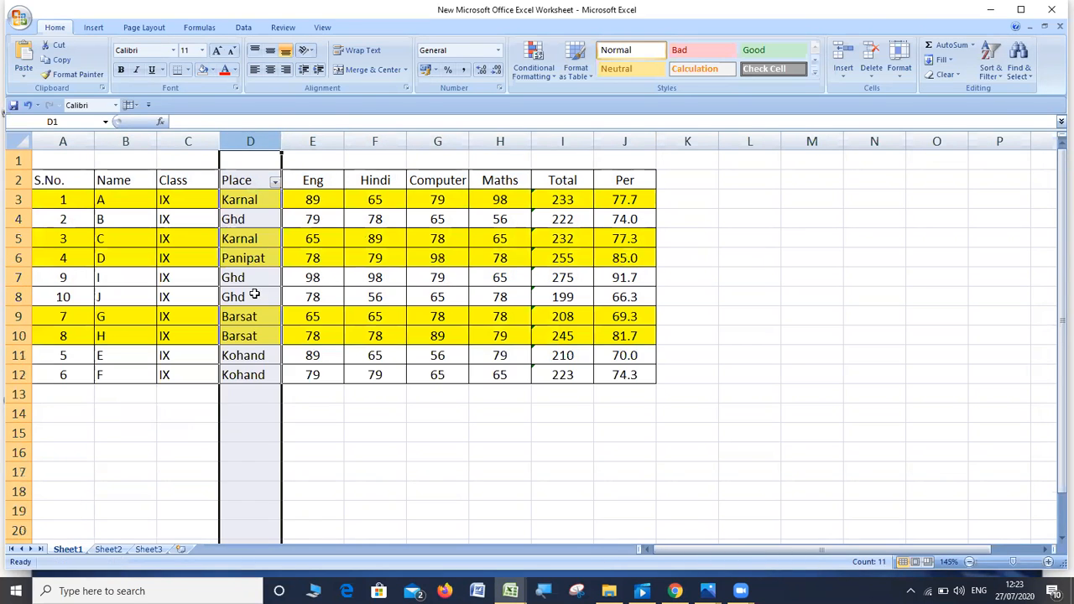
pyautogui.click(990, 74)
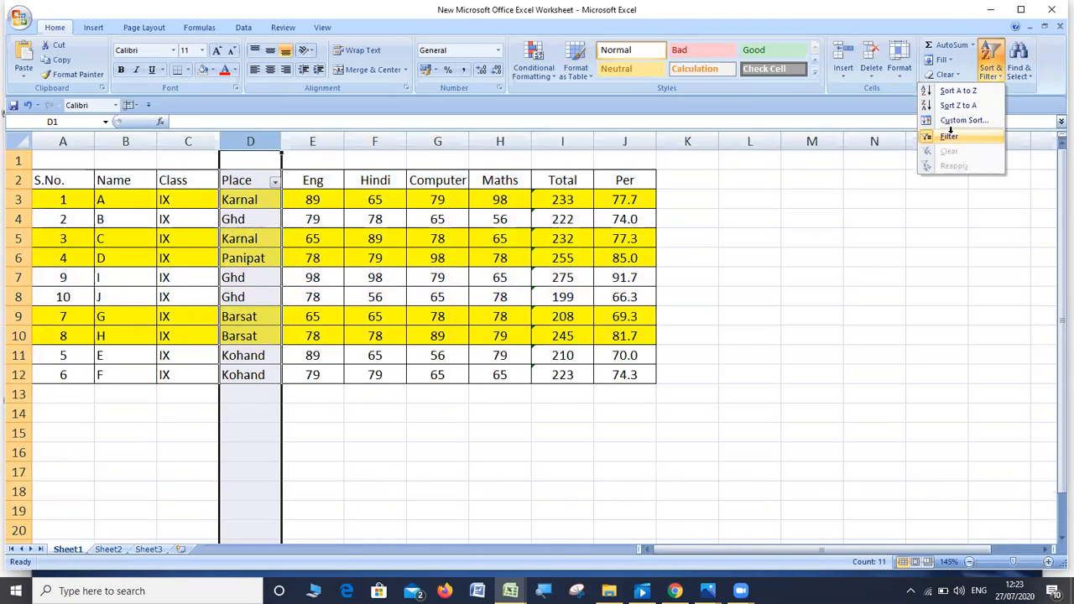
pyautogui.click(953, 137)
pyautogui.click(337, 432)
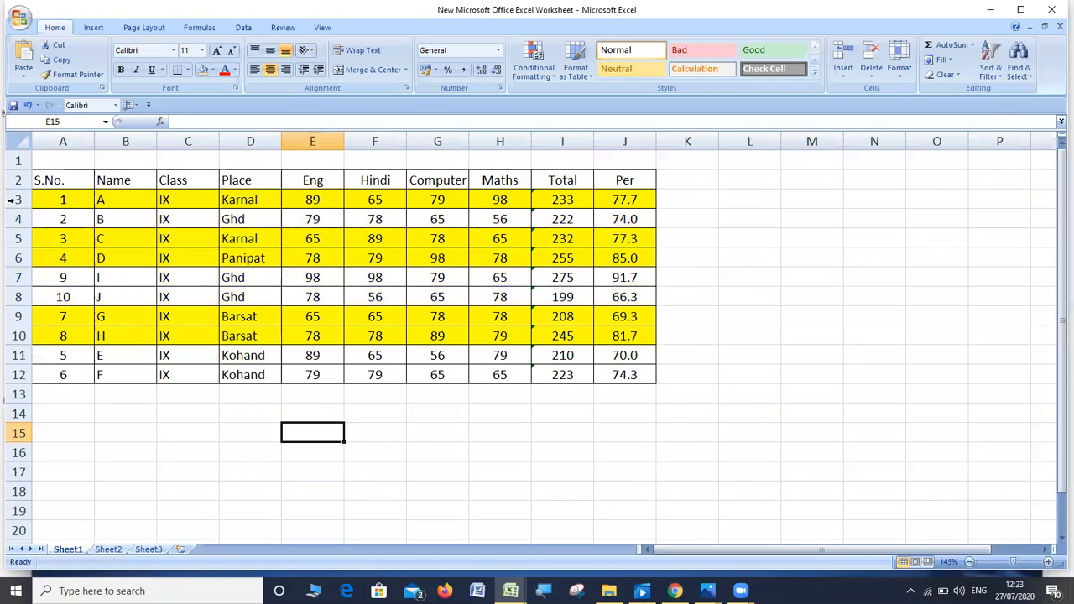
# Clear the yellow fill from rows 3 to 10 of the marks table.
pyautogui.moveTo(10, 199); pyautogui.dragTo(23, 238)
pyautogui.moveTo(34, 339); pyautogui.dragTo(34, 339)
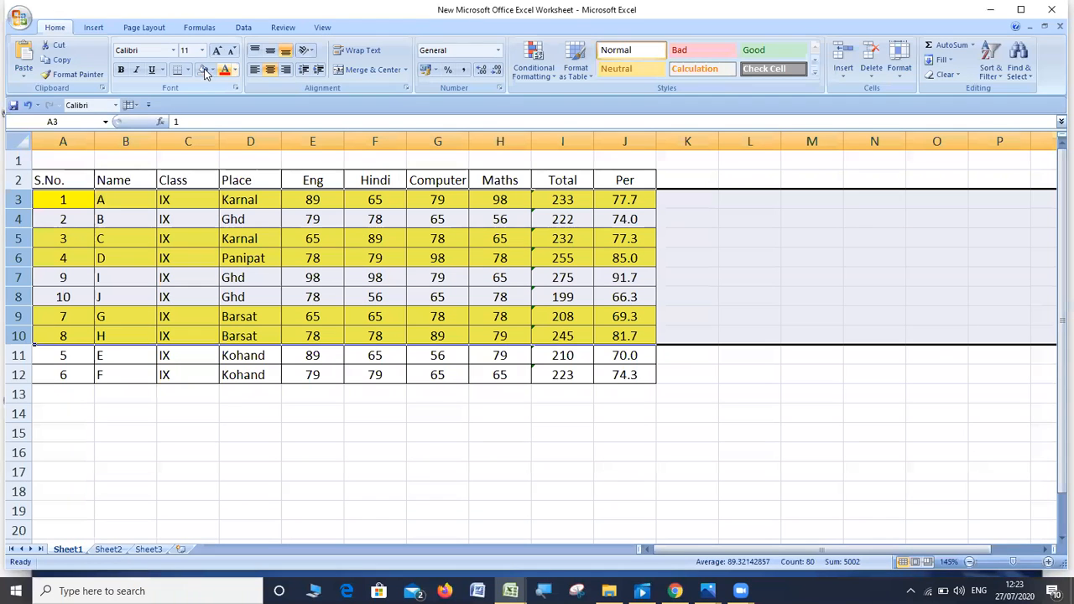
pyautogui.click(240, 401)
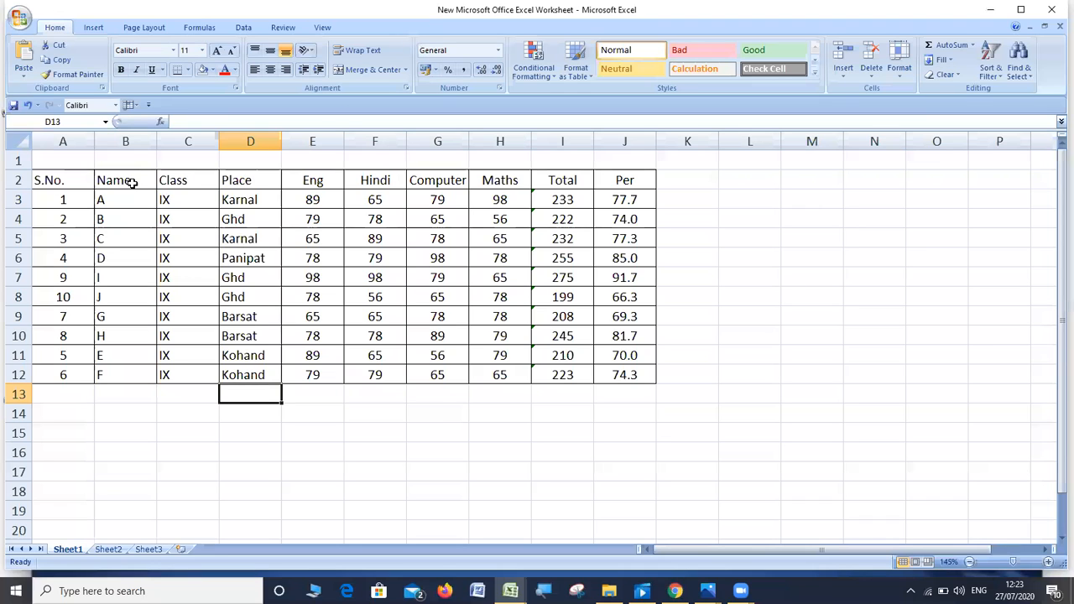
# Make the header row 2 bold and centre the headings from S.No. to Per.
pyautogui.click(19, 179)
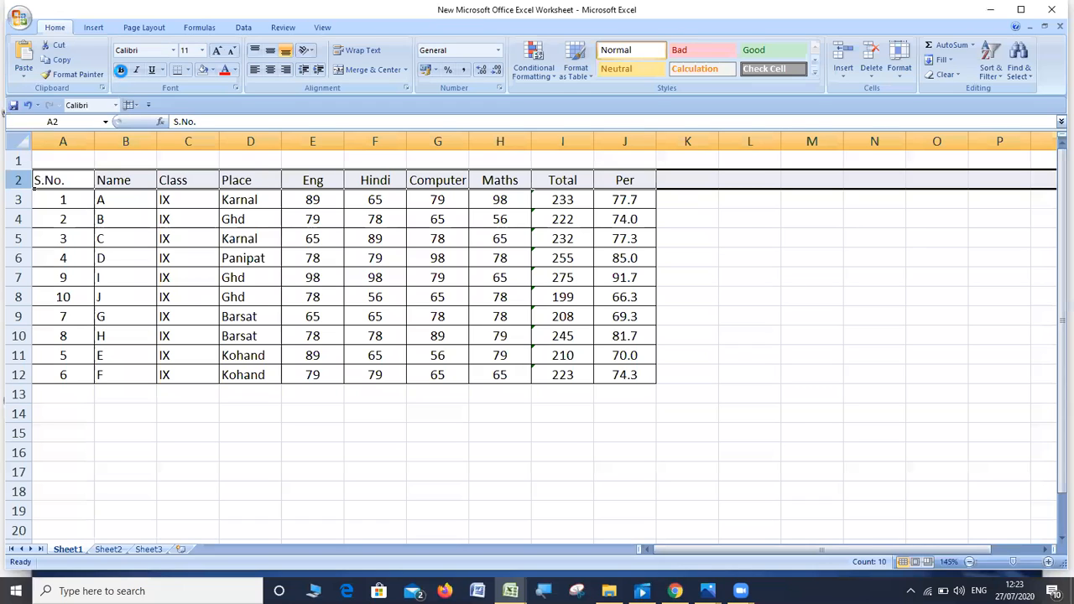
pyautogui.click(121, 71)
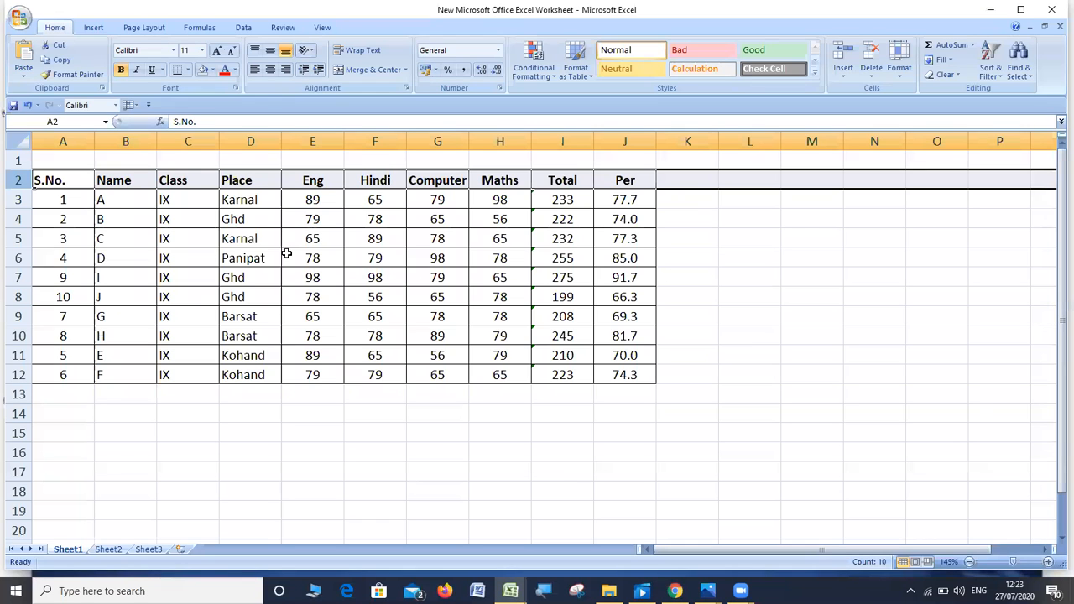
pyautogui.moveTo(40, 181); pyautogui.dragTo(620, 181)
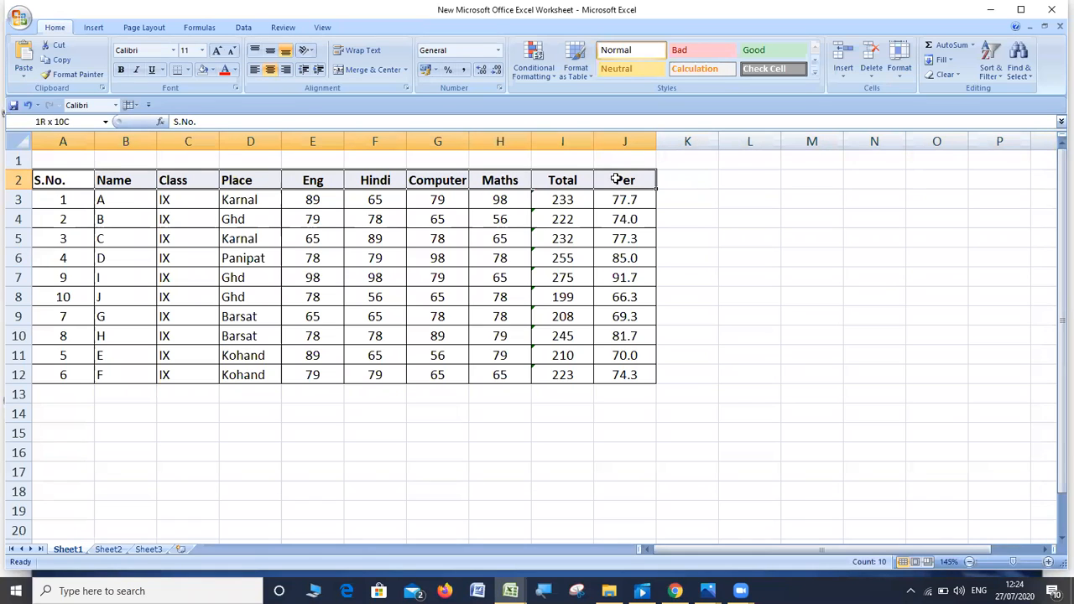
pyautogui.click(271, 71)
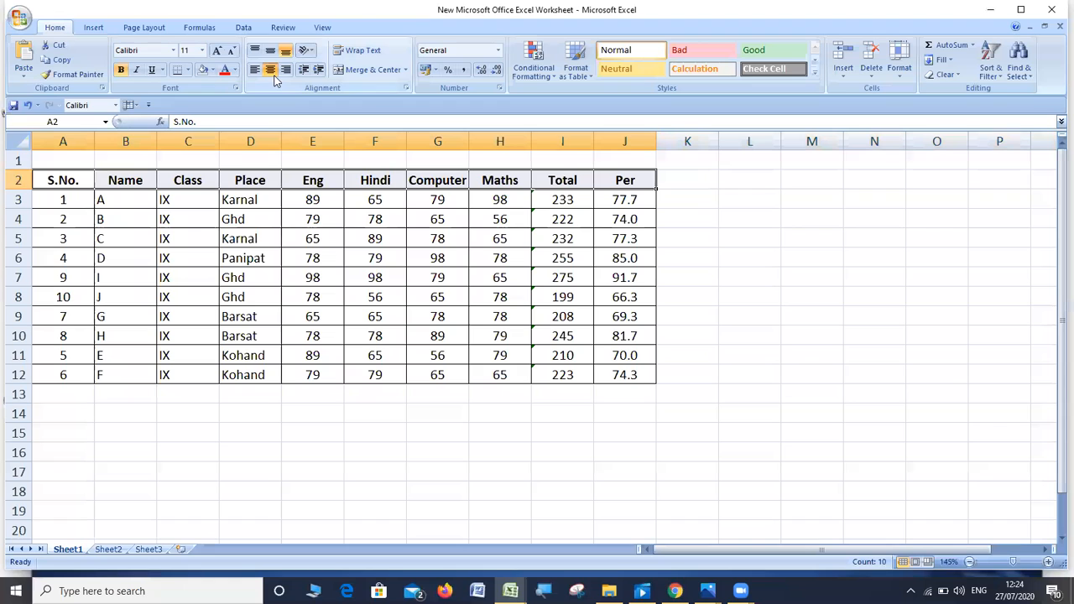
pyautogui.click(472, 240)
pyautogui.click(64, 179)
pyautogui.click(132, 184)
pyautogui.click(203, 182)
pyautogui.click(260, 184)
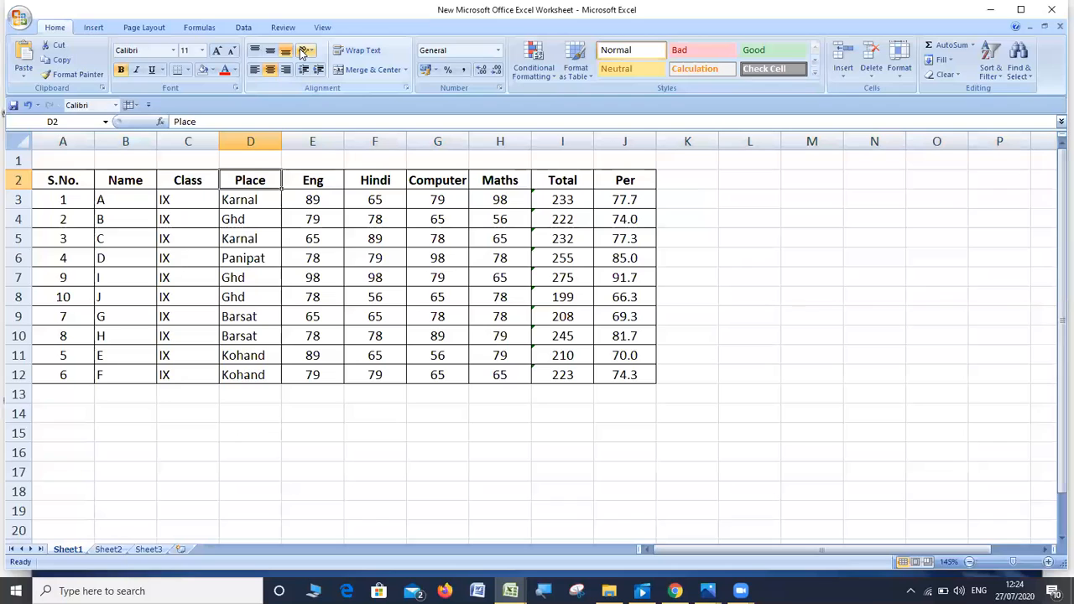
# Set the font colour of the headings in A2:J2 to red.
pyautogui.moveTo(53, 178); pyautogui.dragTo(620, 181)
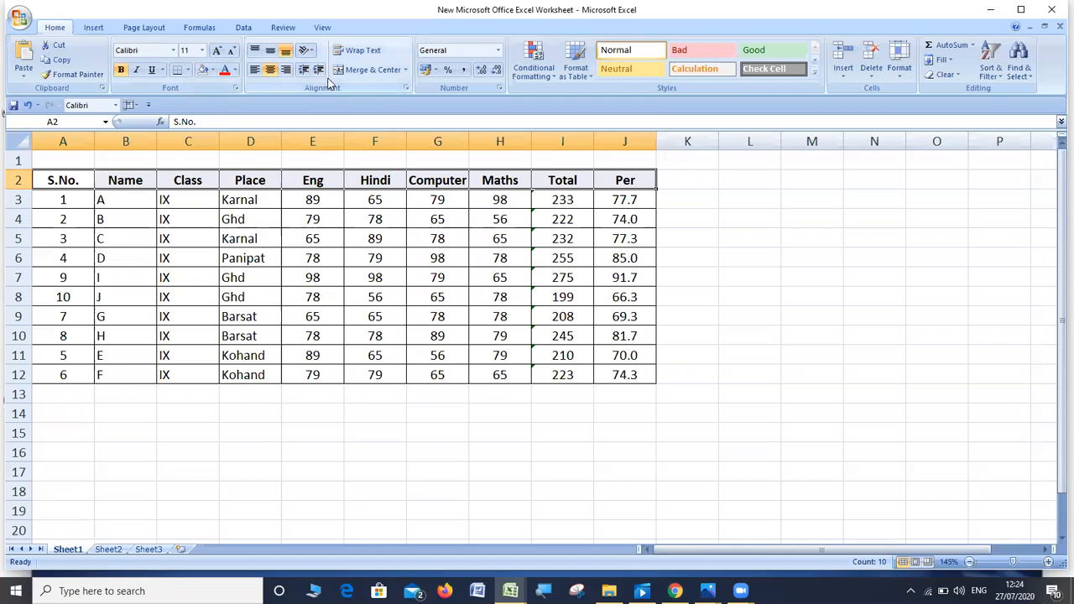
pyautogui.click(235, 69)
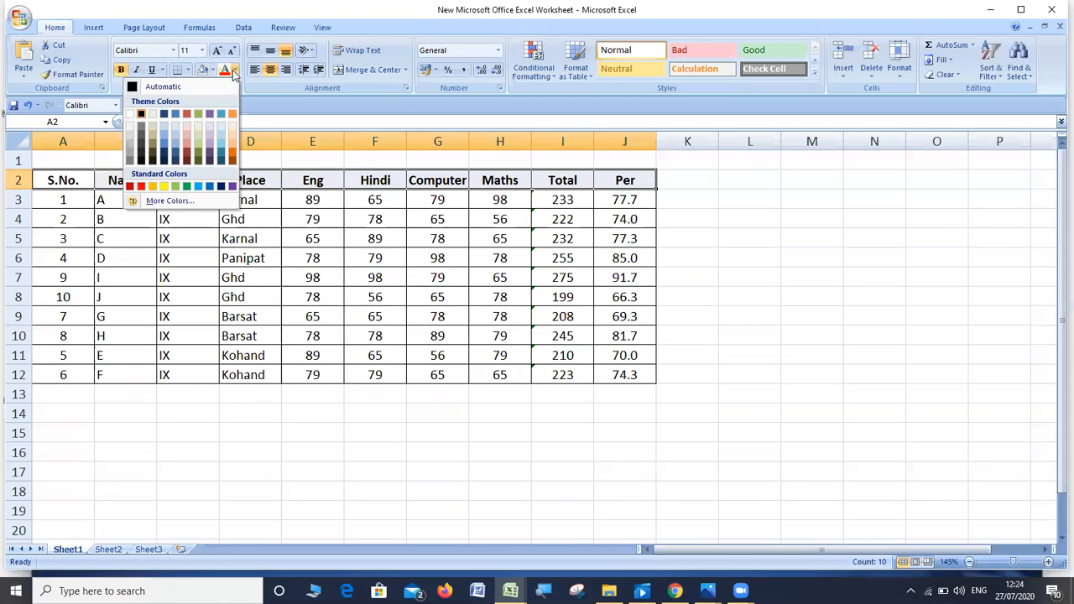
pyautogui.click(141, 186)
pyautogui.click(679, 284)
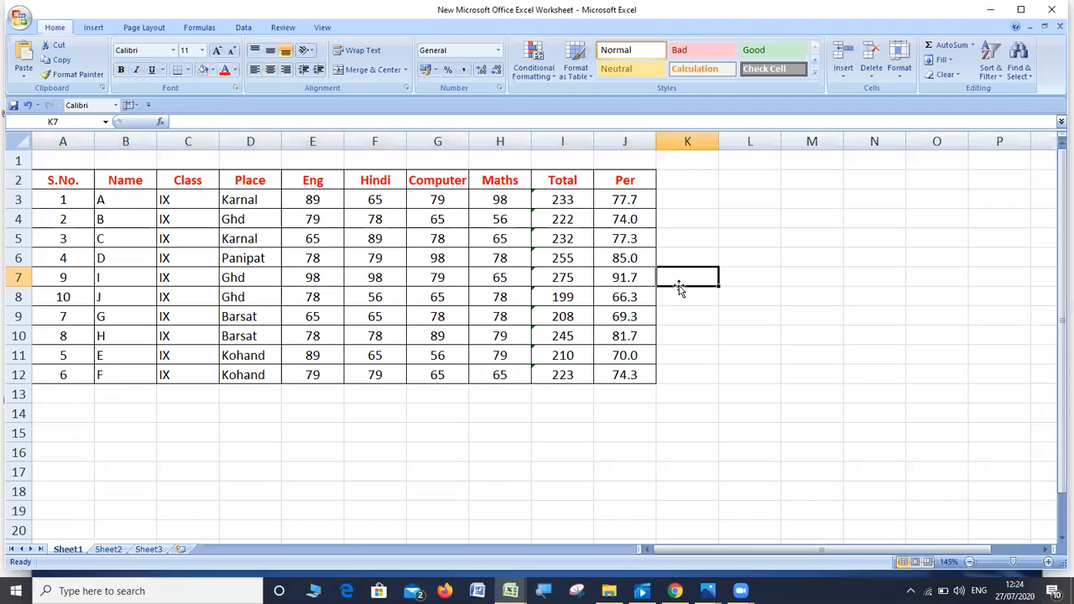
# Set the font colour of the student records in A3:J12 to dark blue.
pyautogui.moveTo(65, 201); pyautogui.dragTo(234, 233)
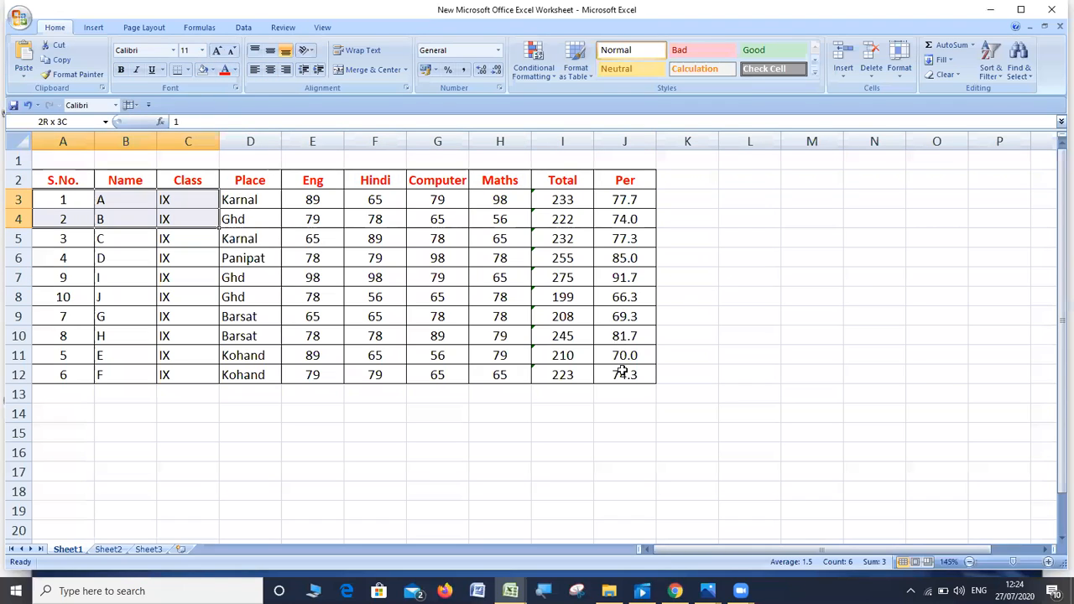
pyautogui.click(236, 70)
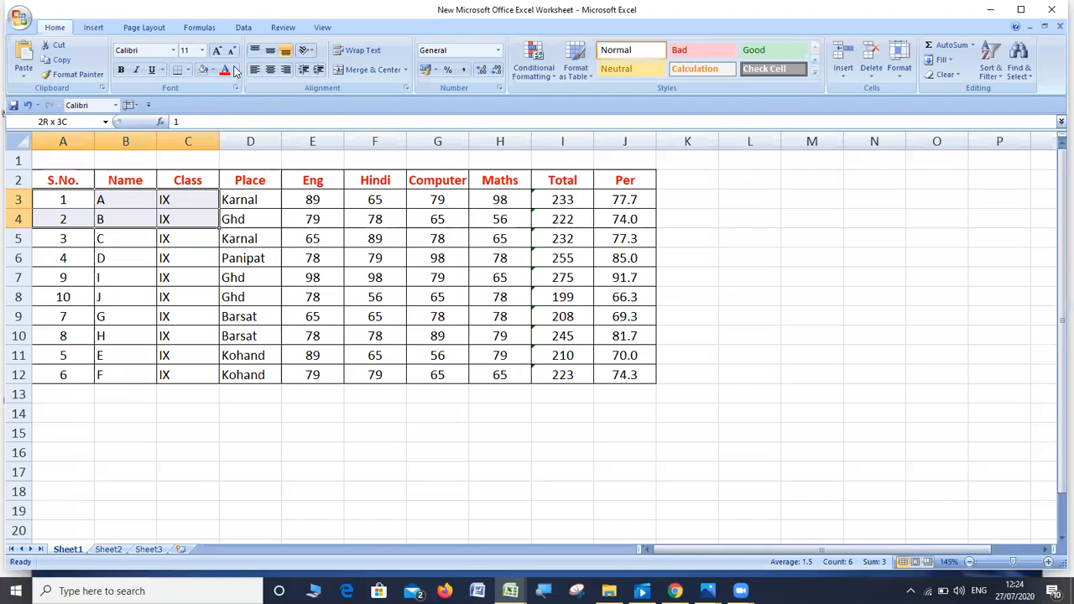
pyautogui.click(221, 186)
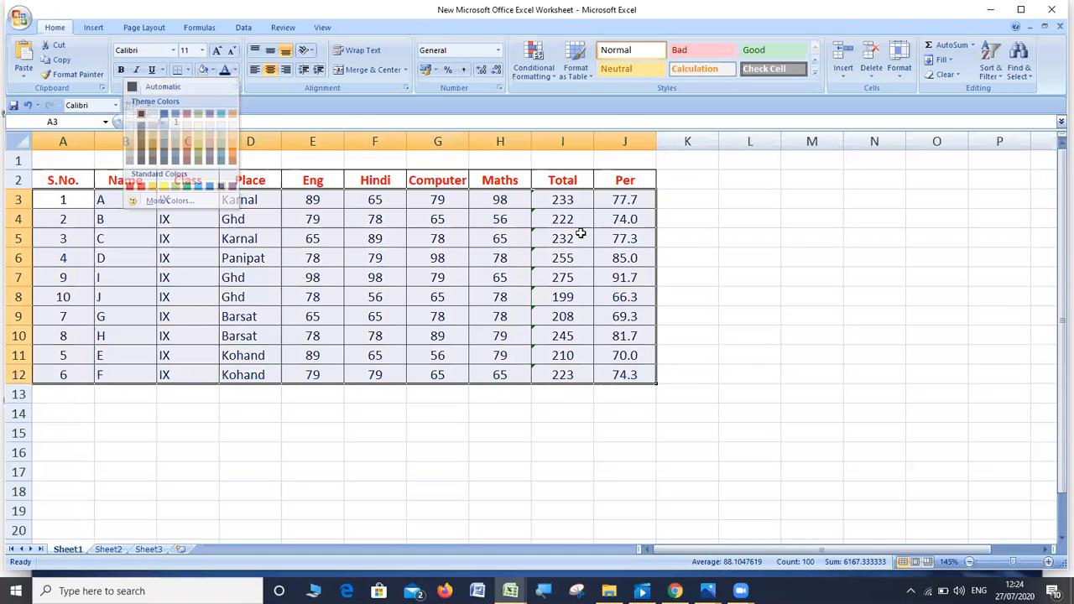
# Make the student records in A3:J12 bold and centre them horizontally in their cells.
pyautogui.click(121, 71)
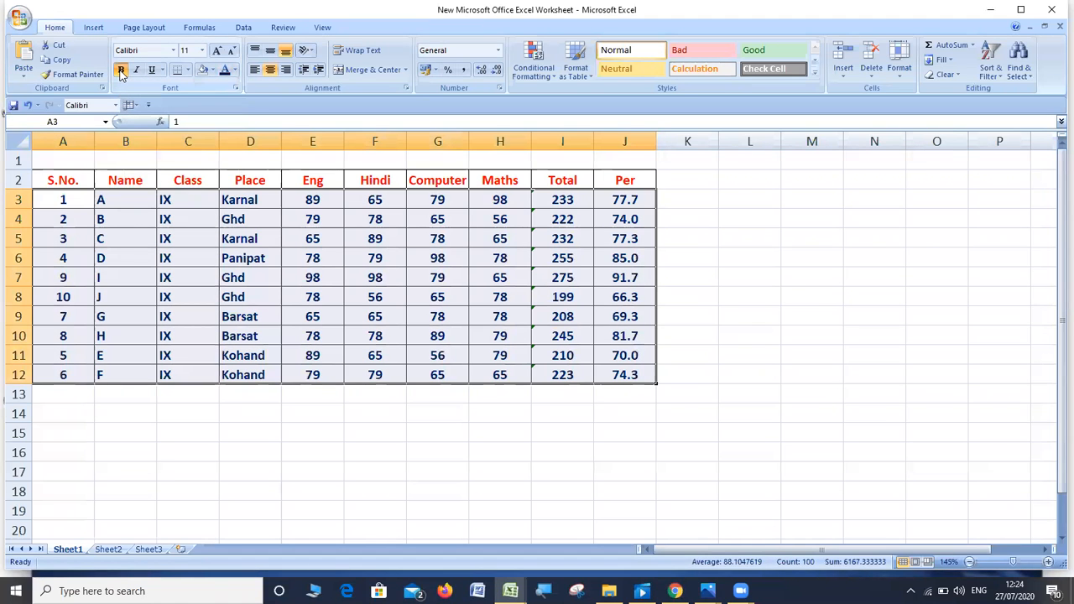
pyautogui.click(270, 70)
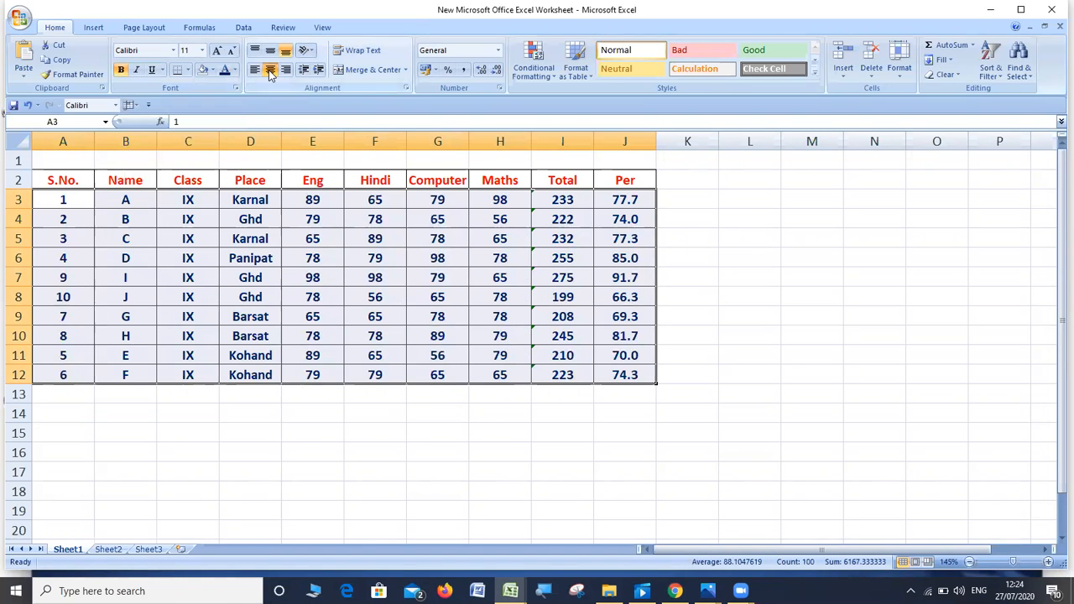
pyautogui.click(242, 278)
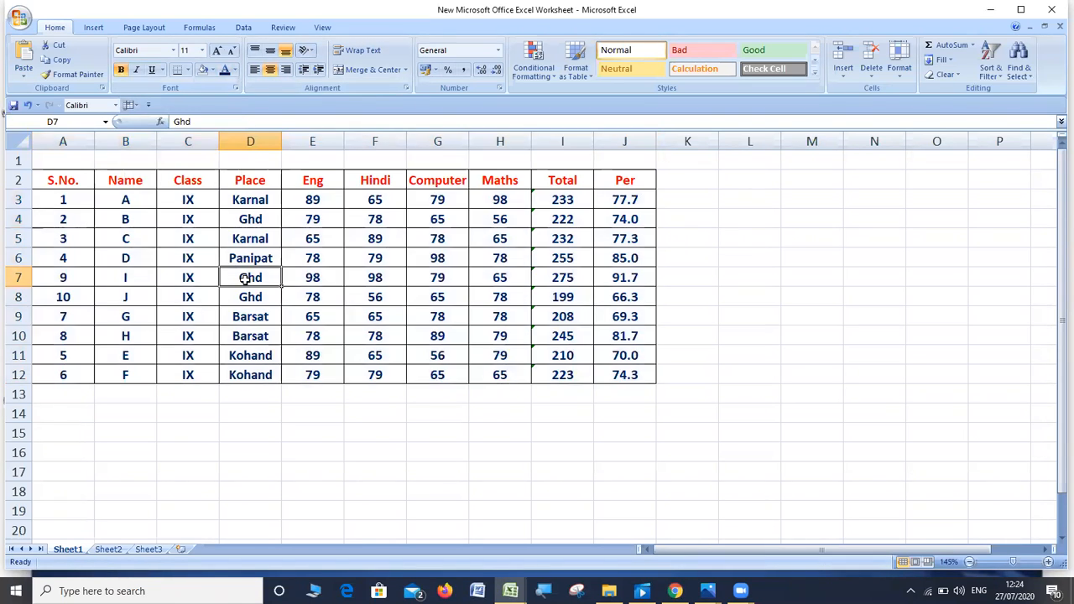
# Left-align the whole Place column D.
pyautogui.click(251, 139)
pyautogui.click(255, 70)
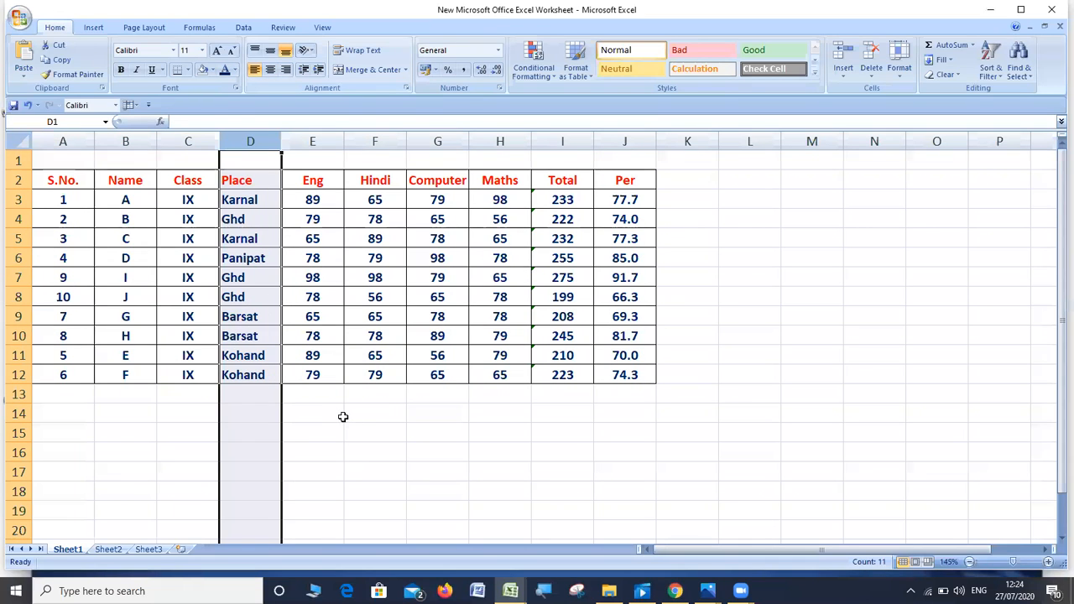
pyautogui.press('Down')
pyautogui.press('Down')
pyautogui.press('Down')
pyautogui.press('Down')
pyautogui.press('Down')
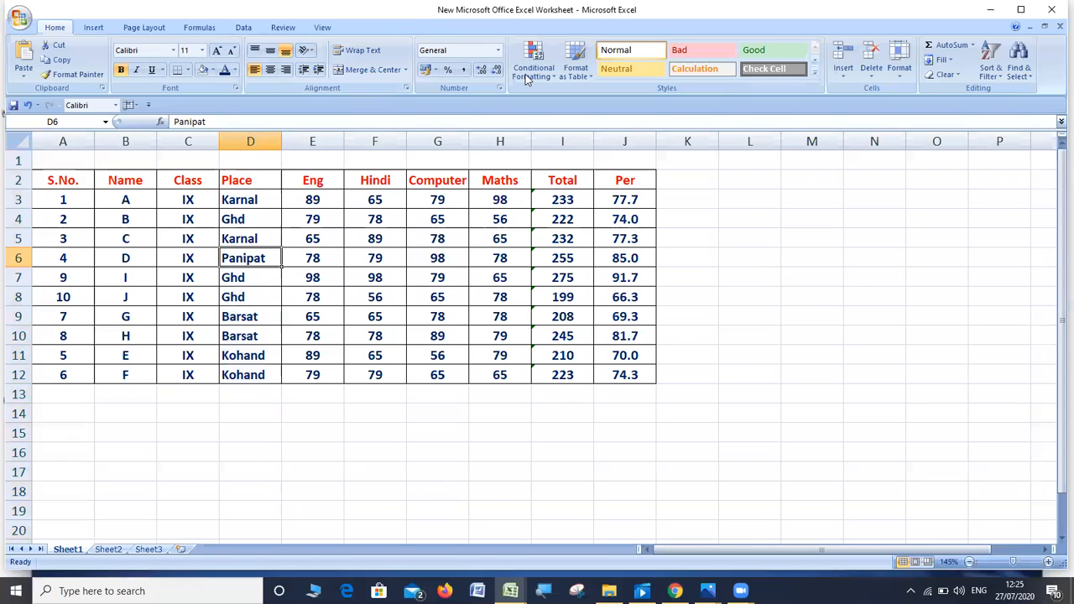
# Try middle vertical alignment on the Place column cells D2:D12.
pyautogui.moveTo(251, 182); pyautogui.dragTo(257, 372)
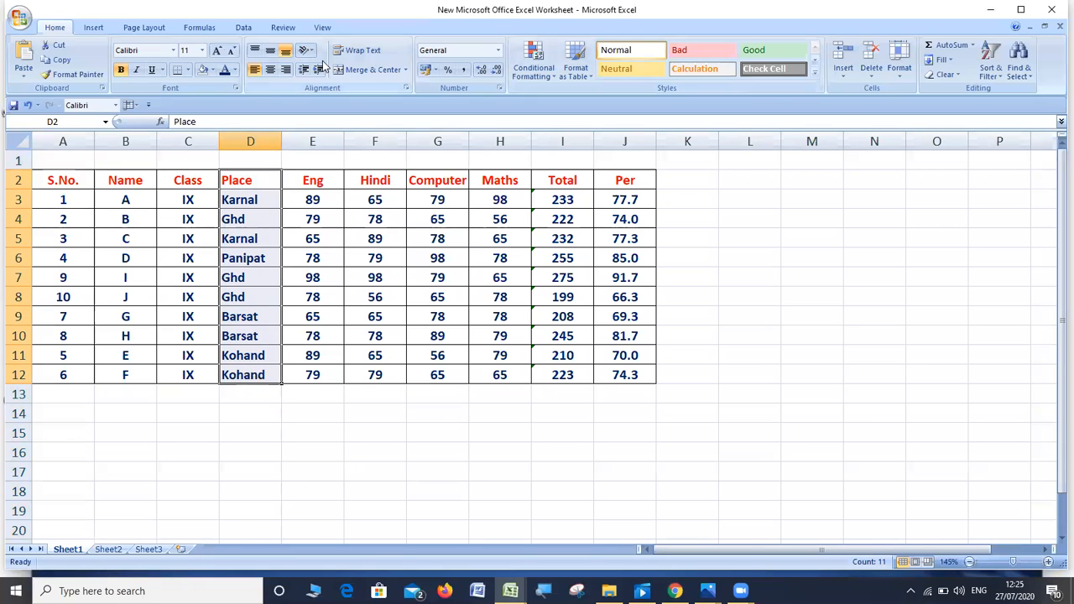
pyautogui.click(270, 53)
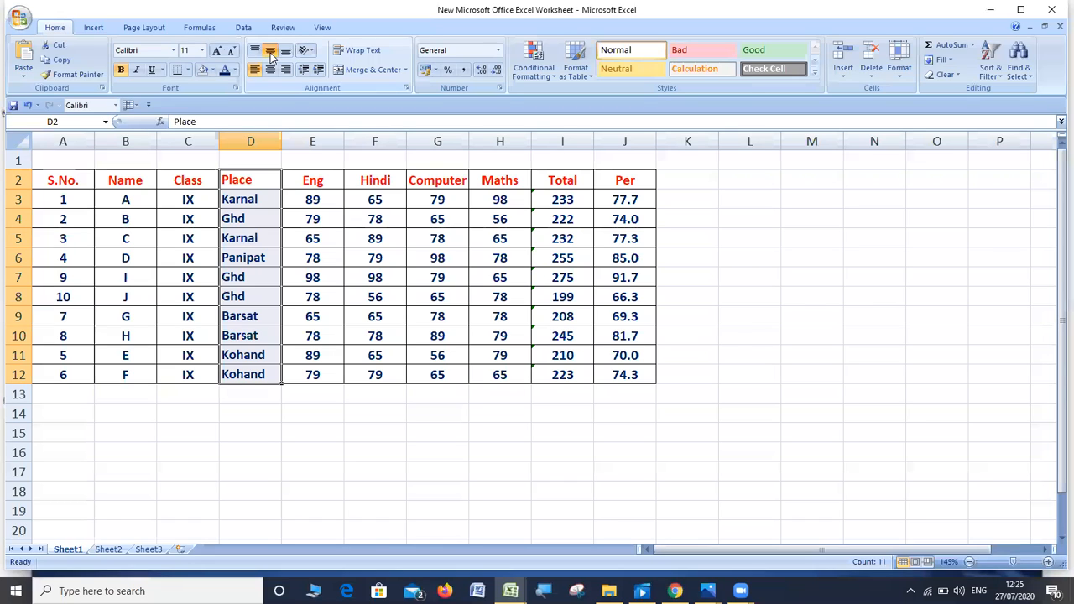
pyautogui.click(270, 56)
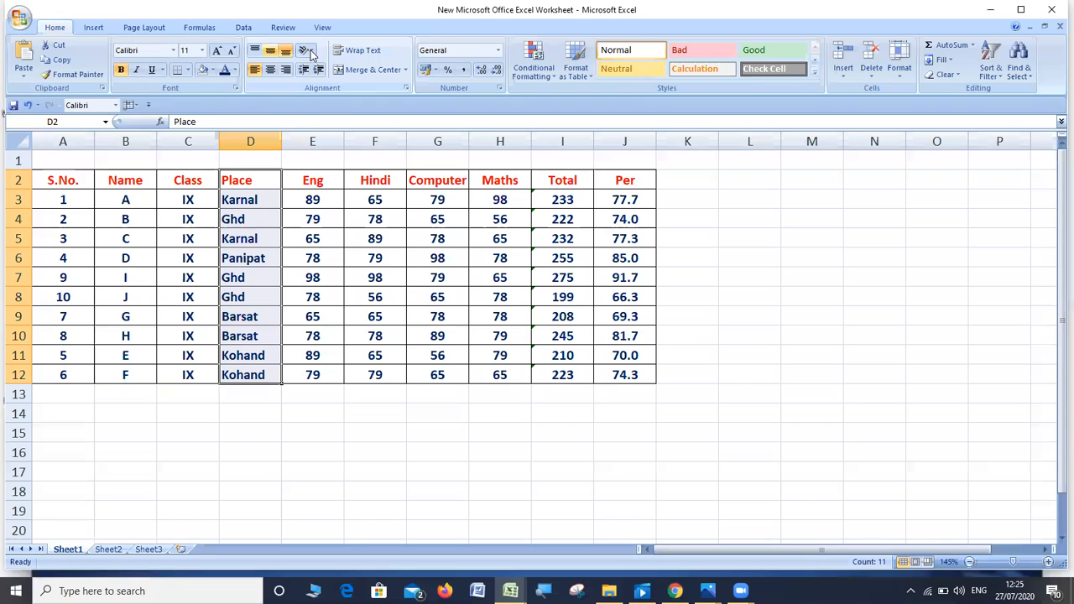
# Try the Angle Clockwise and Vertical Text orientations on the Place column cells D2:D12.
pyautogui.click(308, 52)
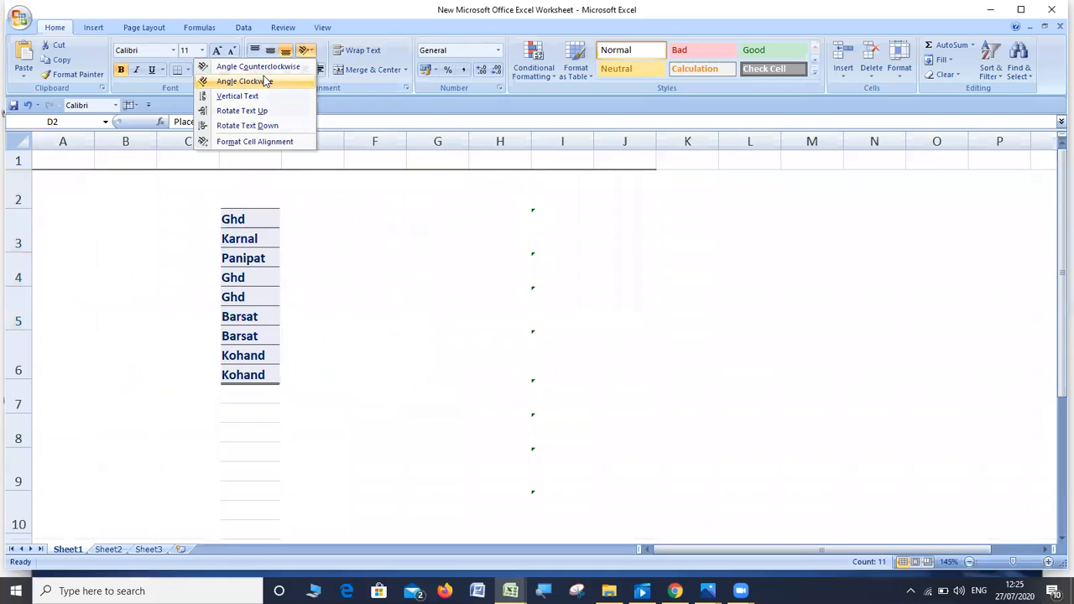
pyautogui.click(251, 80)
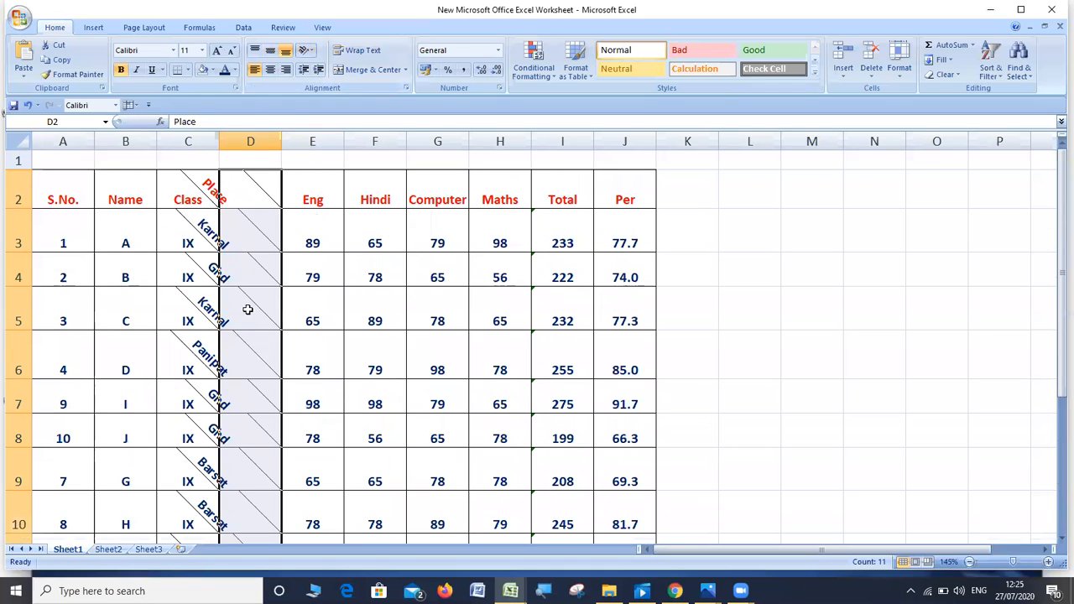
pyautogui.click(308, 52)
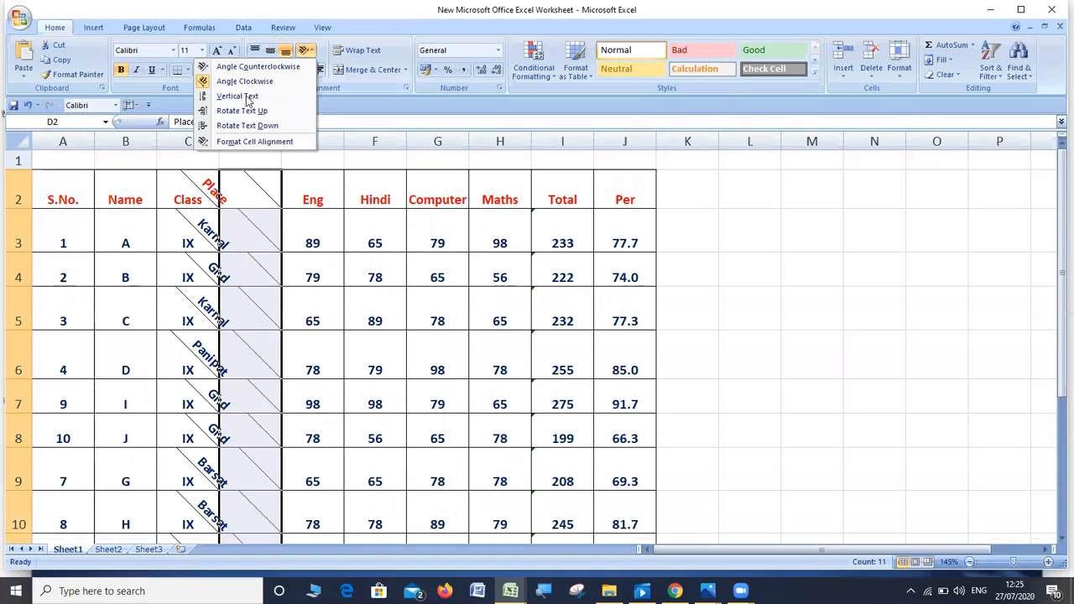
pyautogui.click(238, 96)
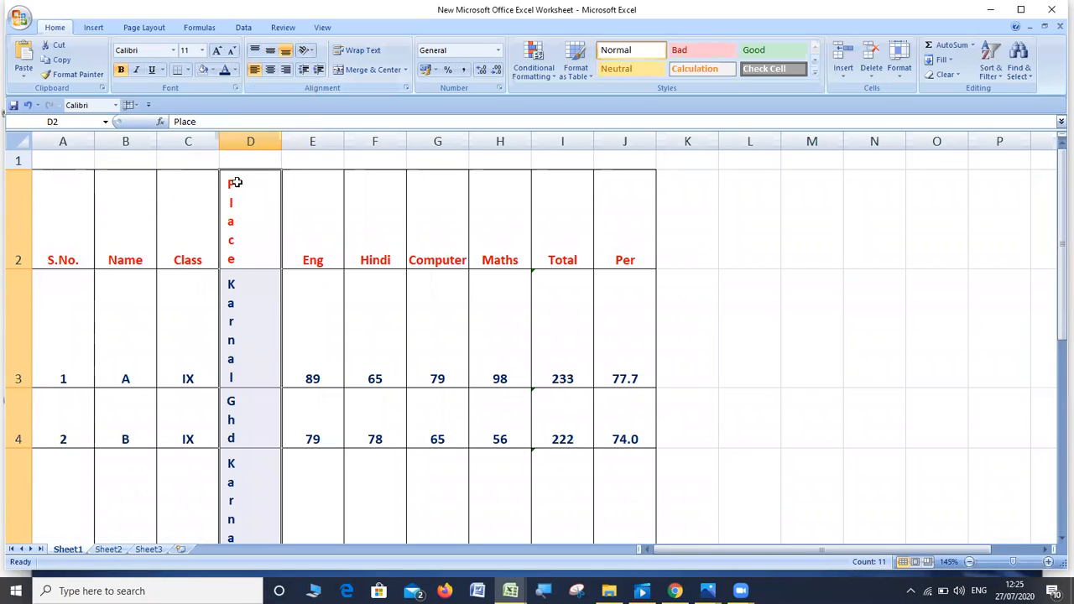
# Try the Rotate Text Up and Rotate Text Down orientations on the Place column cells D2:D12.
pyautogui.click(308, 51)
pyautogui.click(312, 52)
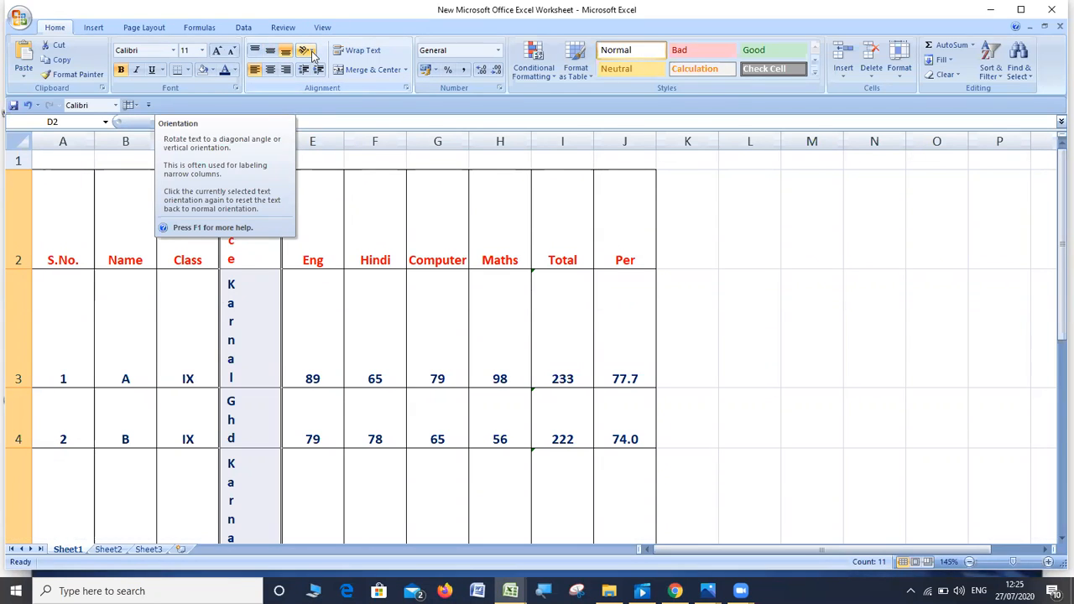
pyautogui.click(313, 54)
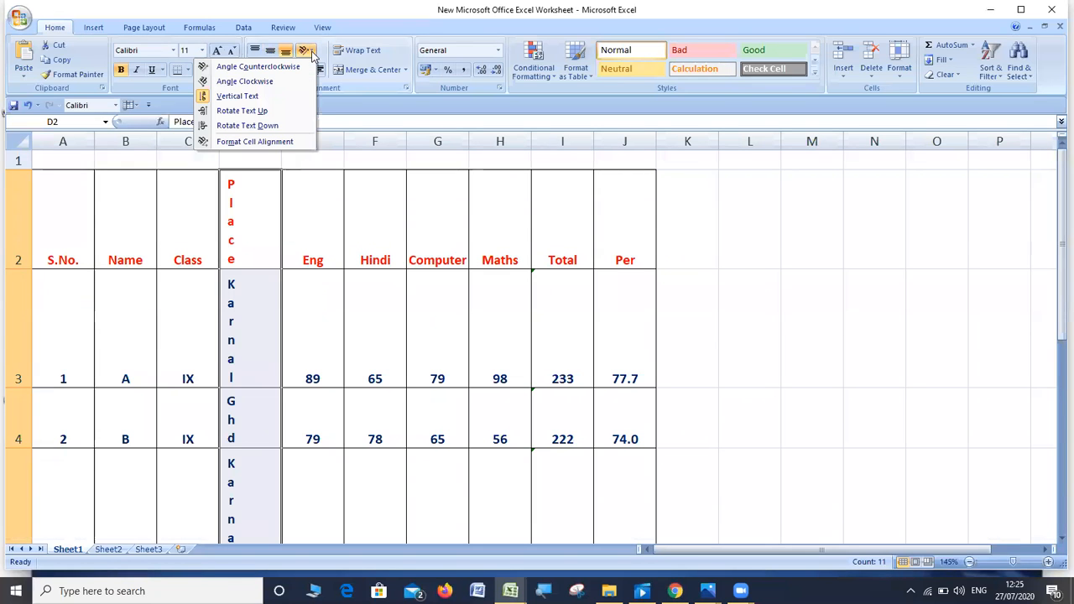
pyautogui.click(247, 113)
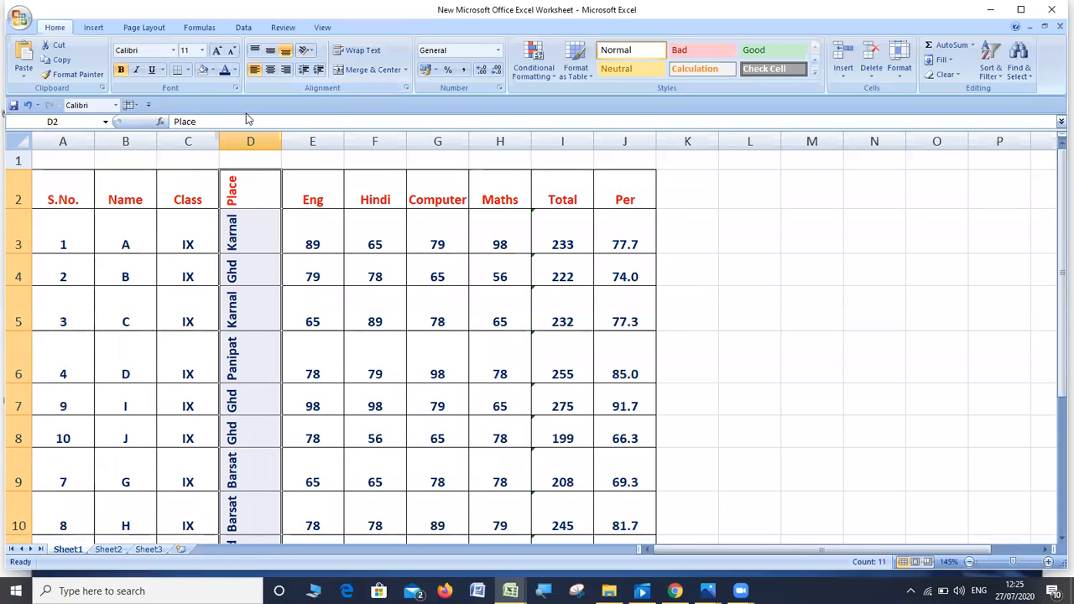
pyautogui.click(312, 54)
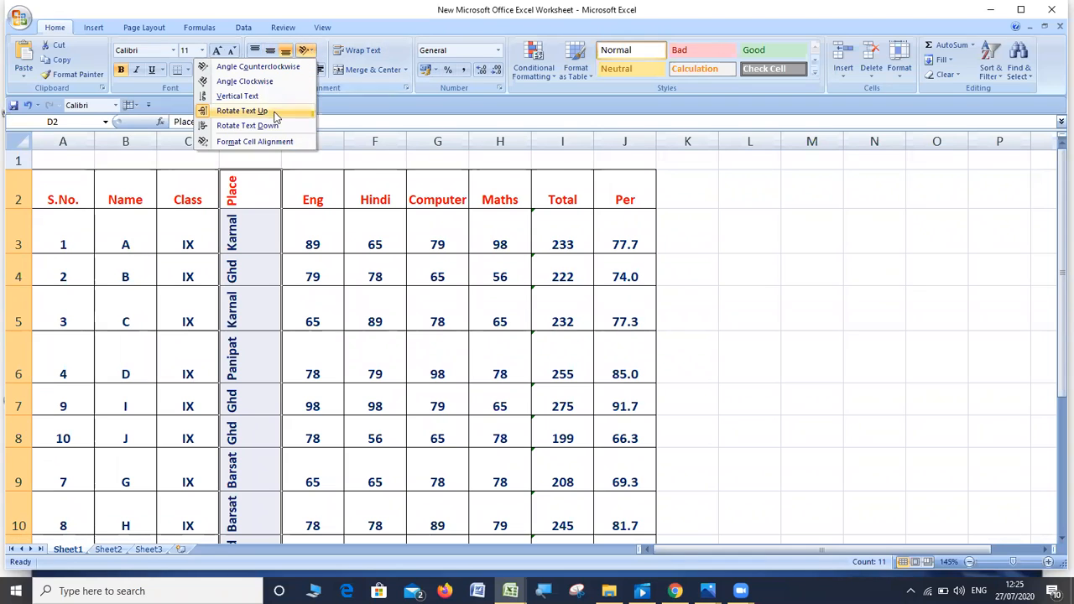
pyautogui.click(256, 125)
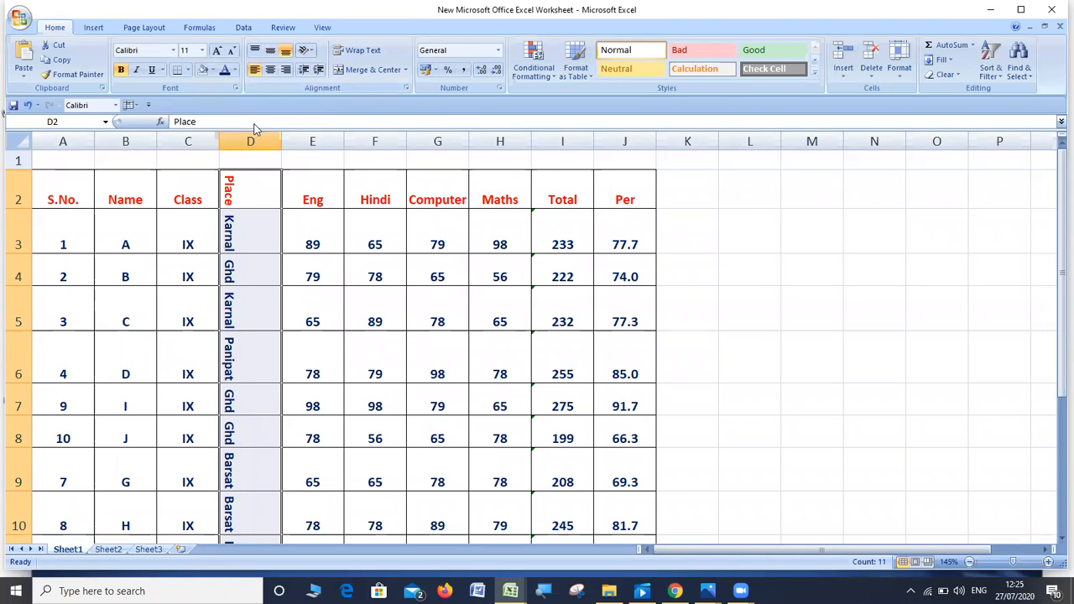
# Try the Angle Counterclockwise orientation on the Place cells D2:D12, and undo the orientation changes to restore horizontal text.
pyautogui.click(312, 54)
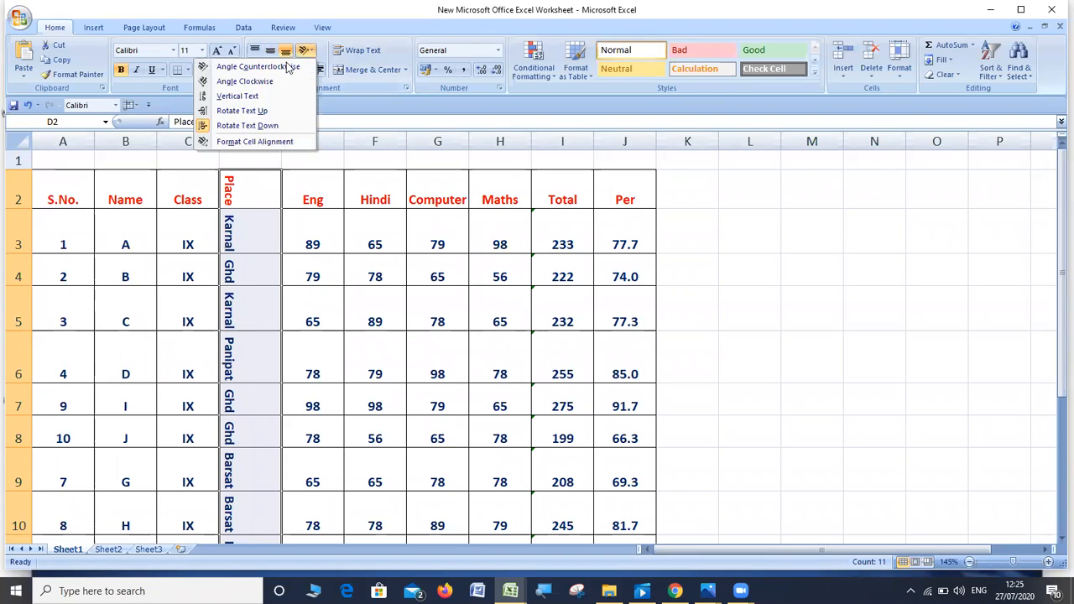
pyautogui.click(312, 53)
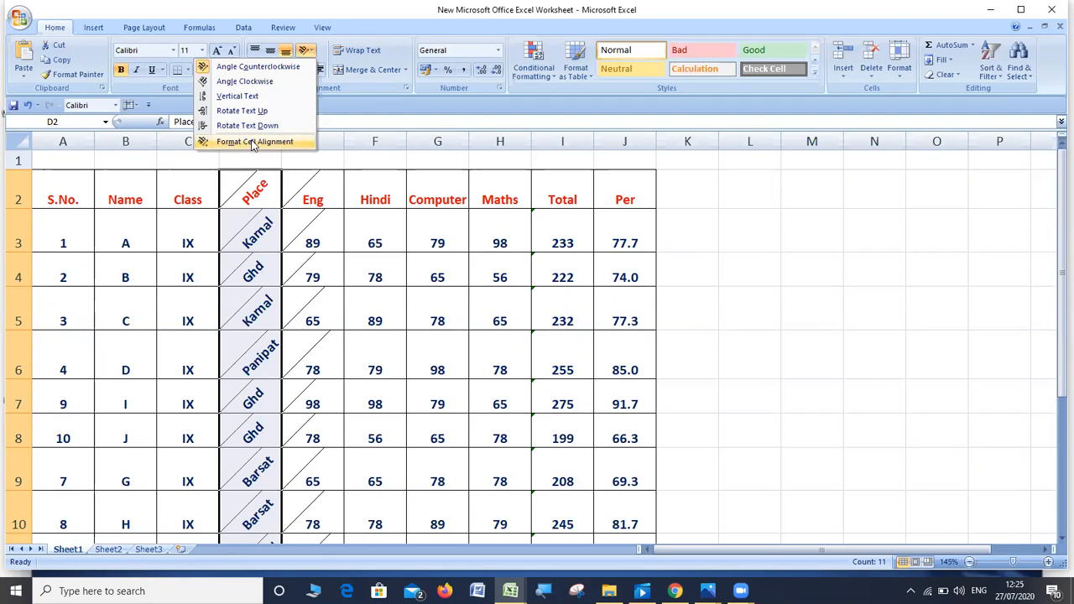
pyautogui.click(406, 28)
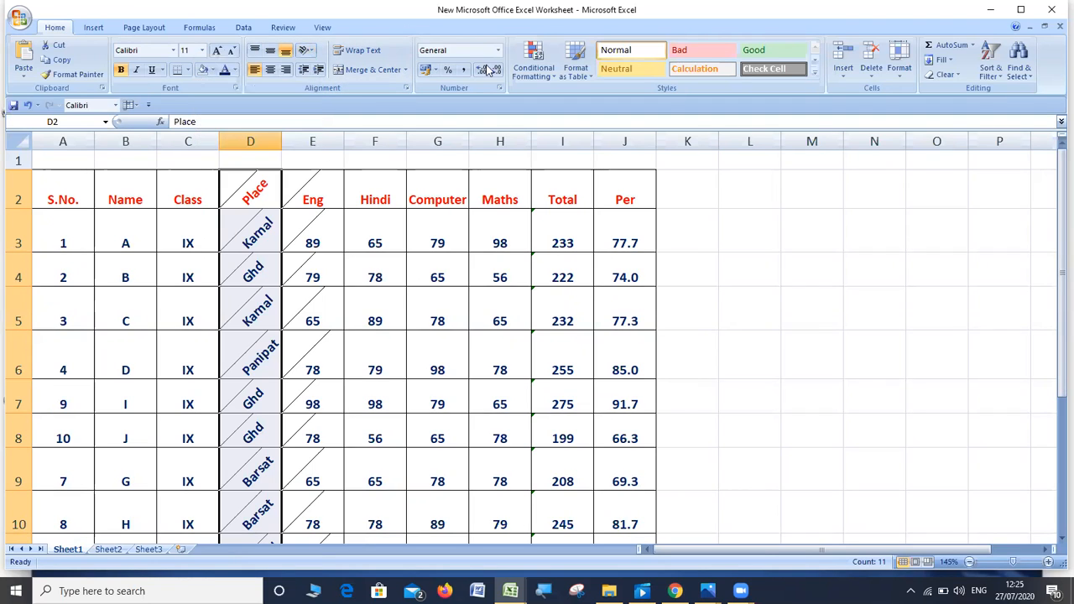
pyautogui.click(616, 47)
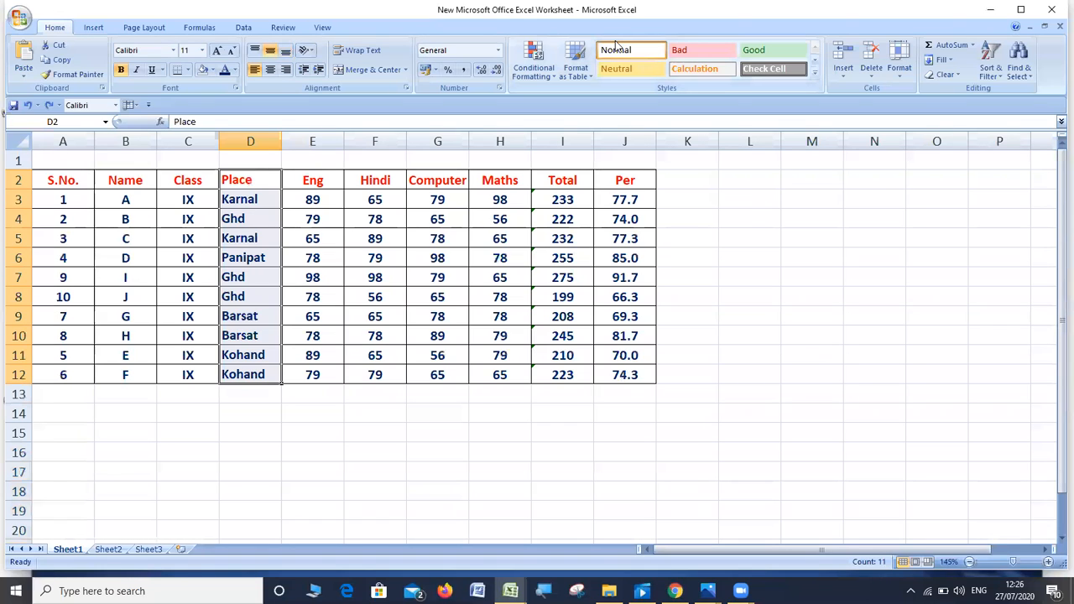
# Fill the Place column cells D2:D12 with yellow.
pyautogui.click(257, 177)
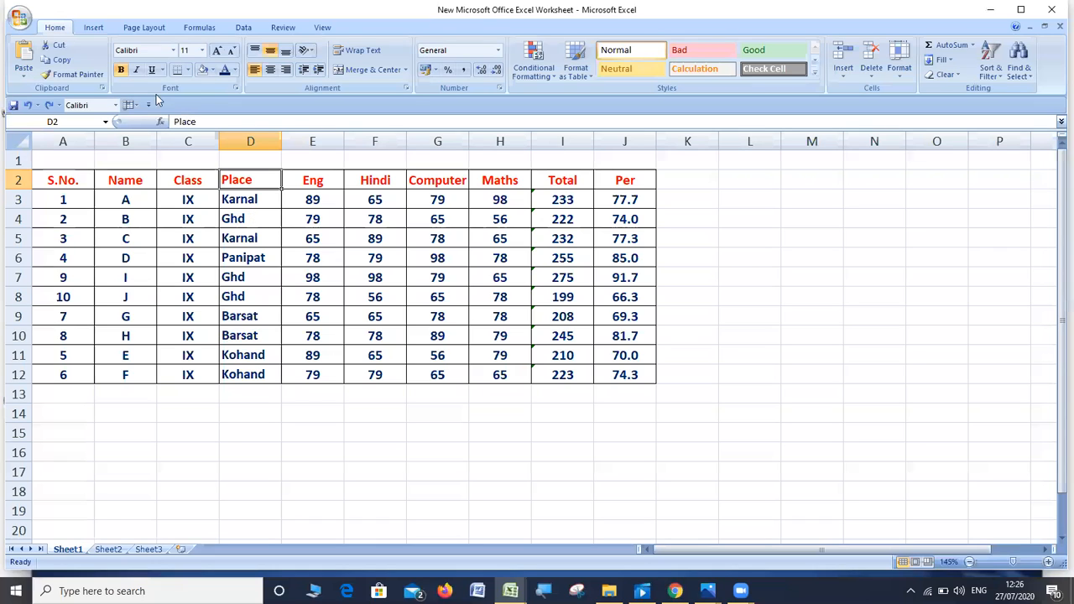
pyautogui.hotkey('ctrl', 'shift', 'Down')
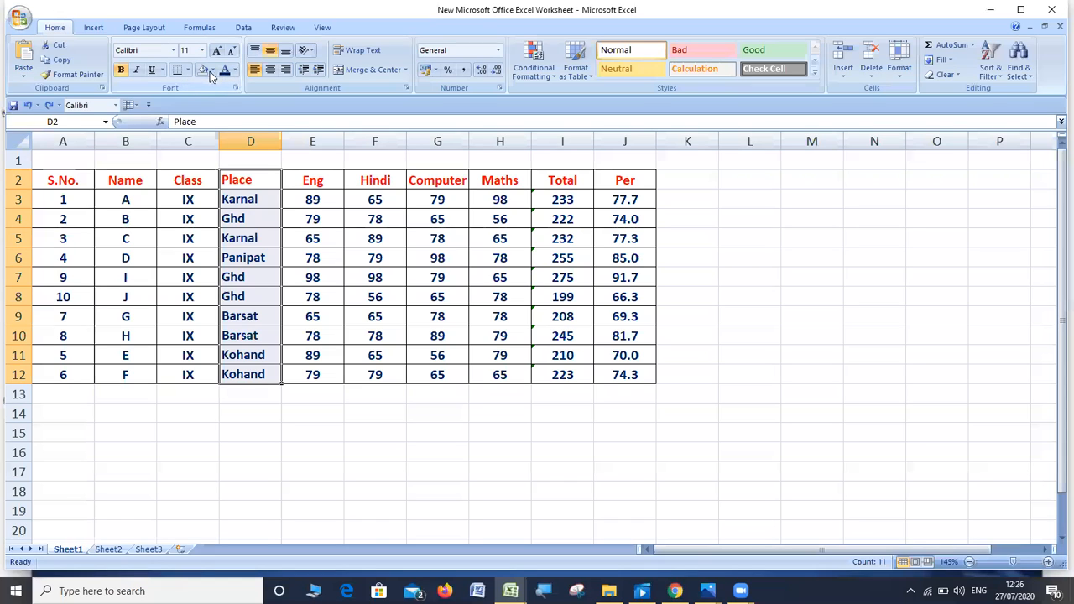
pyautogui.click(211, 70)
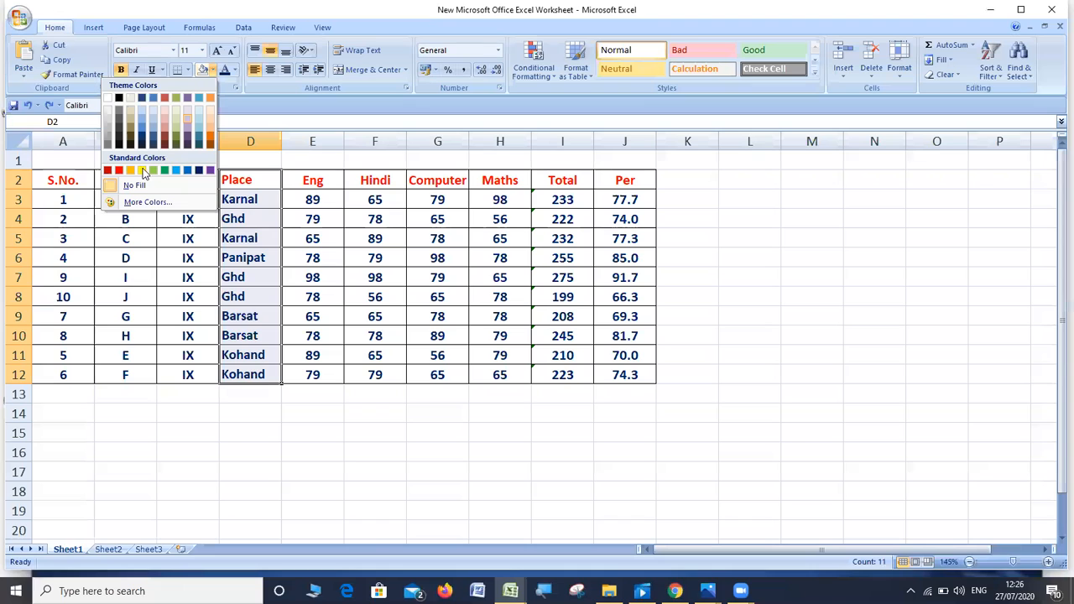
pyautogui.click(289, 472)
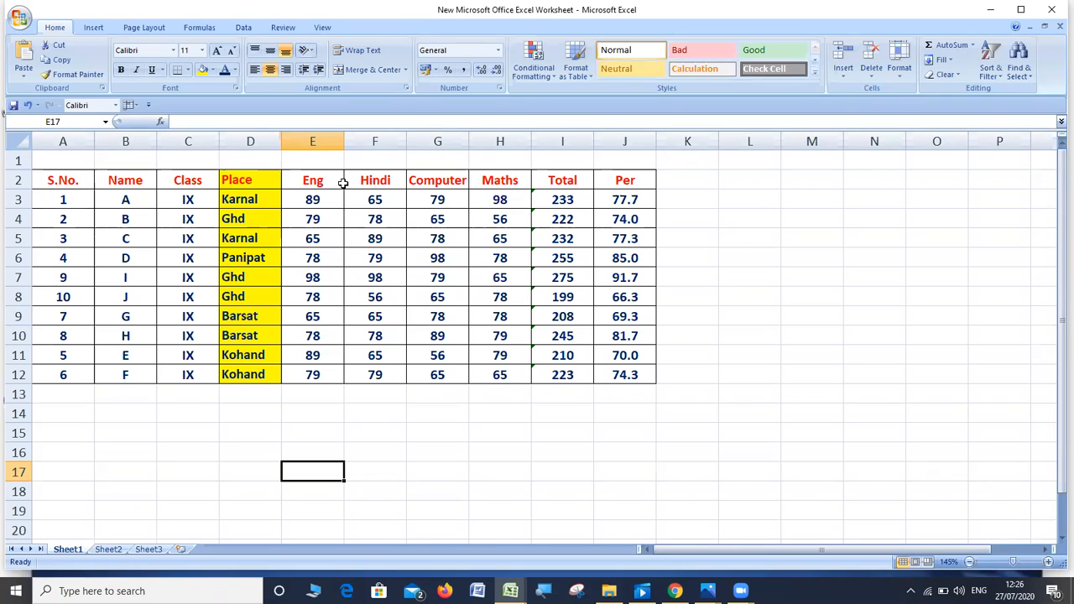
pyautogui.moveTo(335, 203); pyautogui.dragTo(500, 299)
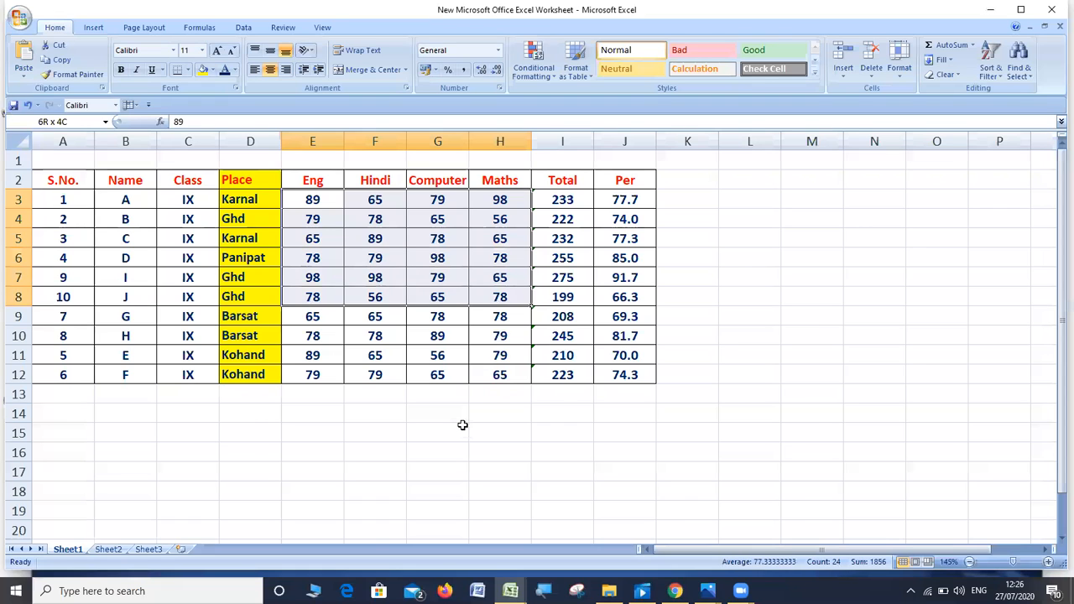
pyautogui.hotkey('ctrl', 'shift', 'Down')
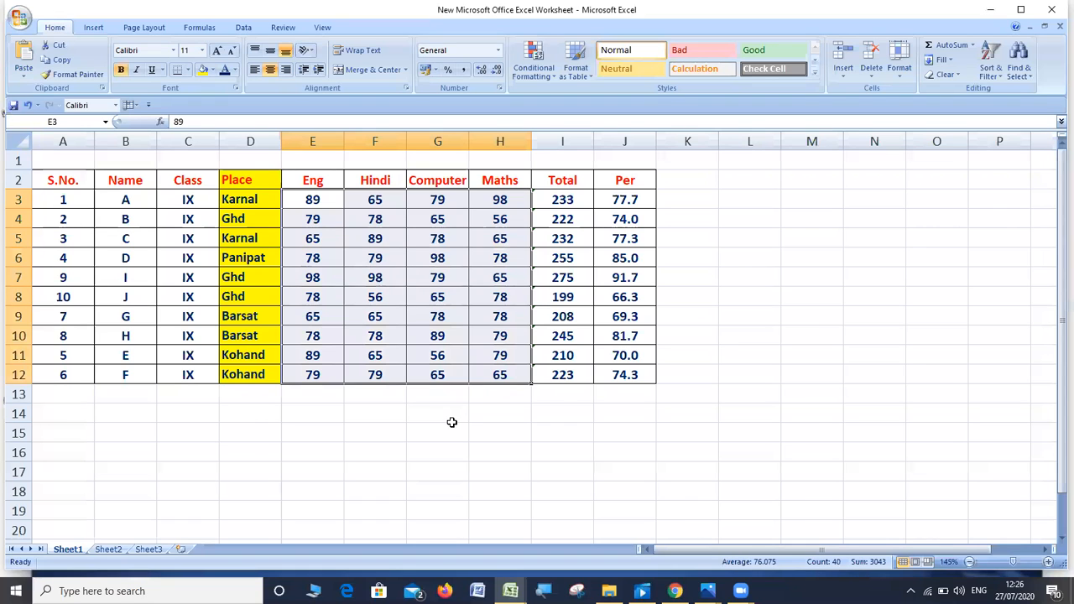
pyautogui.rightClick(451, 261)
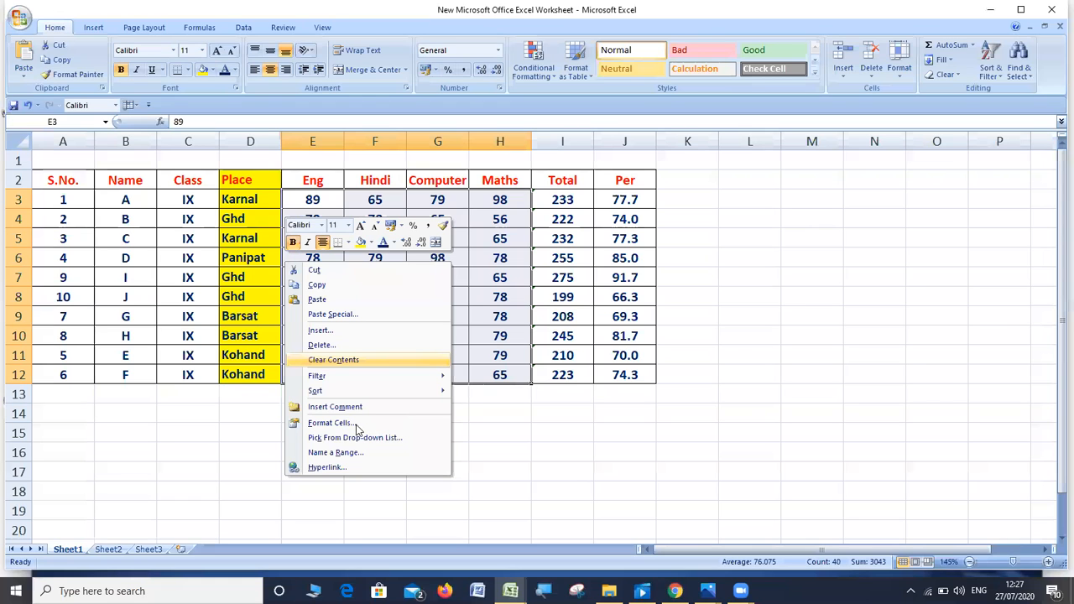
pyautogui.press('Escape')
pyautogui.click(347, 254)
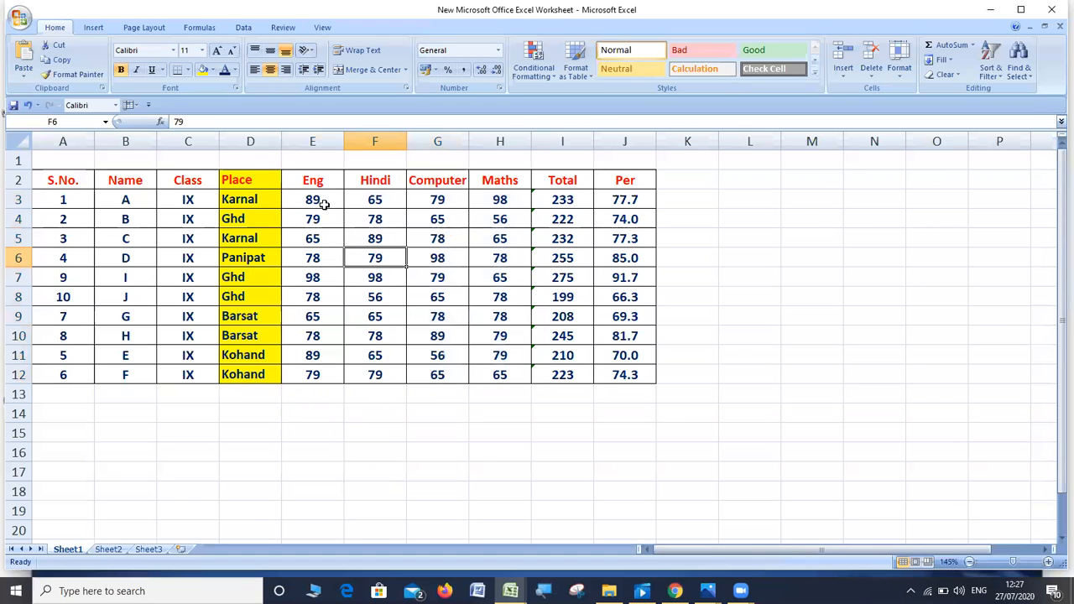
# Open the Format Cells dialog for the subject marks in E3:H12 and move it clear of those columns.
pyautogui.click(315, 203)
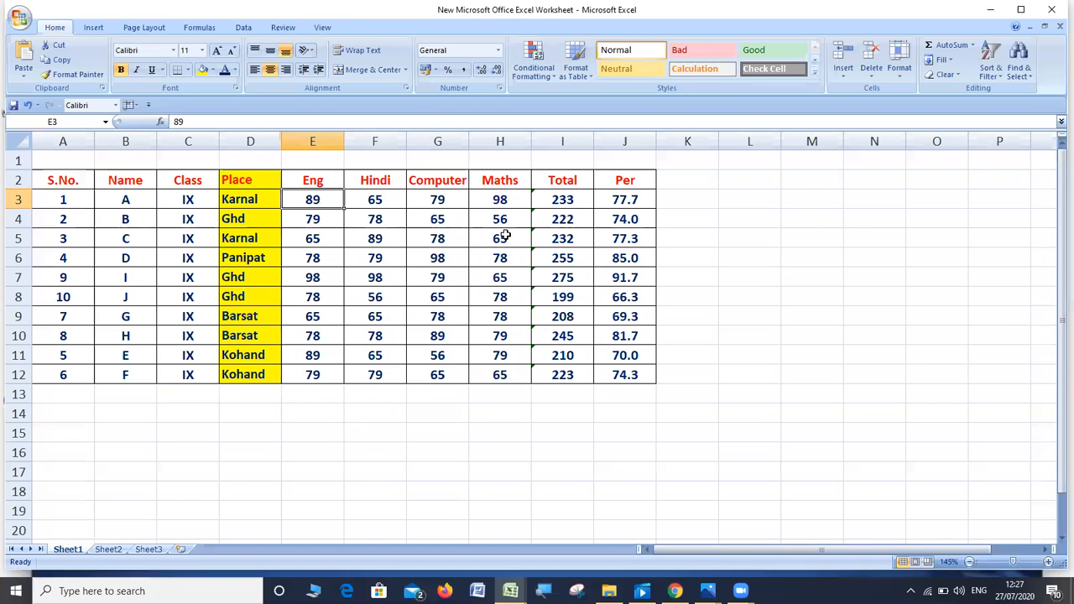
pyautogui.keyDown('shift'); pyautogui.click(500, 376); pyautogui.keyUp('shift')
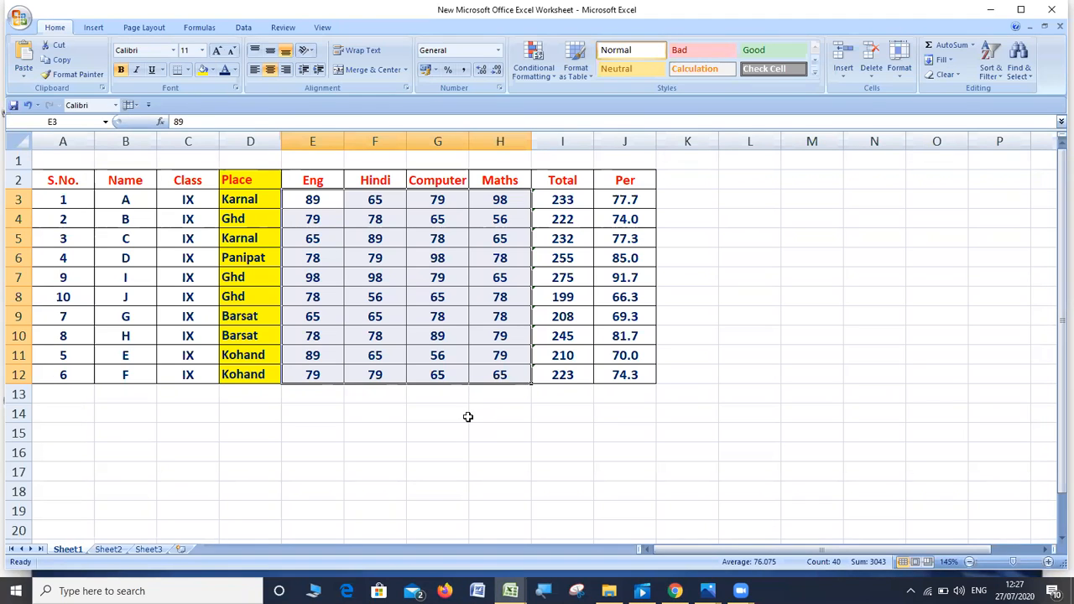
pyautogui.rightClick(440, 266)
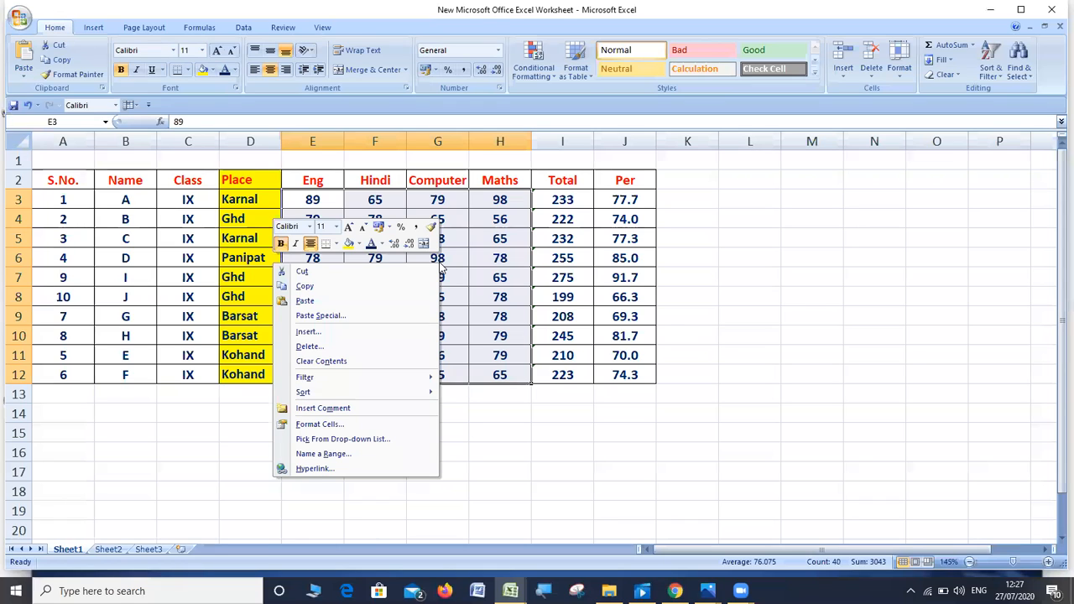
pyautogui.click(351, 430)
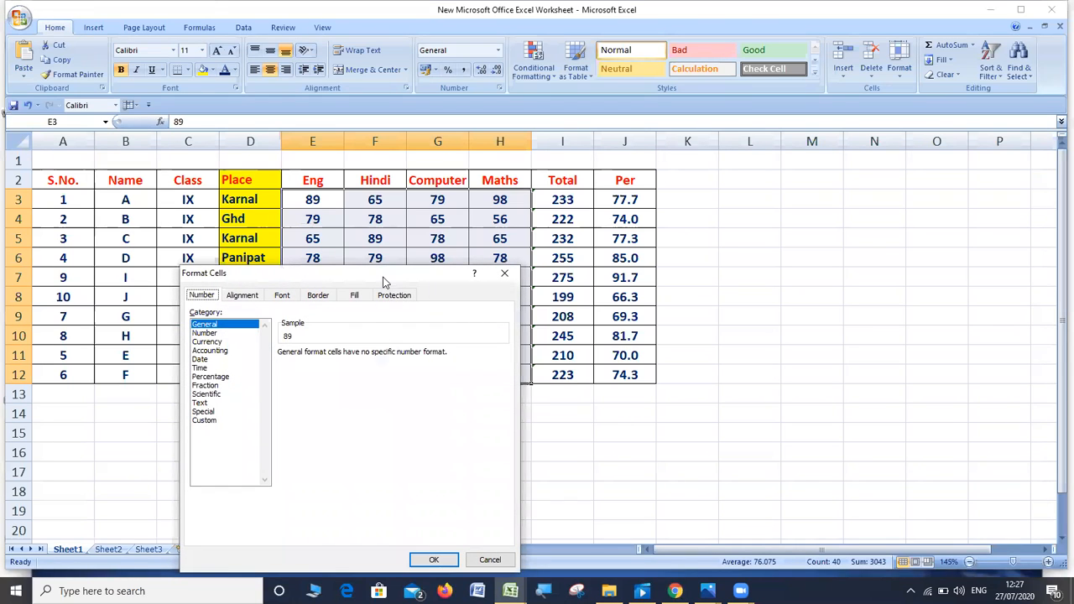
pyautogui.moveTo(385, 282); pyautogui.dragTo(806, 152)
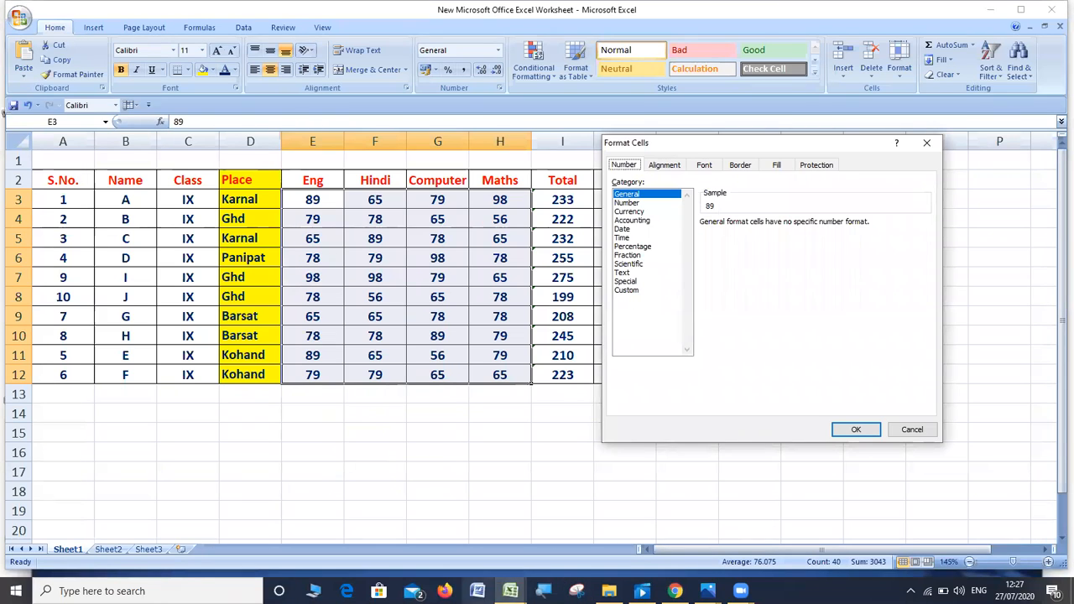
pyautogui.click(544, 590)
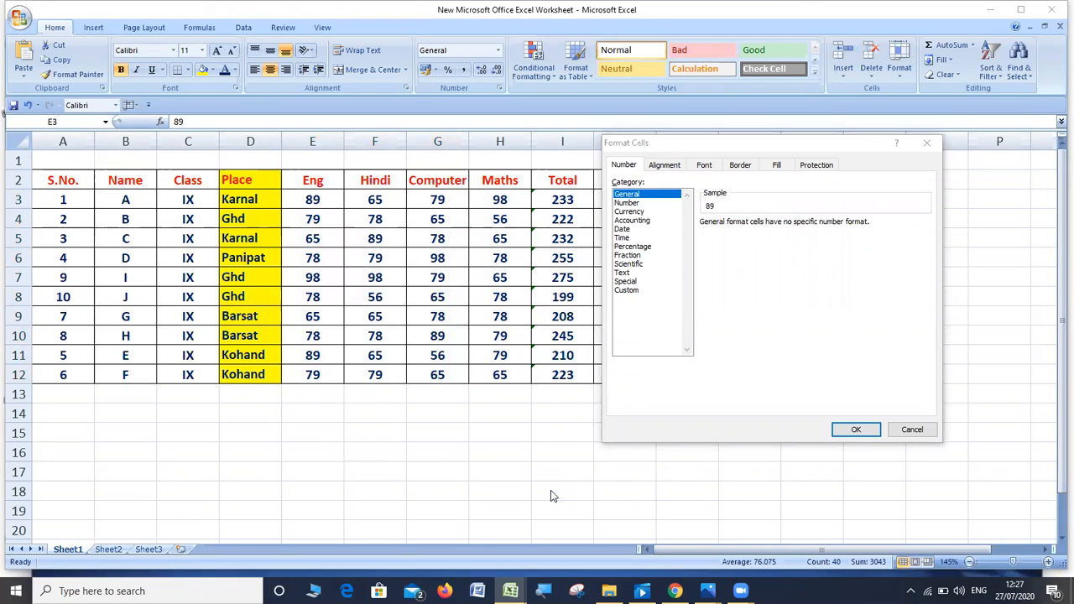
pyautogui.click(346, 372)
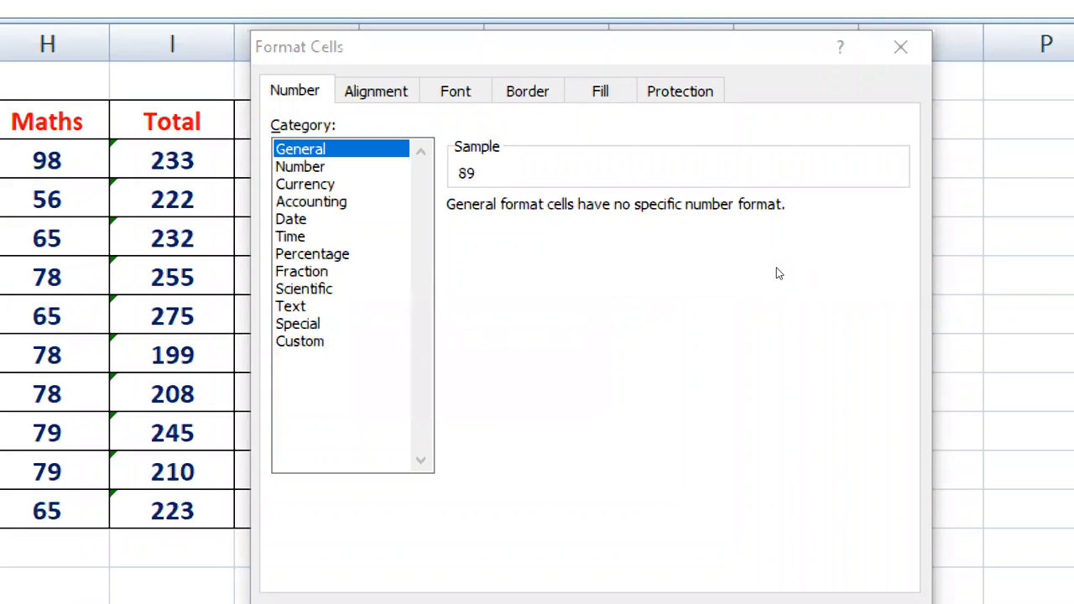
pyautogui.click(646, 196)
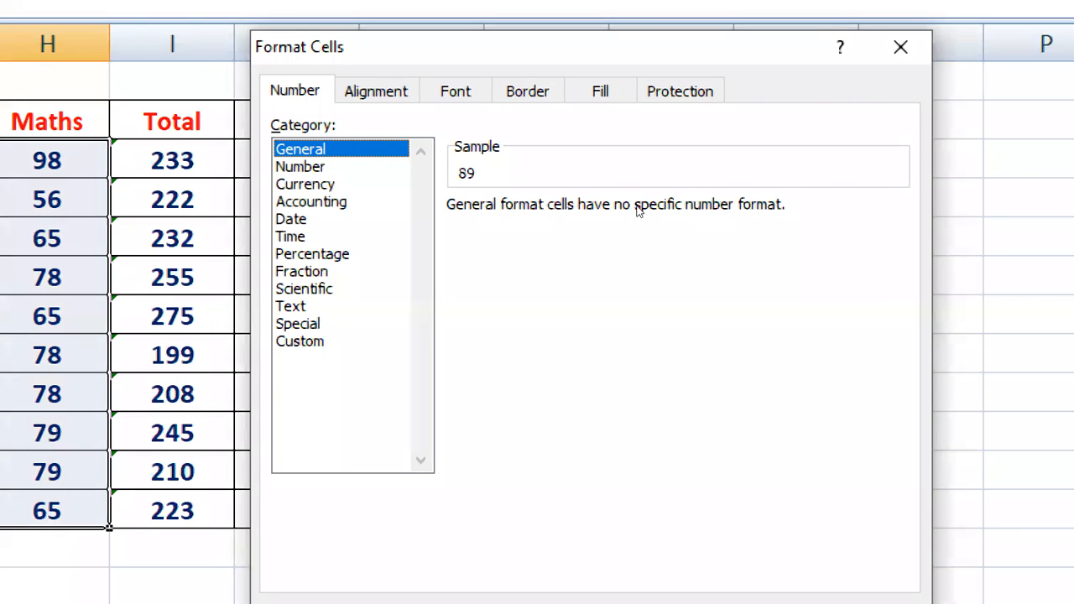
# Choose the Number category with 1 decimal place for the selected marks.
pyautogui.press('Down')
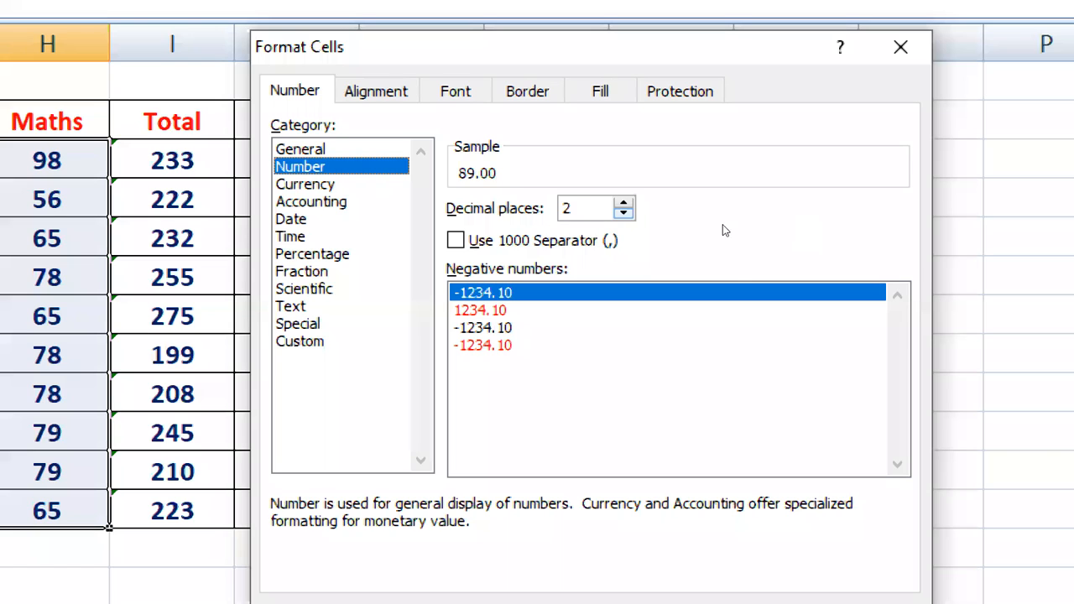
pyautogui.click(624, 213)
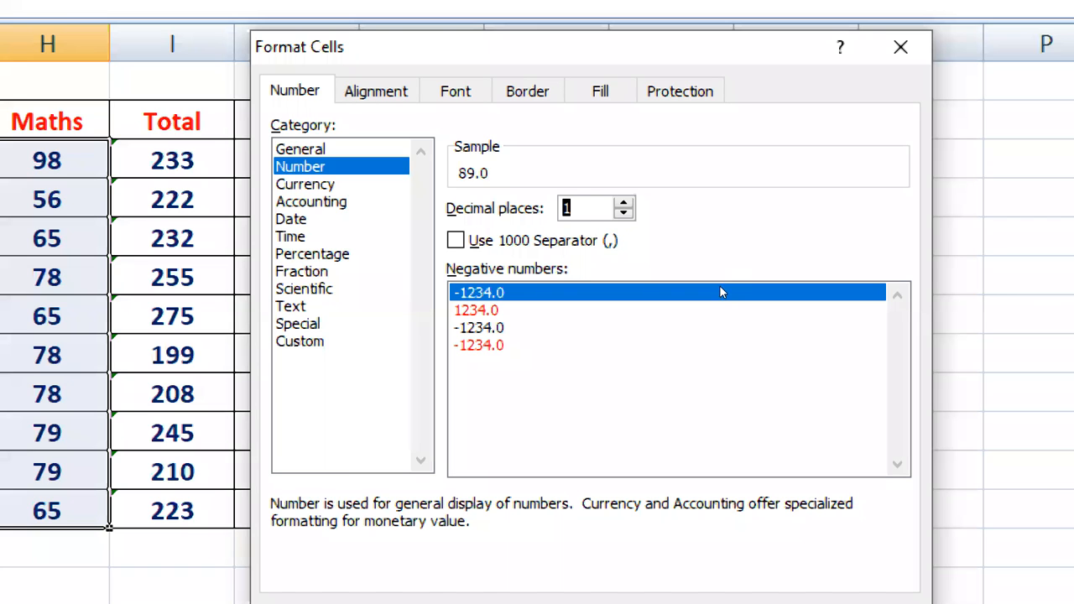
# Try the 1000 separator option on and off for the marks' number format, and leave it switched off.
pyautogui.hotkey('alt', 'u')
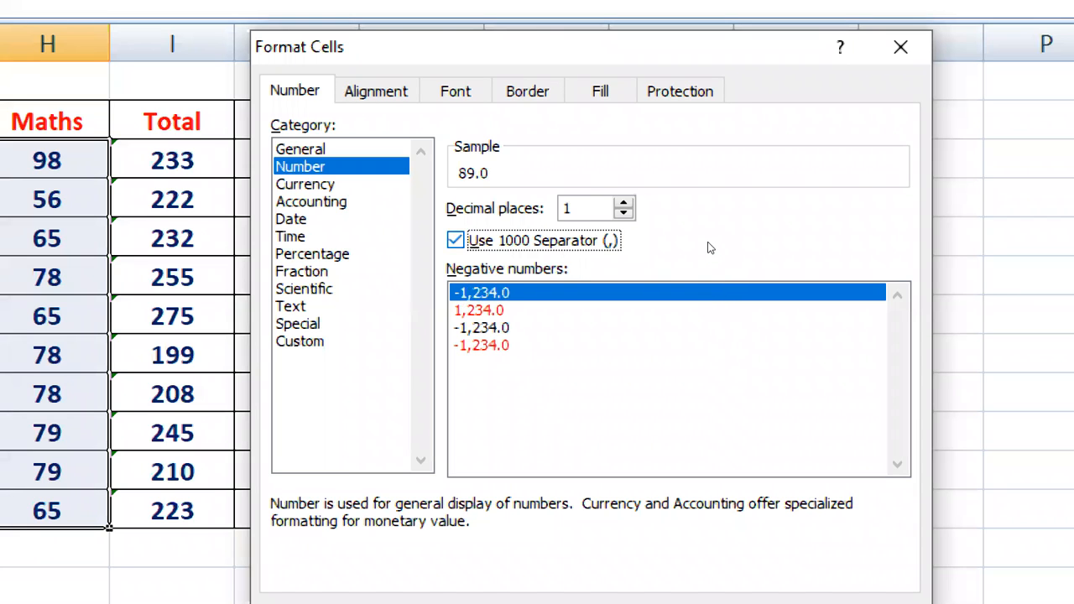
pyautogui.hotkey('alt', 'u')
pyautogui.hotkey('alt', 'u')
pyautogui.hotkey('alt', 'u')
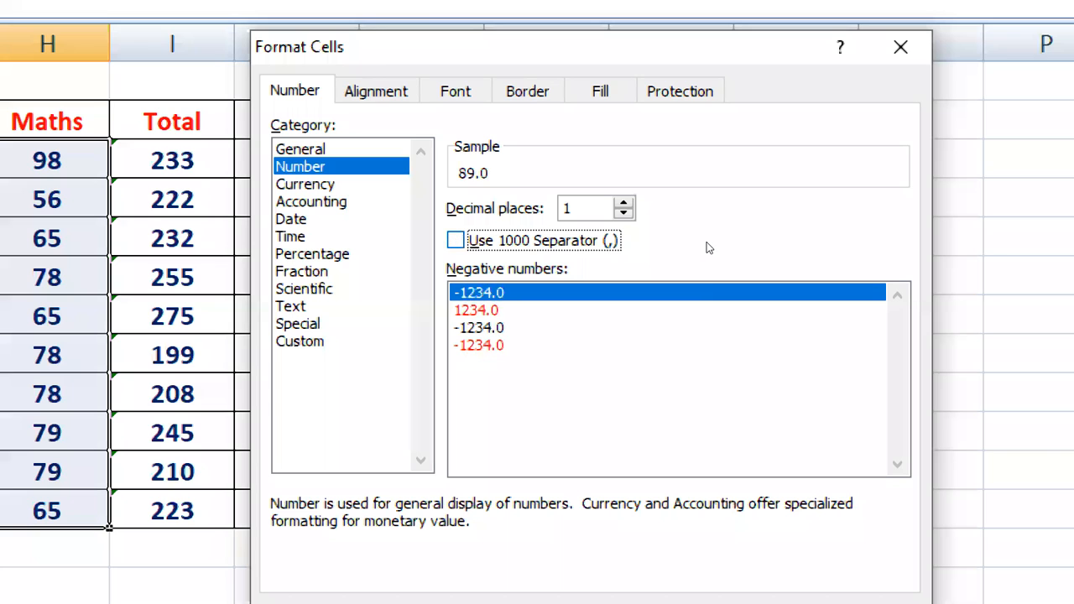
pyautogui.hotkey('alt', 'u')
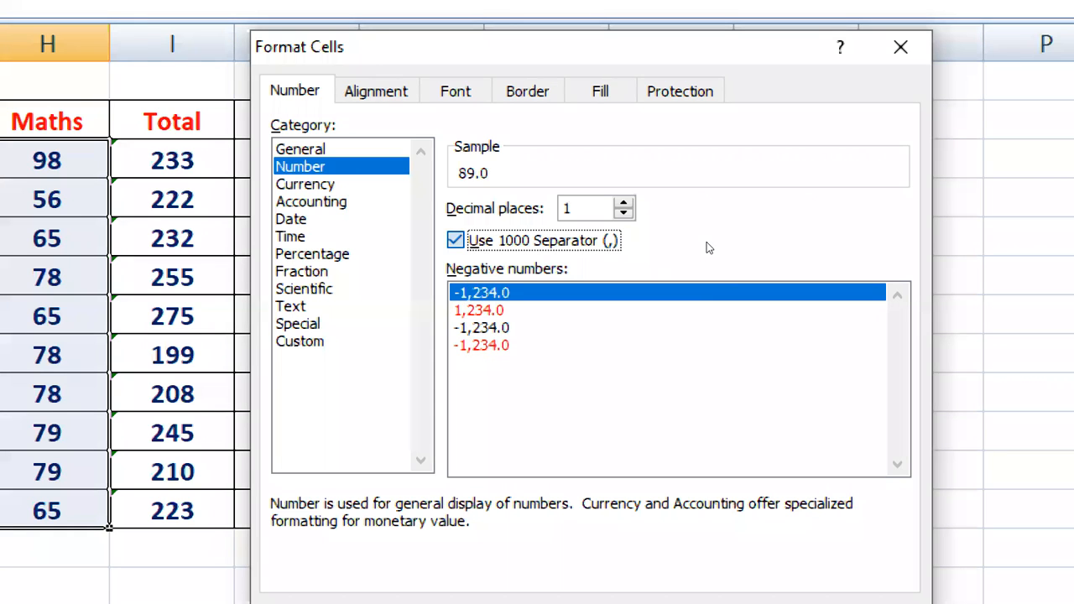
pyautogui.hotkey('alt', 'u')
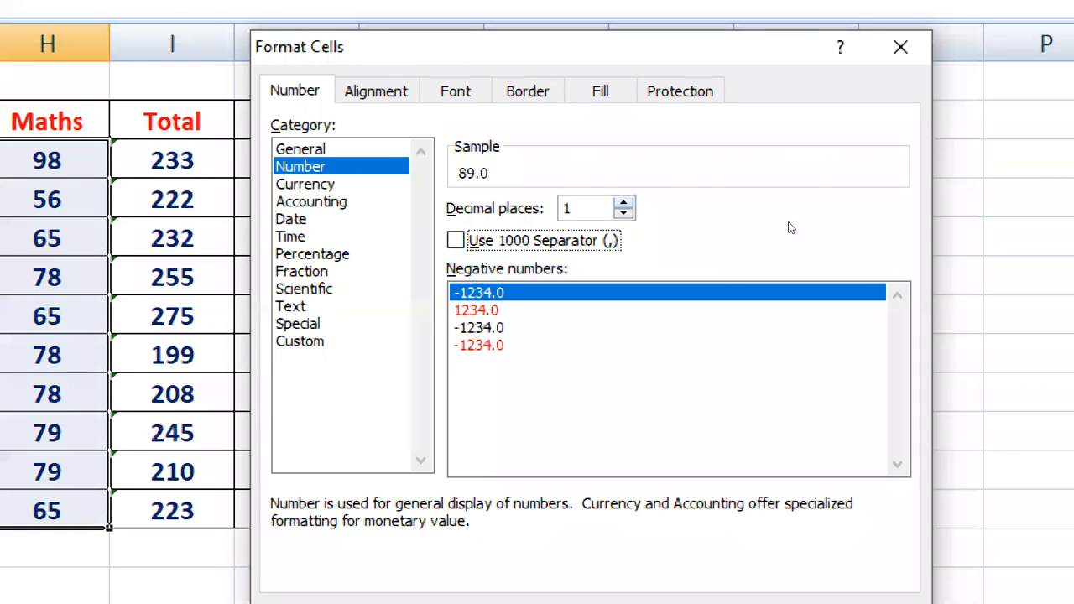
# Apply the Number format with 2 decimal places to the subject marks, and reset them to the General format.
pyautogui.hotkey('alt', 'd')
pyautogui.press('Up')
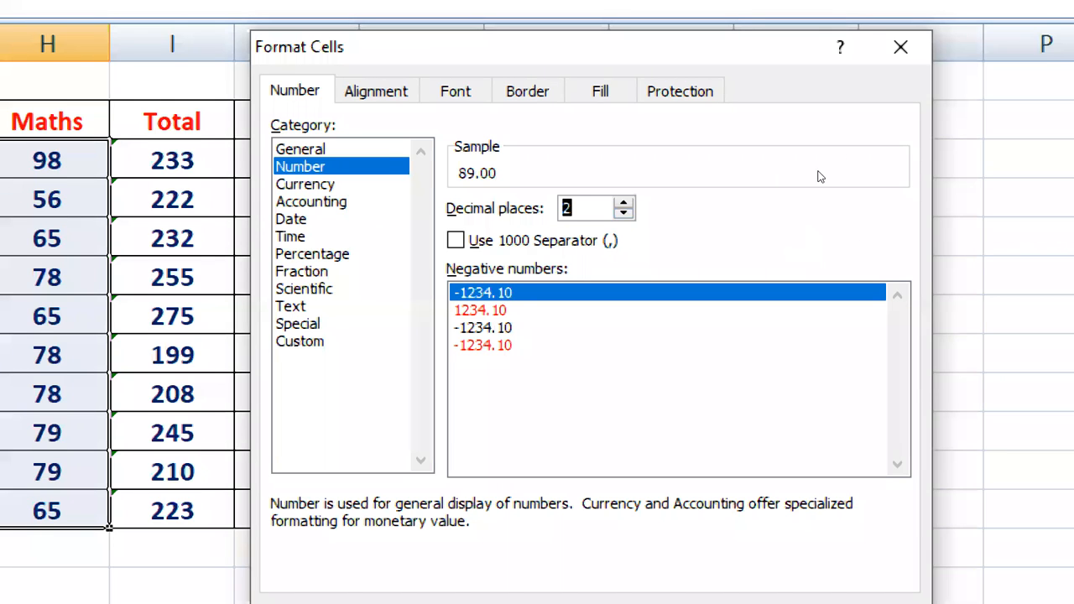
pyautogui.press('Return')
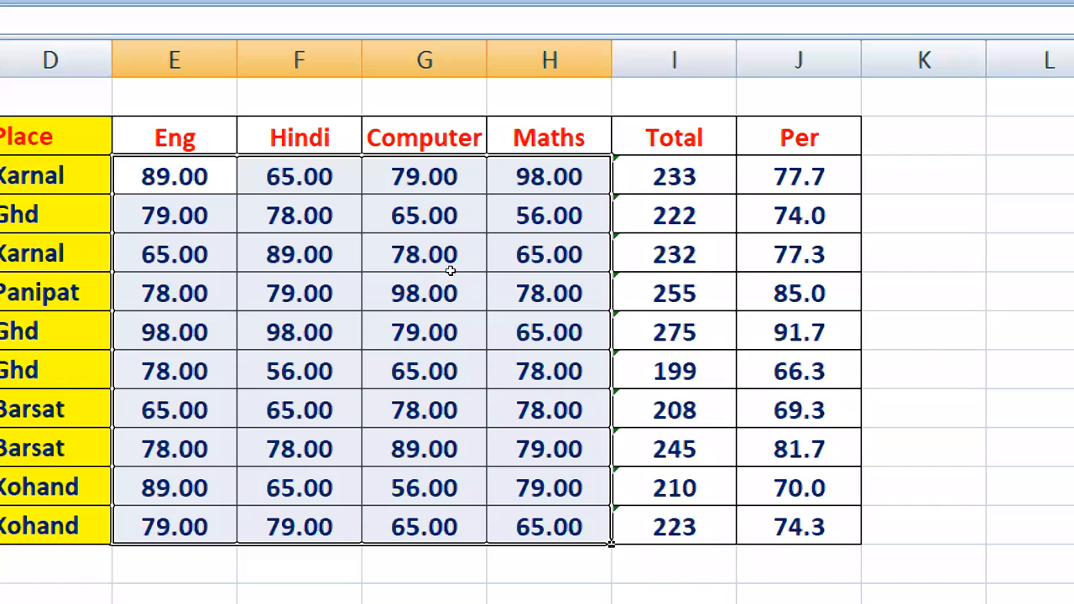
pyautogui.rightClick(331, 420)
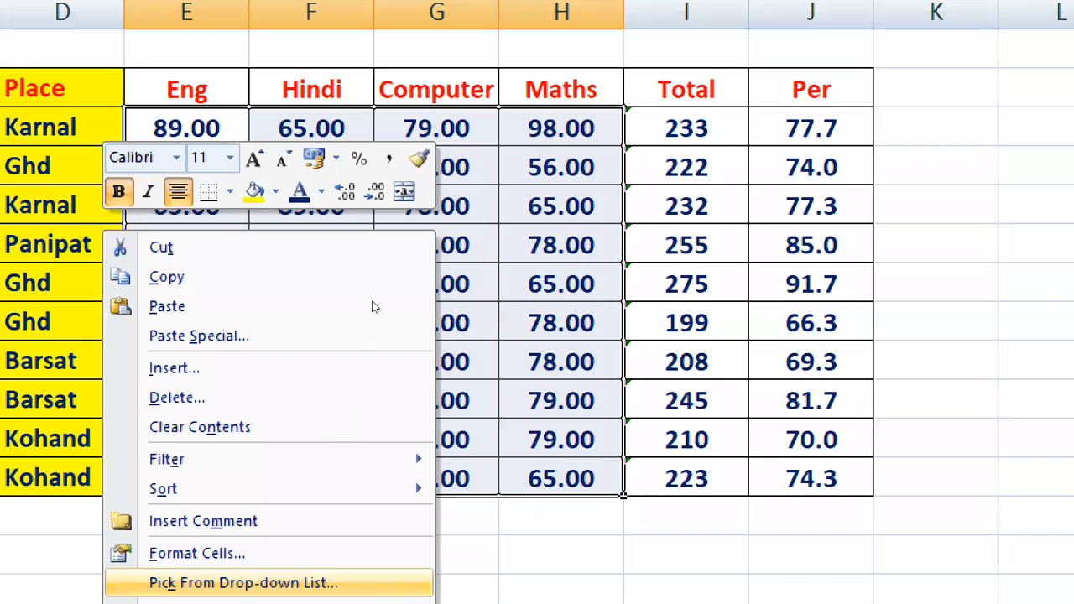
pyautogui.click(198, 553)
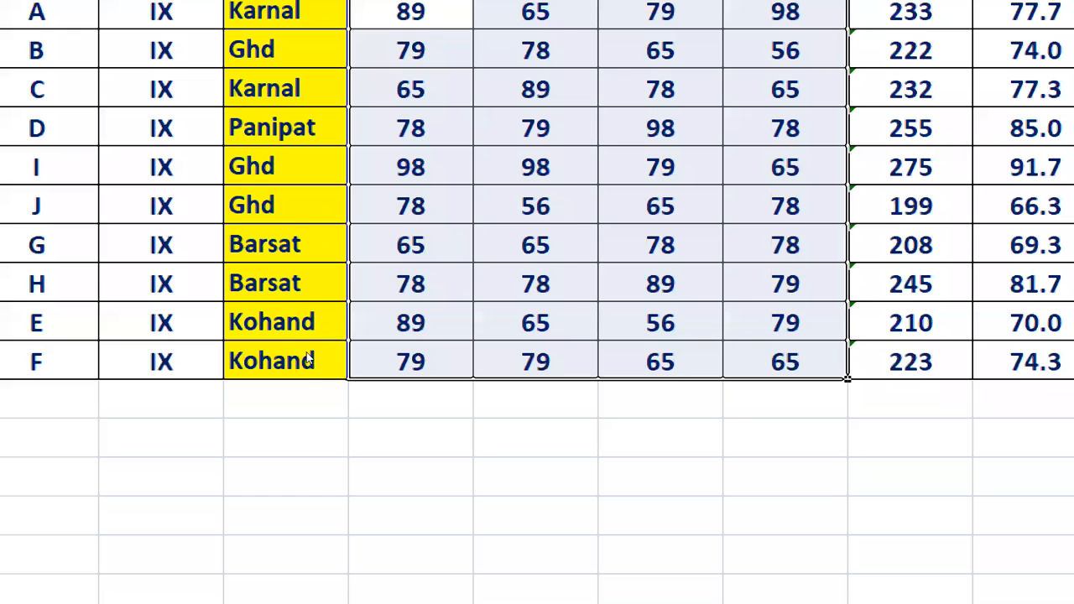
# Open the Format Cells dialog for the marks in E3:H12 and choose the Currency category.
pyautogui.rightClick(352, 359)
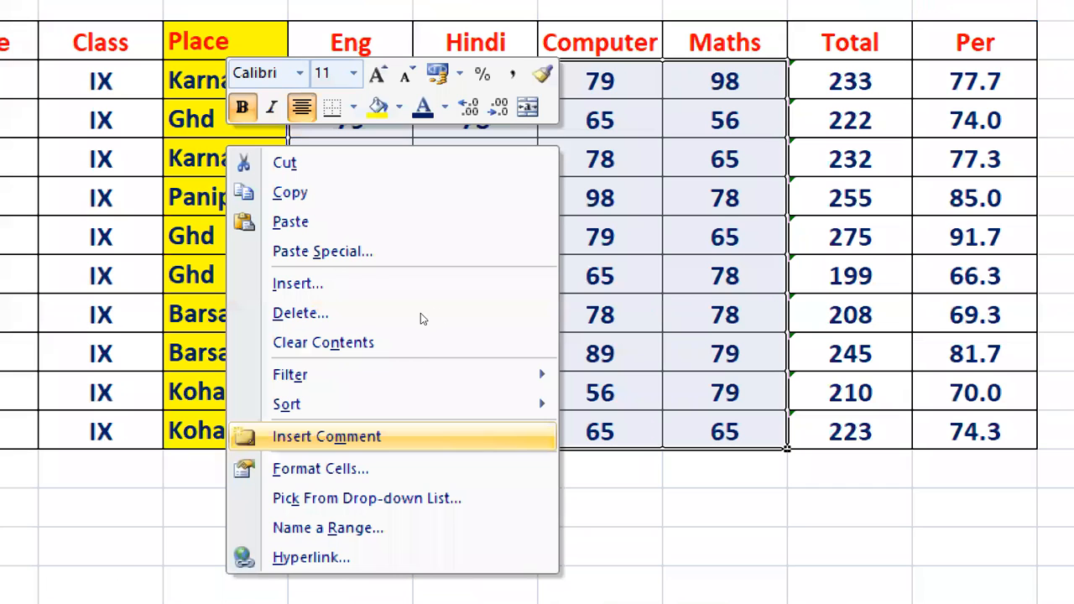
pyautogui.press('f')
pyautogui.click(64, 298)
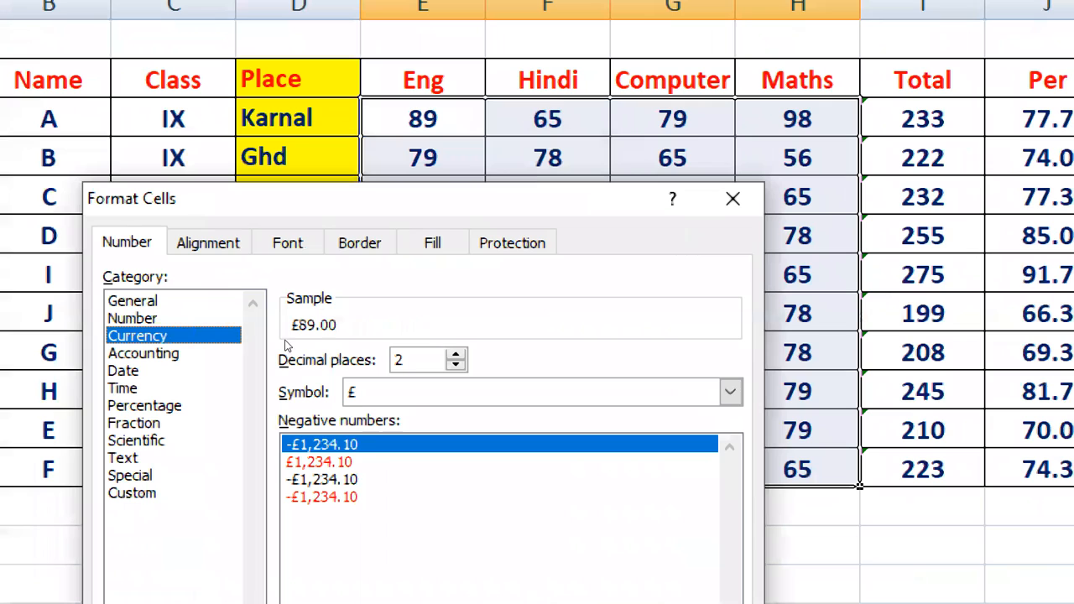
# Examine the available currency symbols down through the euro entries, and dismiss the meeting time limit notice.
pyautogui.hotkey('alt', 'Down')
pyautogui.press('Up')
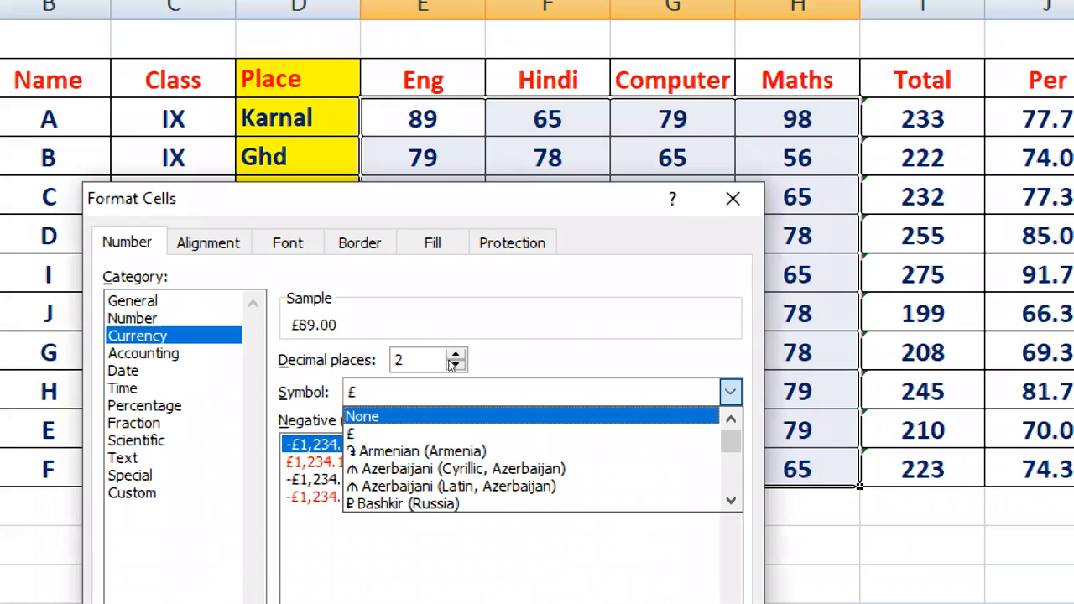
pyautogui.press('Down')
pyautogui.press('Down')
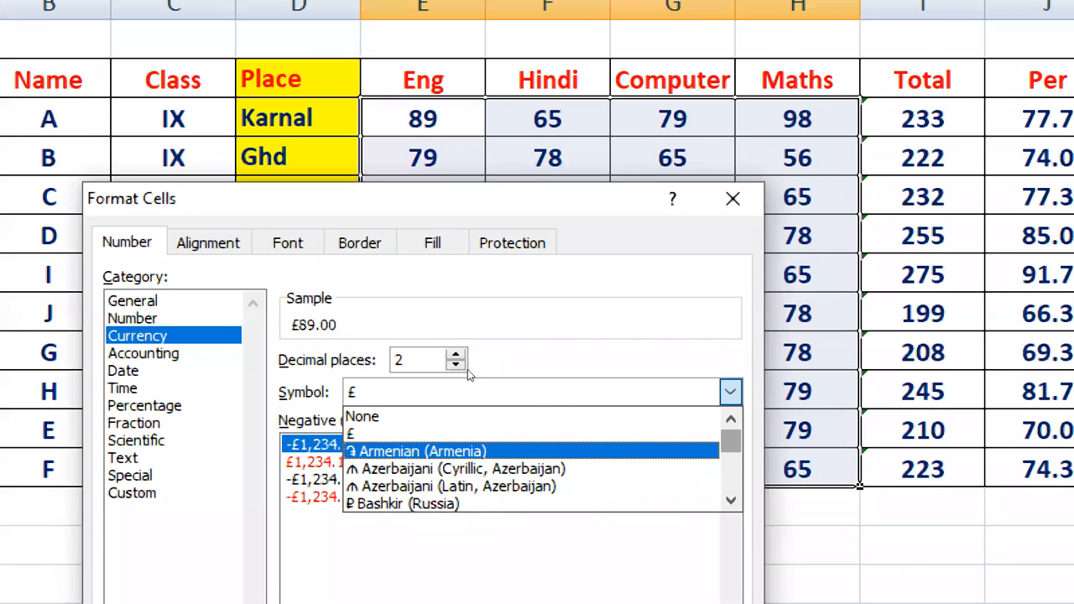
pyautogui.scroll(-3, 730, 432)
pyautogui.click(730, 419)
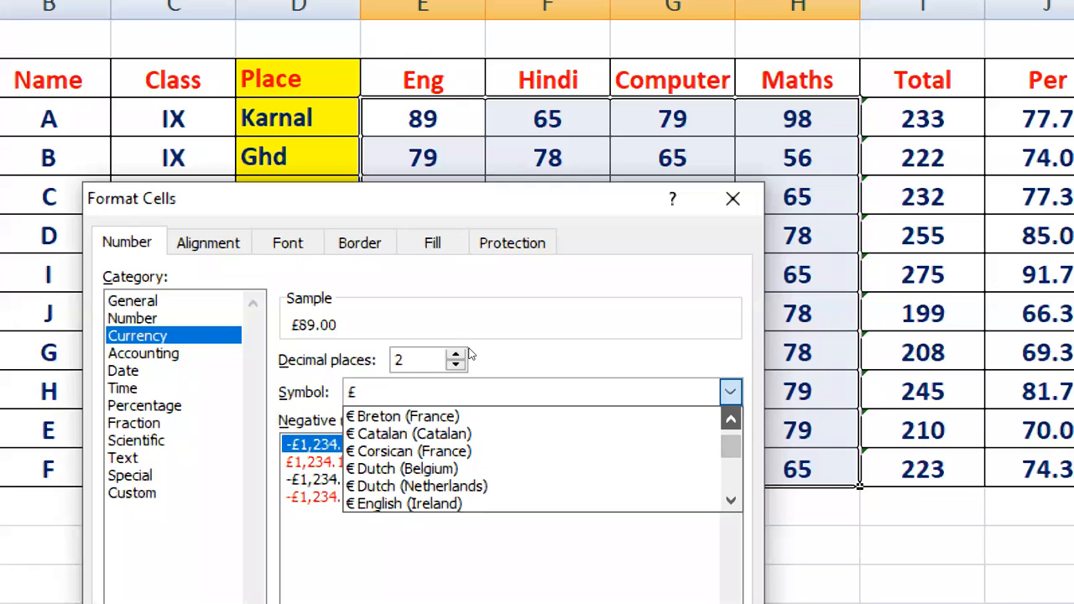
pyautogui.click(730, 418)
pyautogui.click(730, 501)
pyautogui.click(730, 501)
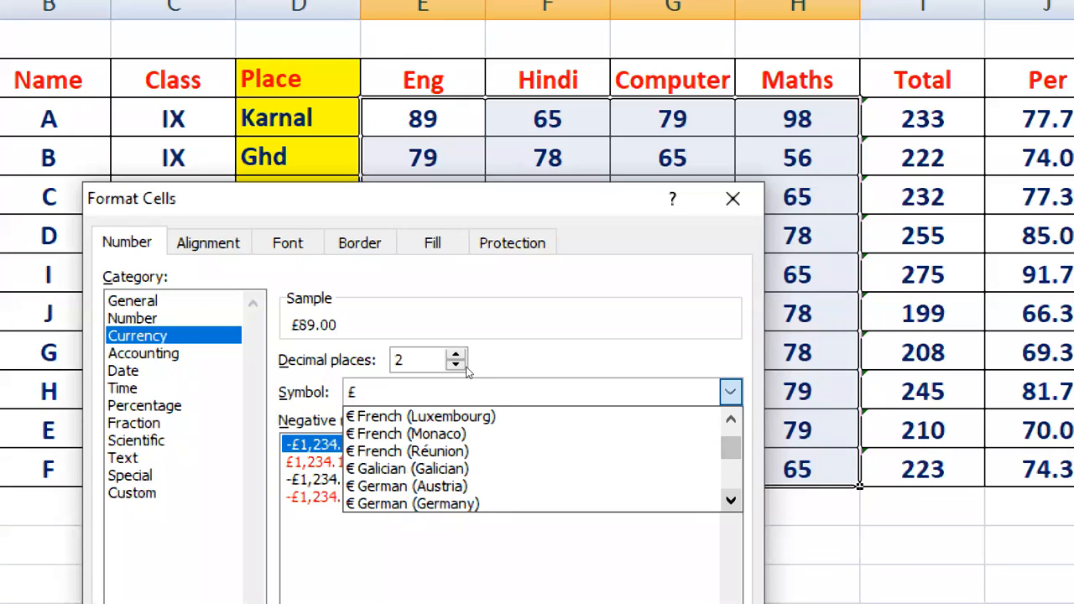
pyautogui.moveTo(730, 448); pyautogui.dragTo(730, 456)
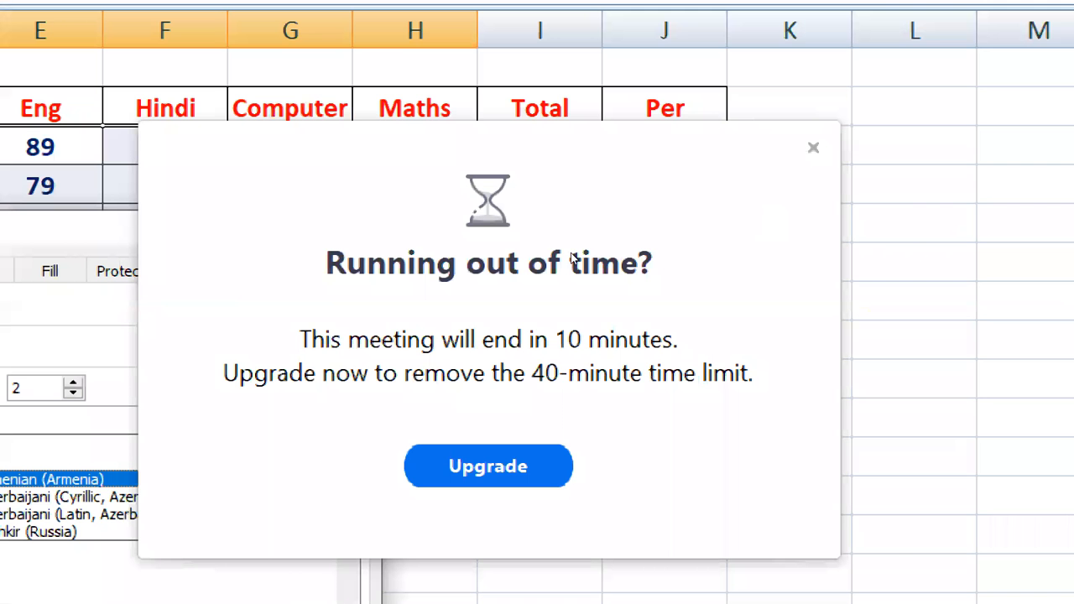
pyautogui.click(813, 148)
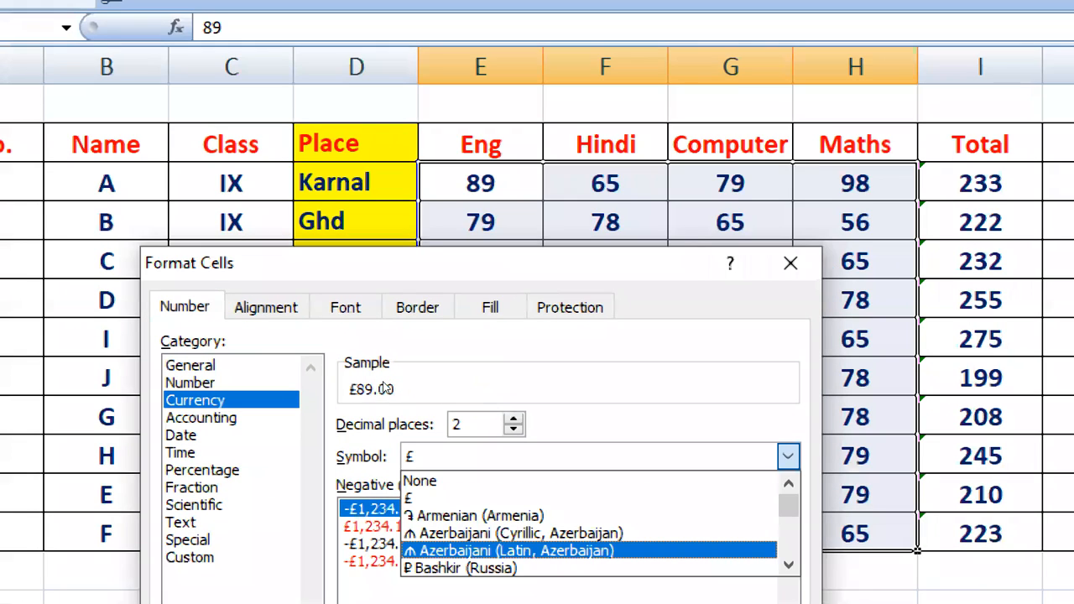
# Find the Indian rupee entries among the currency symbols and apply ₹ Marathi (India) with 2 decimal places to the marks.
pyautogui.press('i')
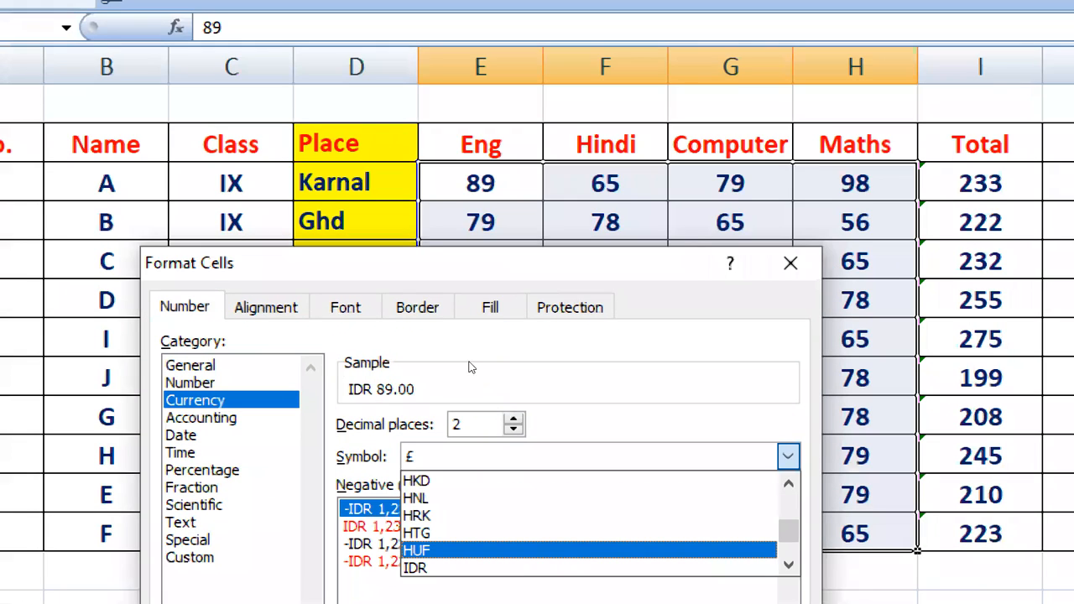
pyautogui.scroll(2, 468, 357)
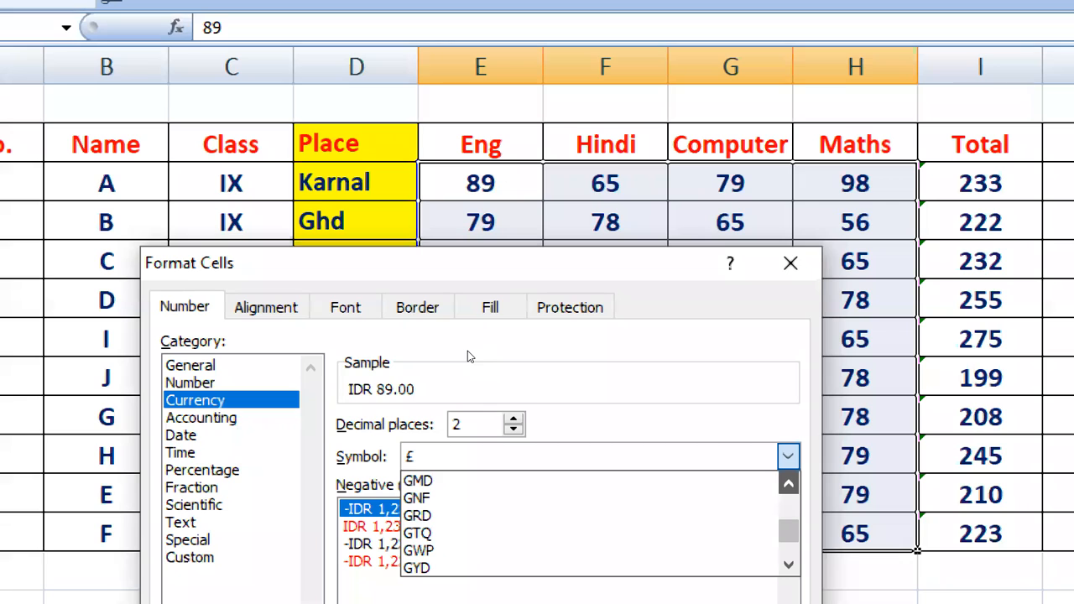
pyautogui.scroll(15, 468, 357)
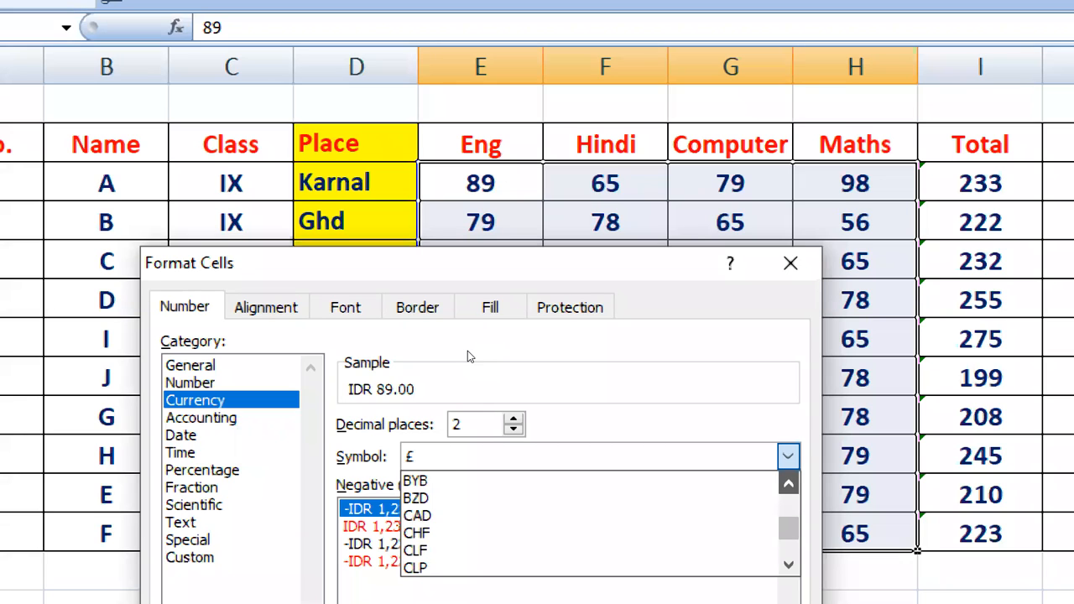
pyautogui.scroll(8, 470, 357)
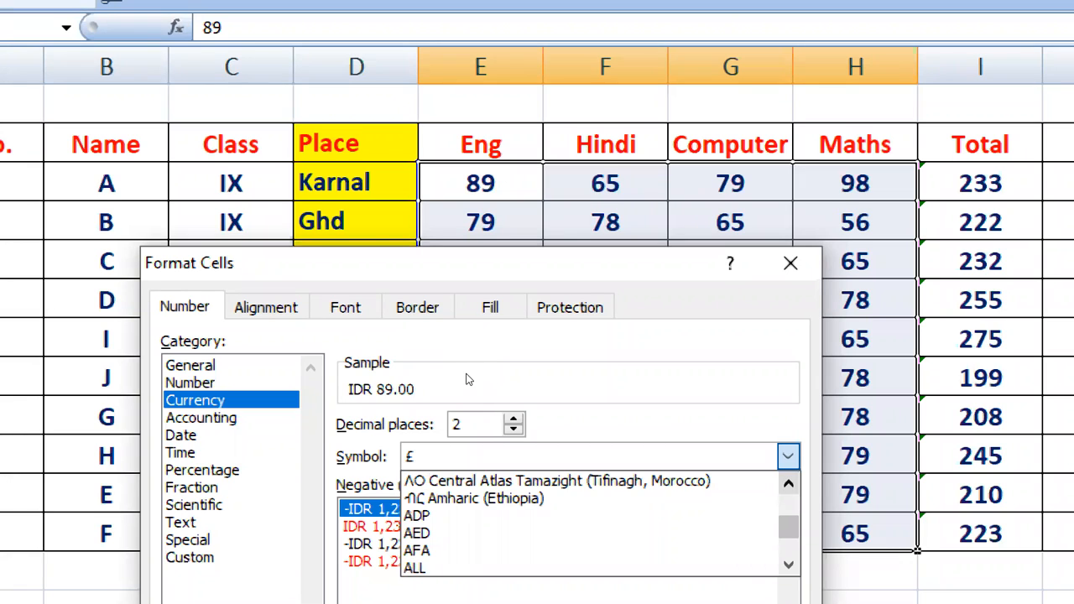
pyautogui.scroll(3, 468, 359)
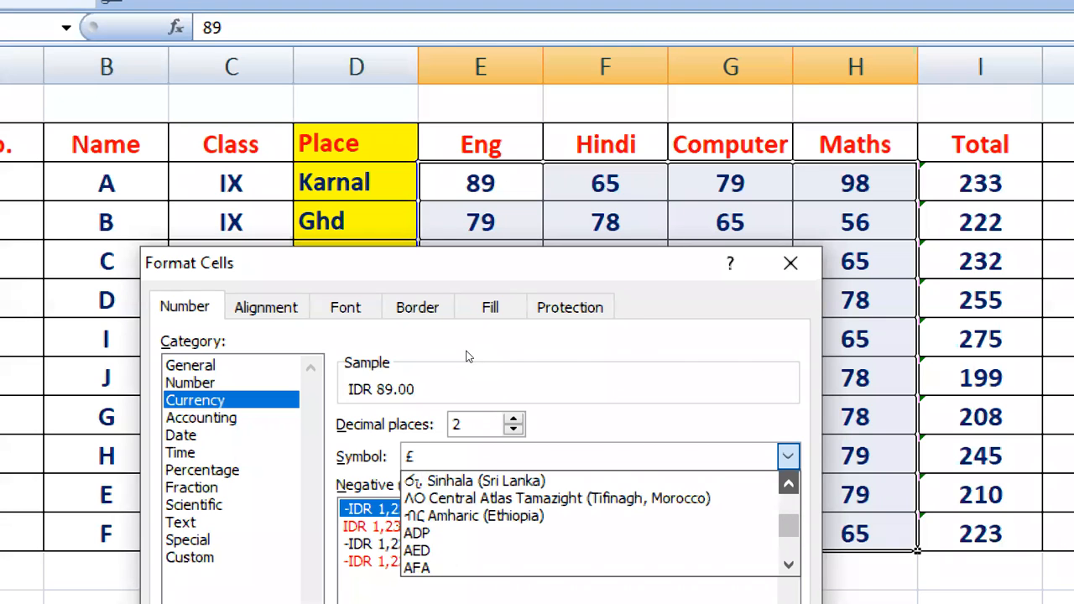
pyautogui.scroll(10, 468, 357)
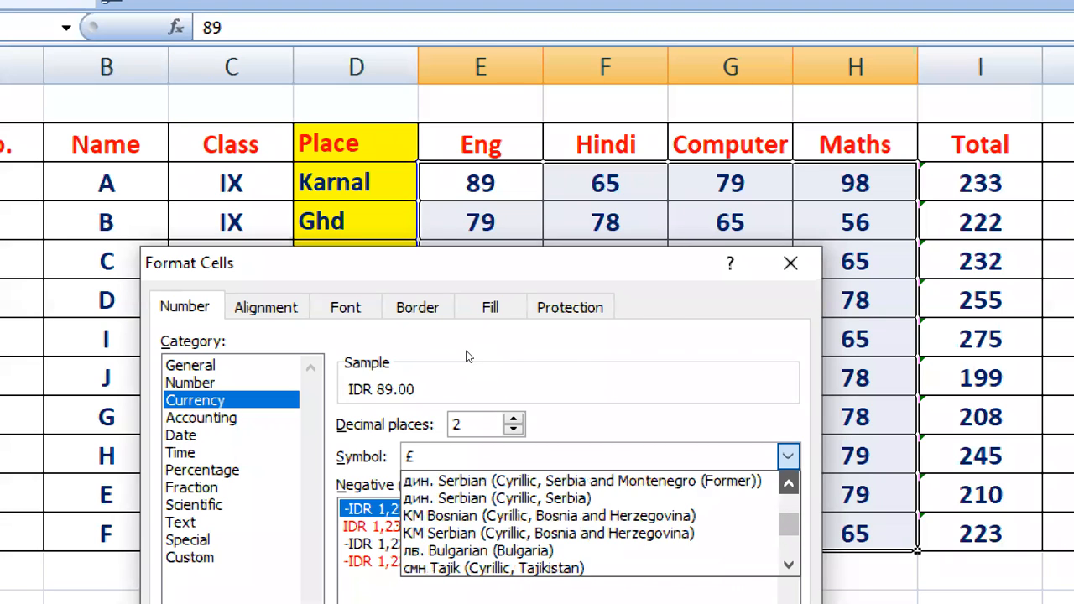
pyautogui.scroll(3, 467, 357)
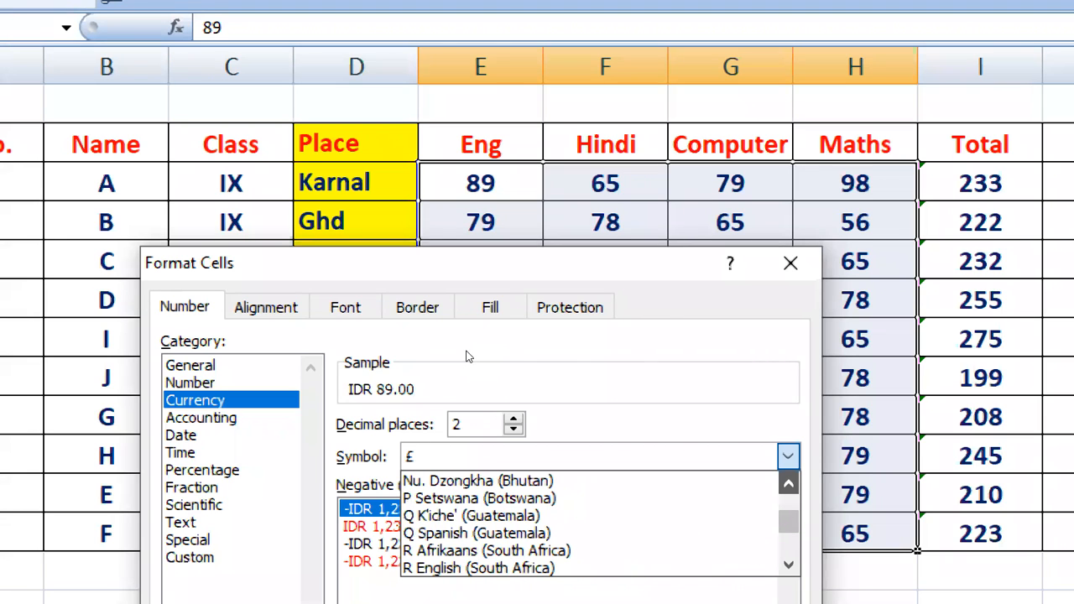
pyautogui.scroll(3, 467, 356)
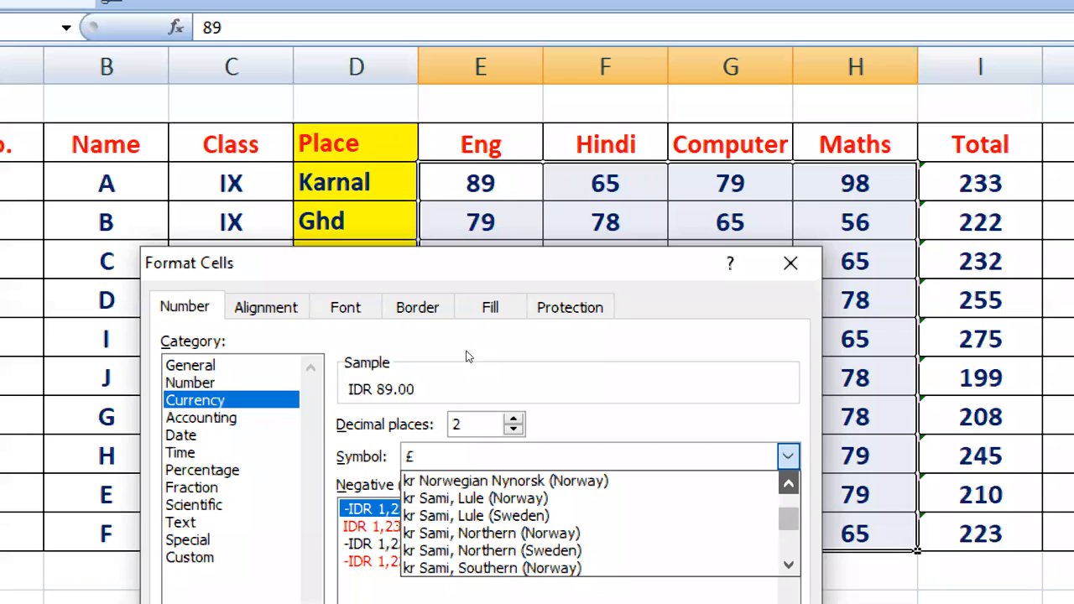
pyautogui.scroll(15, 468, 357)
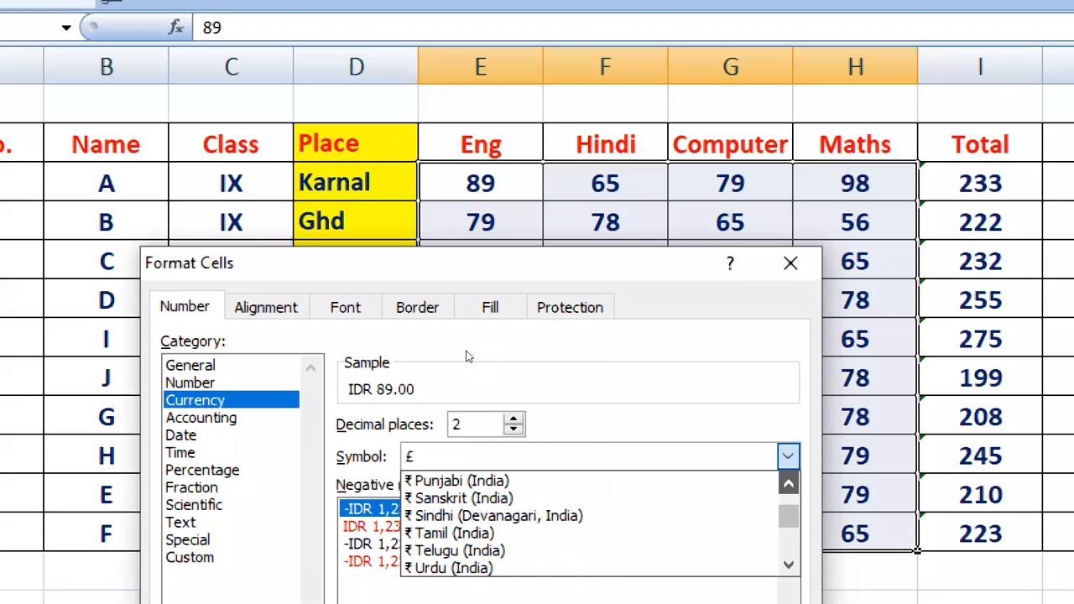
pyautogui.scroll(1, 367, 354)
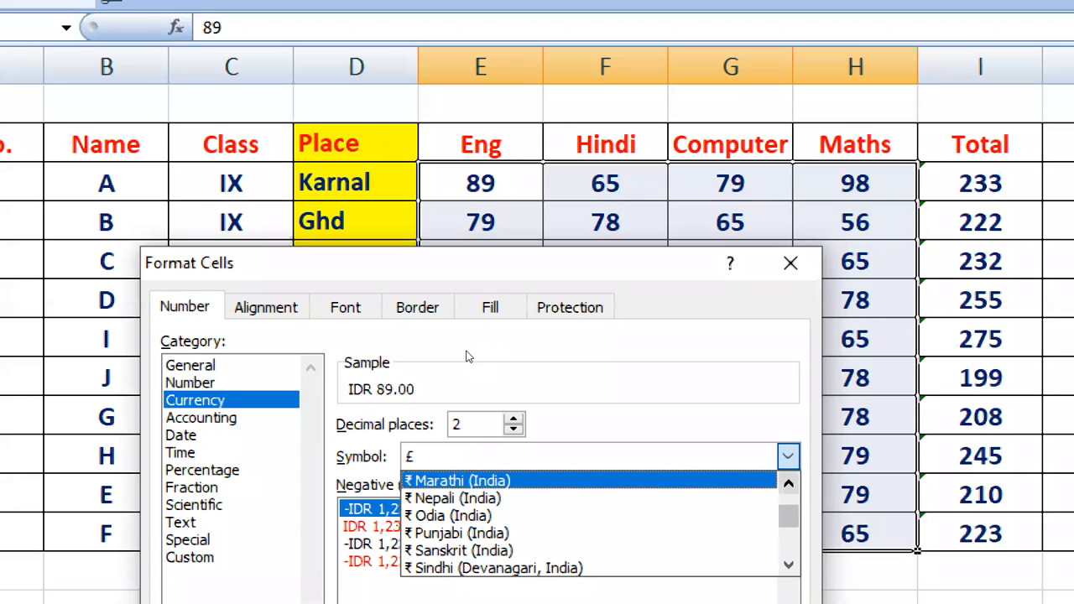
pyautogui.scroll(1, 468, 356)
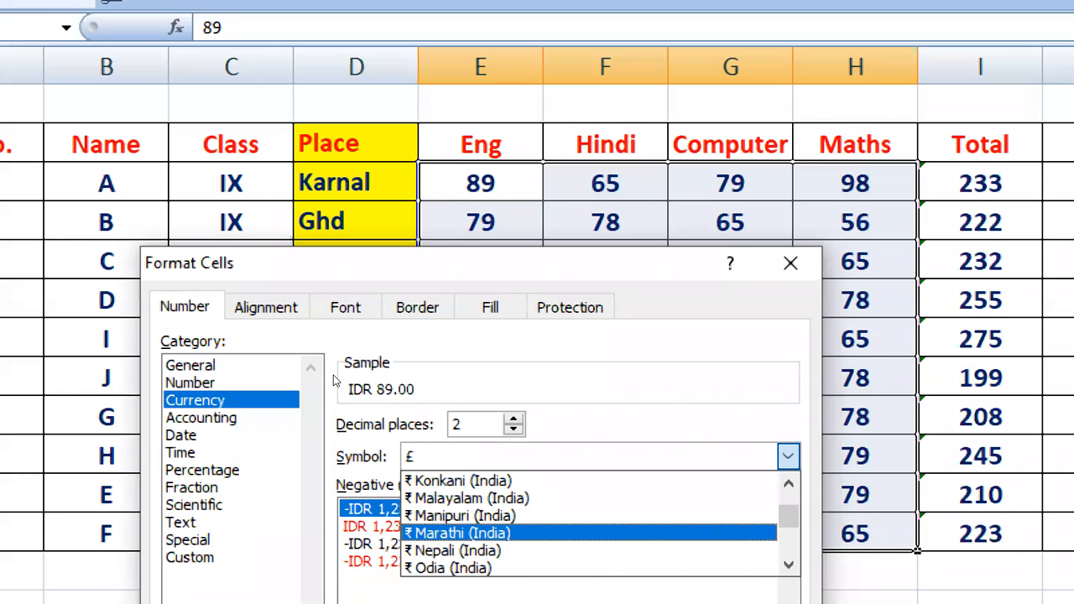
pyautogui.click(237, 357)
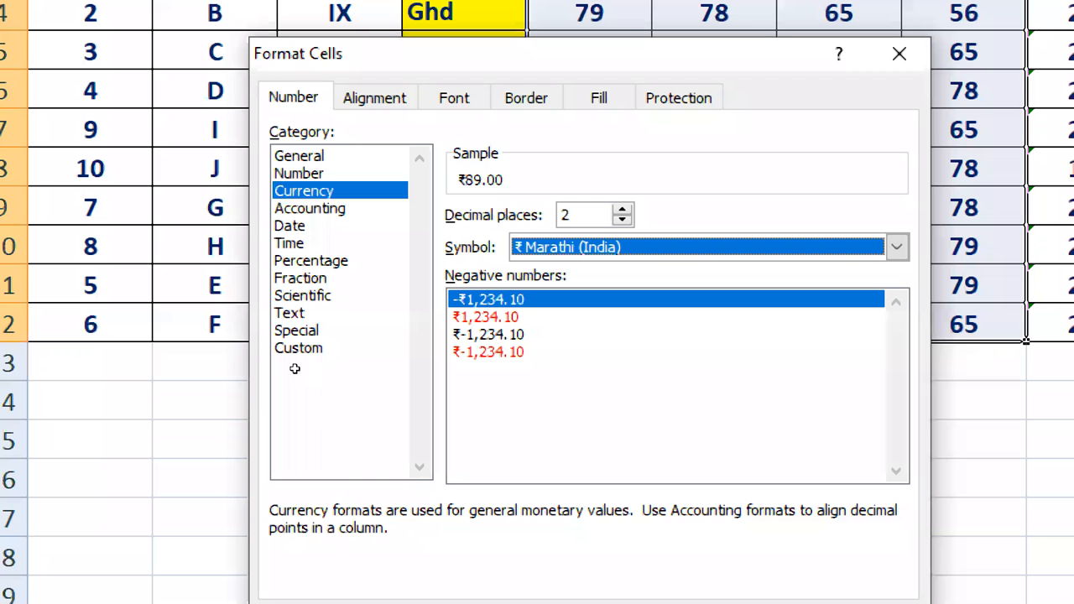
pyautogui.press('Return')
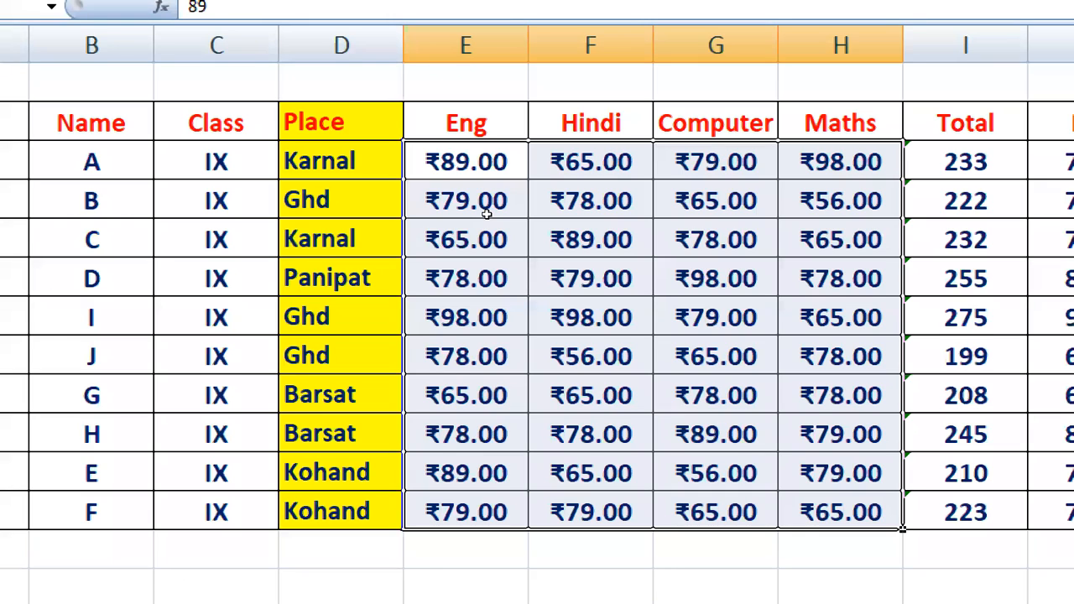
# Reset the number format of the marks in E3:H12 to General through Format Cells.
pyautogui.rightClick(429, 259)
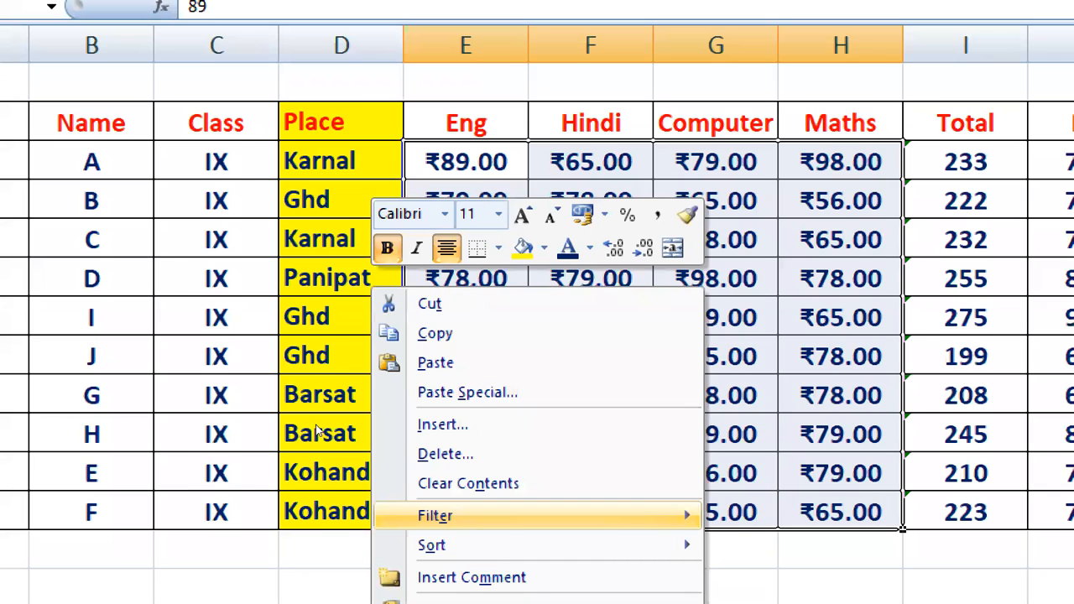
pyautogui.press('Down')
pyautogui.press('Down')
pyautogui.press('Down')
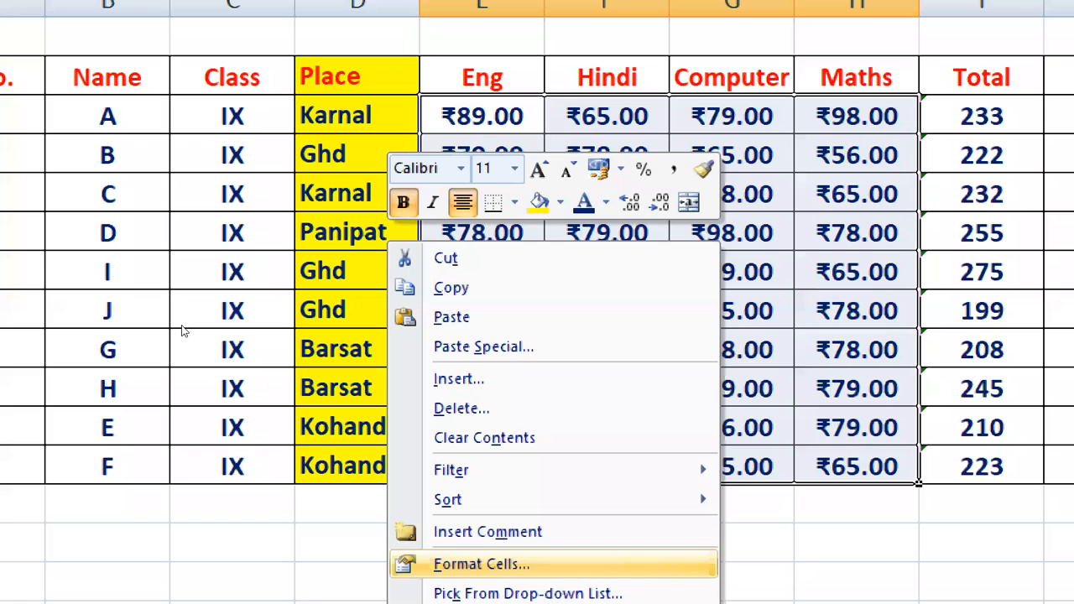
pyautogui.press('Return')
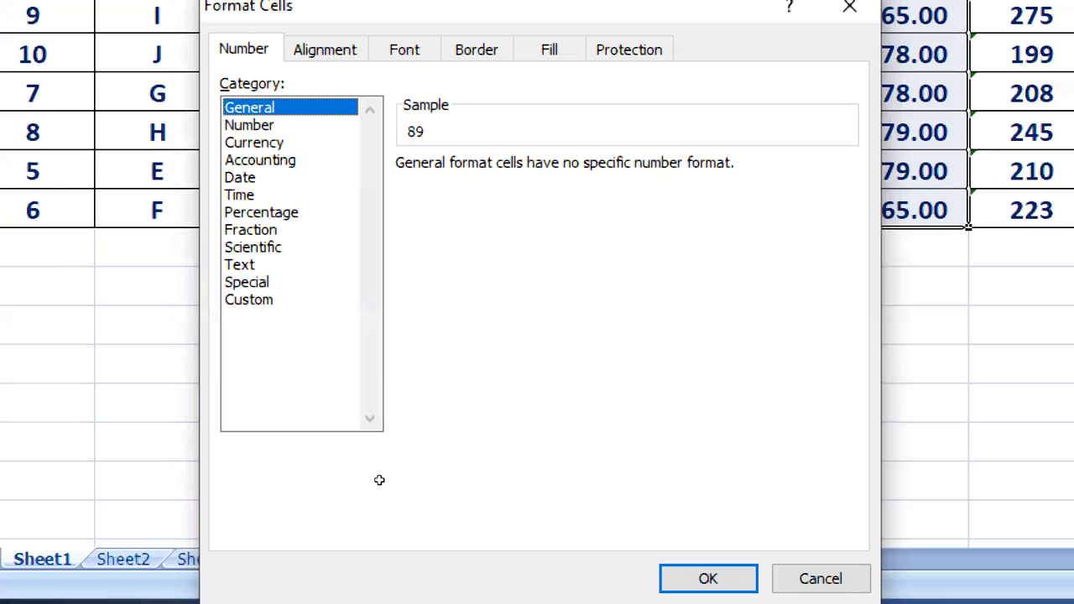
pyautogui.click(708, 578)
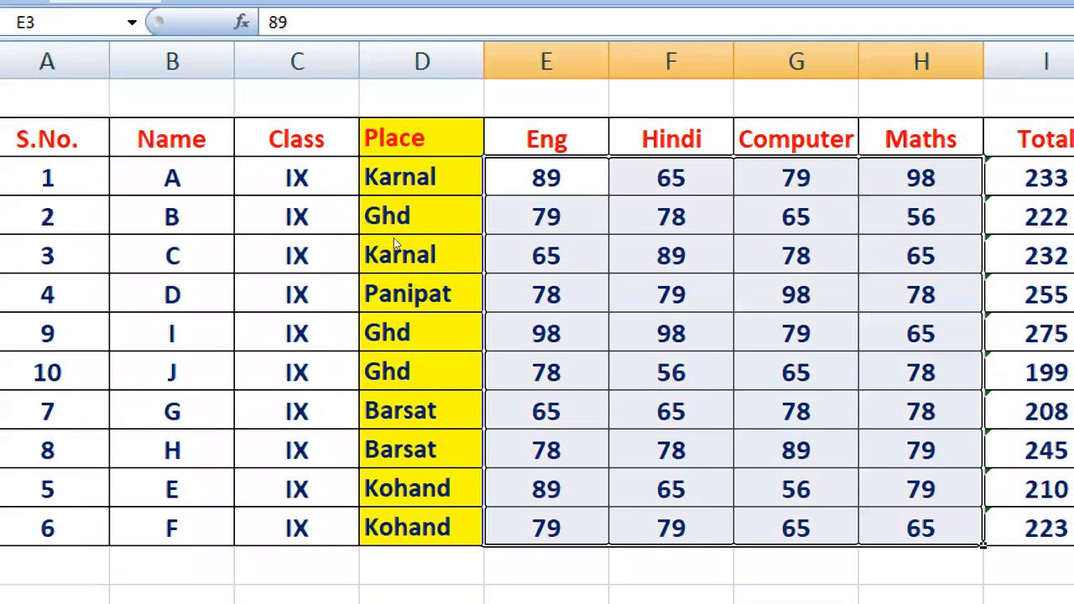
# Try top and bottom vertical alignment on the Place cell D3, and return it to middle alignment.
pyautogui.rightClick(369, 252)
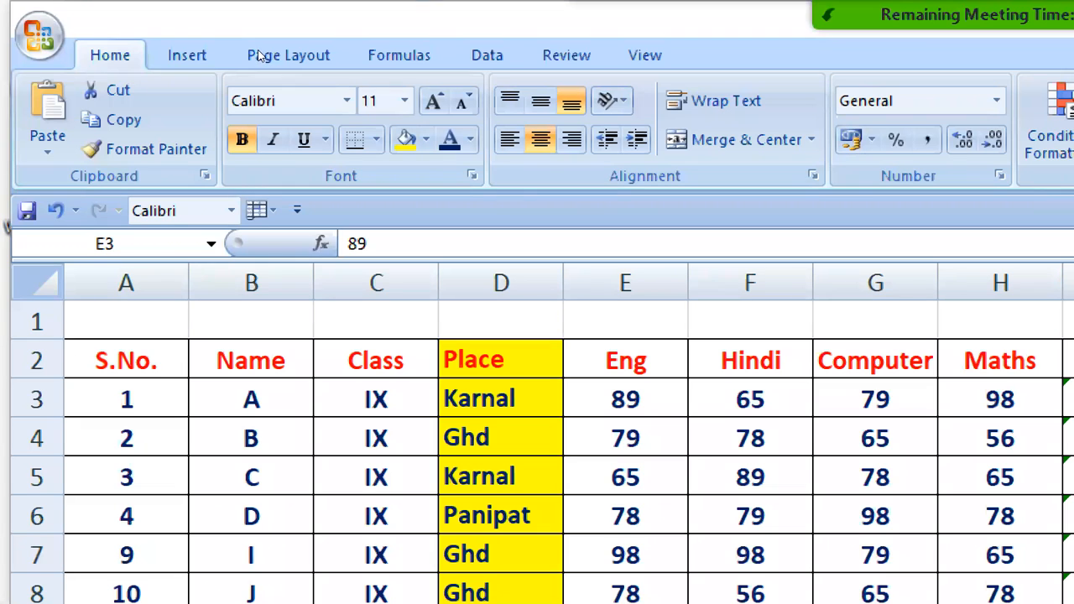
pyautogui.hotkey('ctrl', 'shift', 'End')
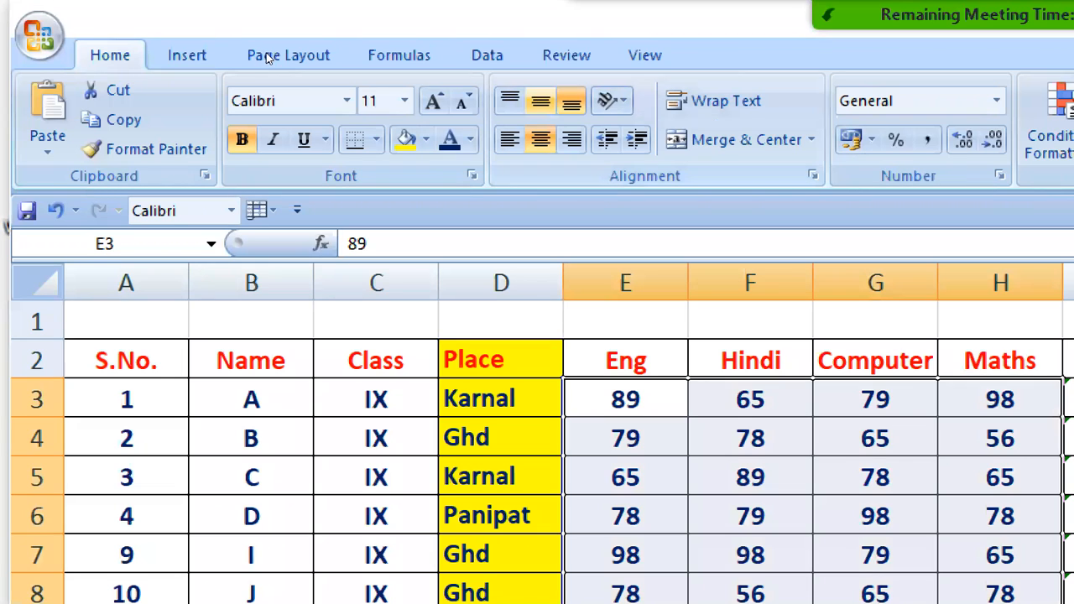
pyautogui.press('Left')
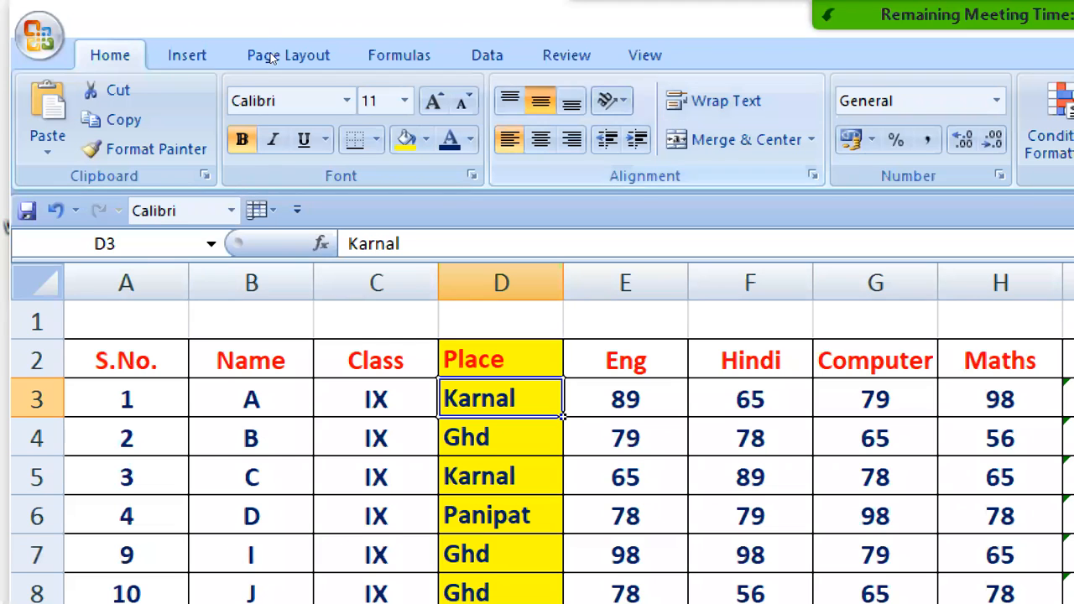
pyautogui.click(509, 101)
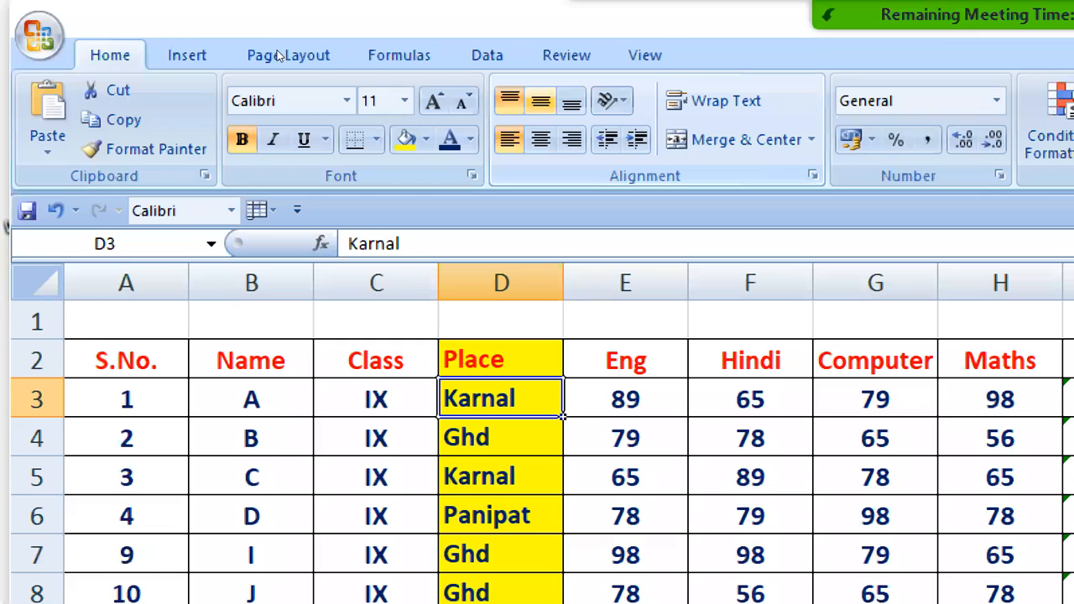
pyautogui.click(572, 100)
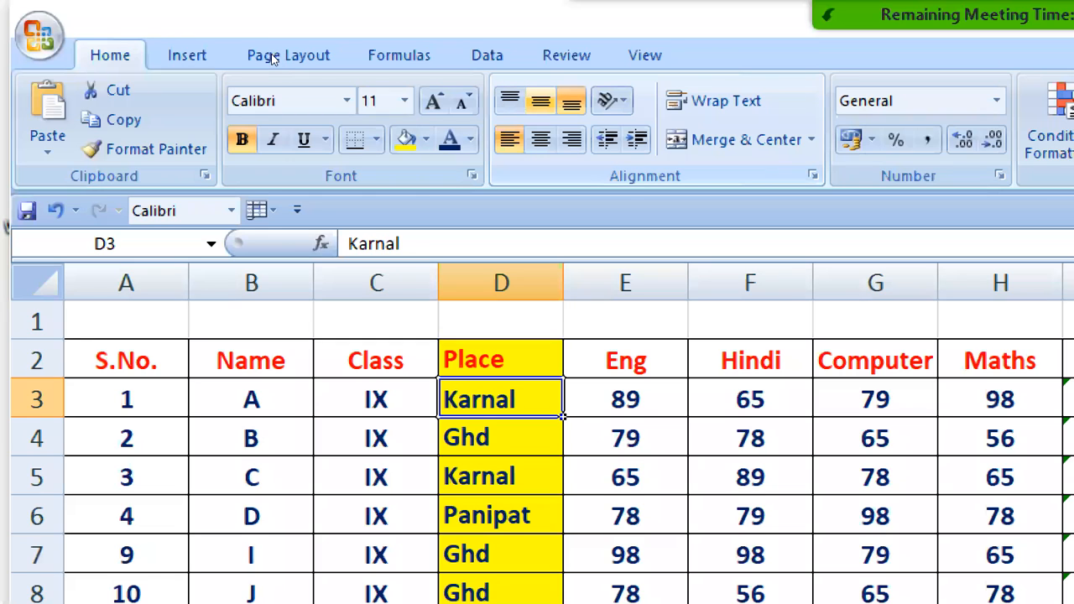
pyautogui.click(509, 101)
pyautogui.click(540, 101)
pyautogui.click(571, 101)
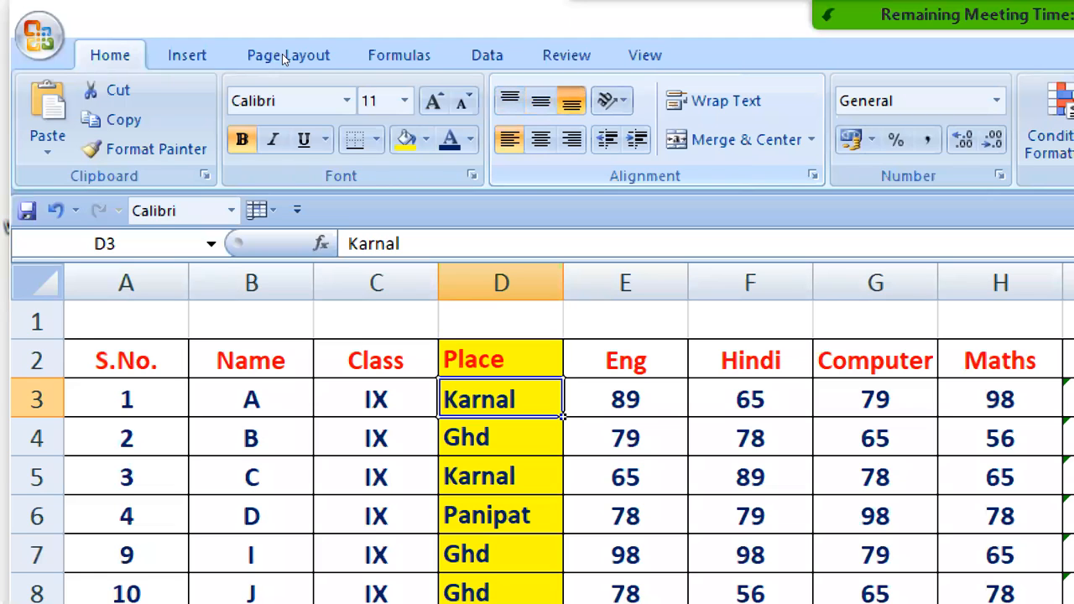
pyautogui.click(540, 101)
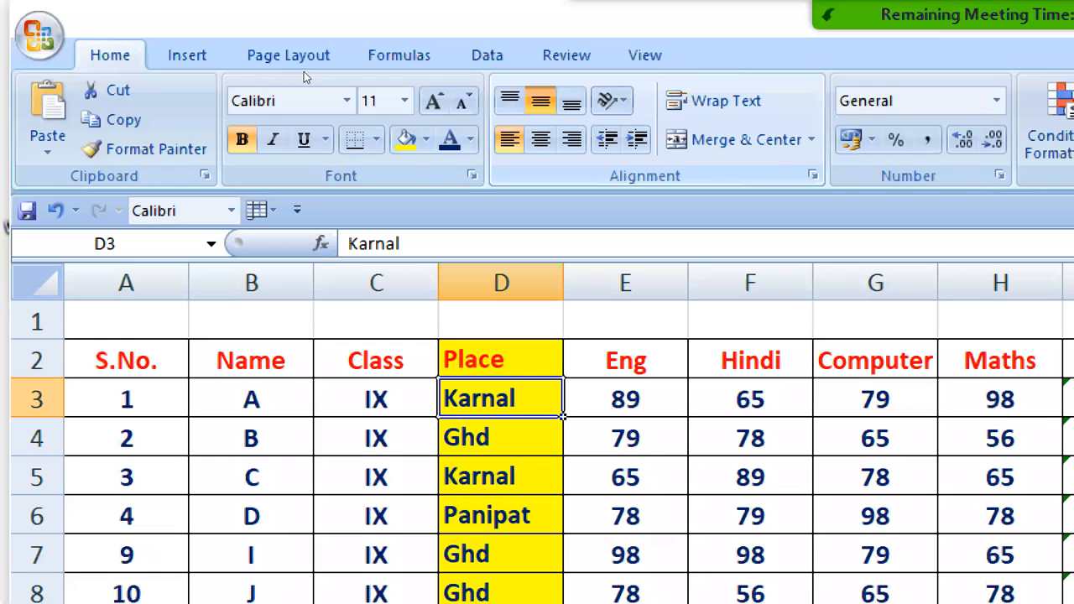
# Try increasing and reducing the indent of the text in cell D3, and undo the indentation.
pyautogui.click(540, 139)
pyautogui.click(637, 139)
pyautogui.click(637, 139)
pyautogui.click(637, 139)
pyautogui.click(637, 139)
pyautogui.click(637, 139)
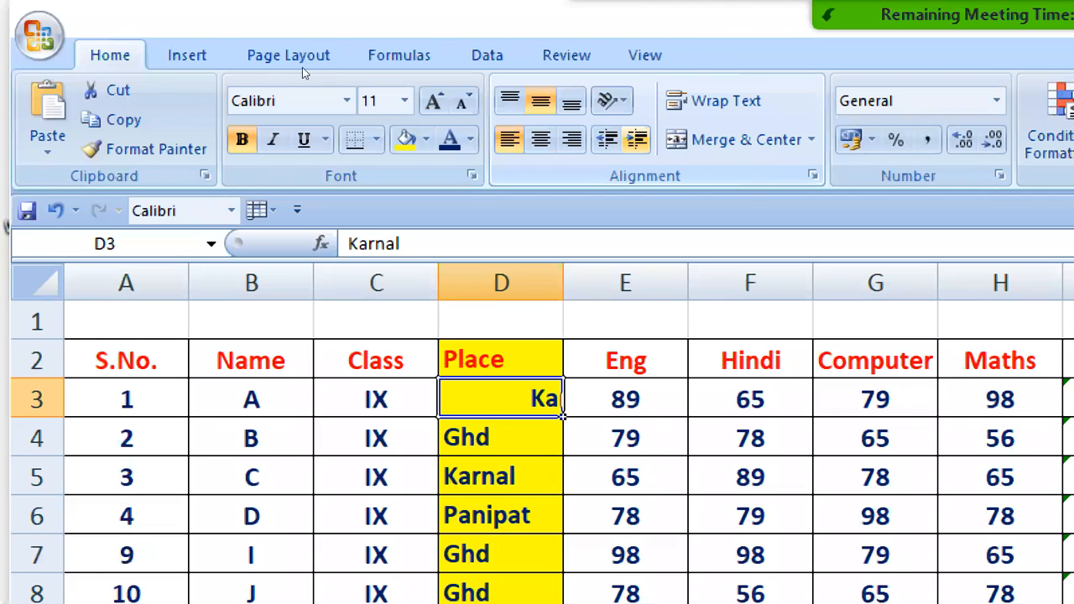
pyautogui.click(637, 139)
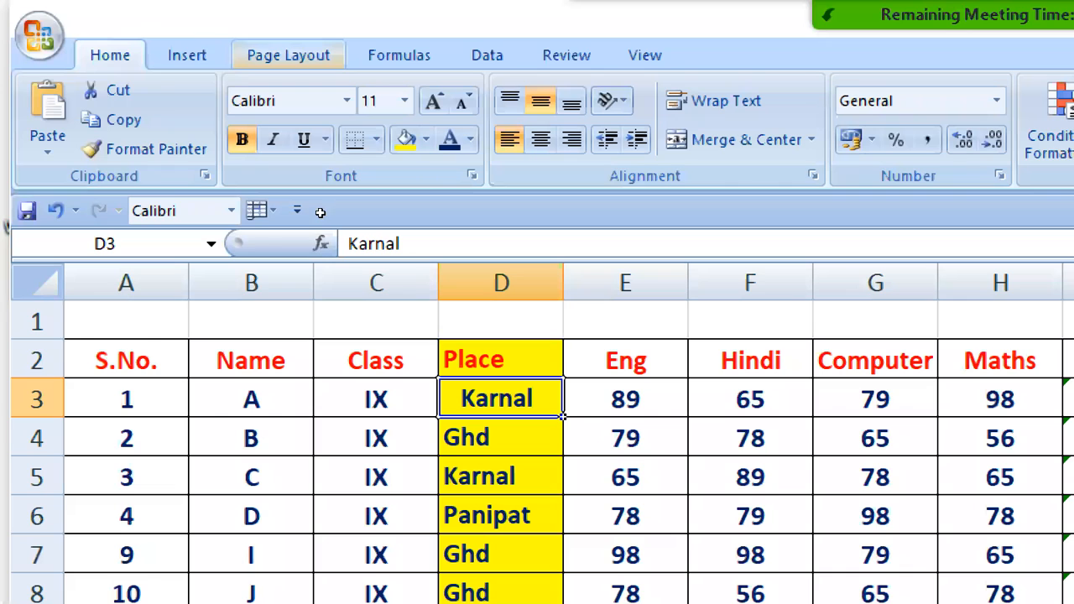
pyautogui.hotkey('ctrl', 'z')
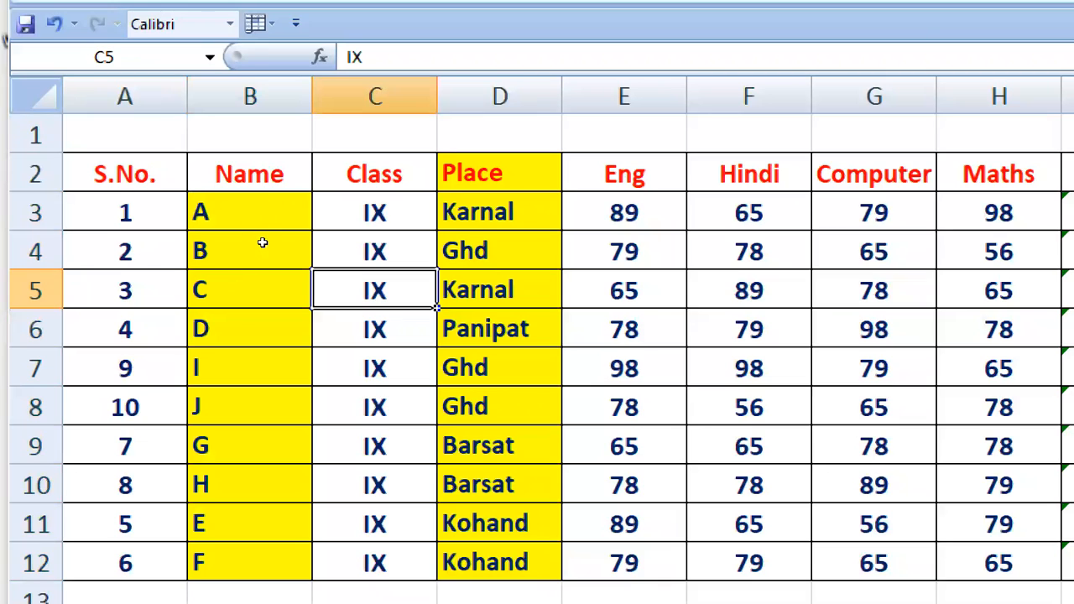
# Select the first Place entry in cell D3.
pyautogui.press('Up')
pyautogui.press('Up')
pyautogui.press('Right')
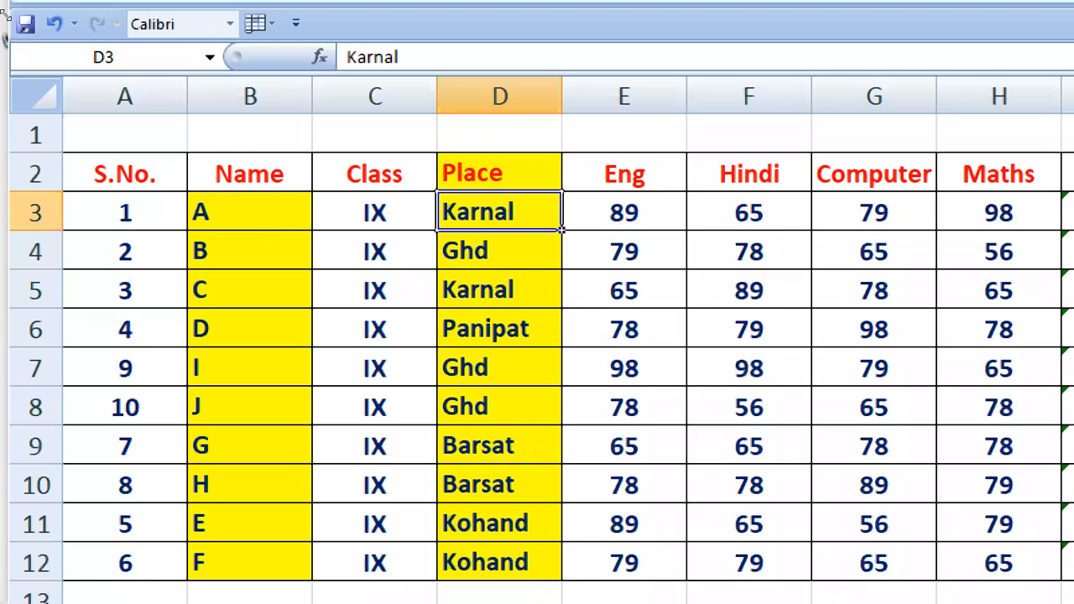